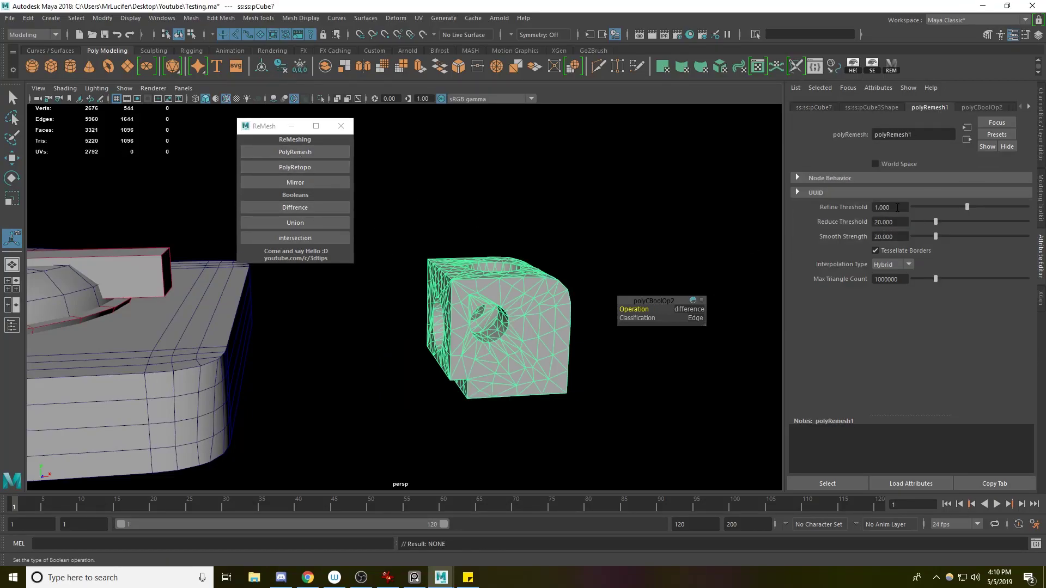
# Step: Retopologize the remeshed block with PolyRetopo and set its target face count to 700
pyautogui.click(295, 167)
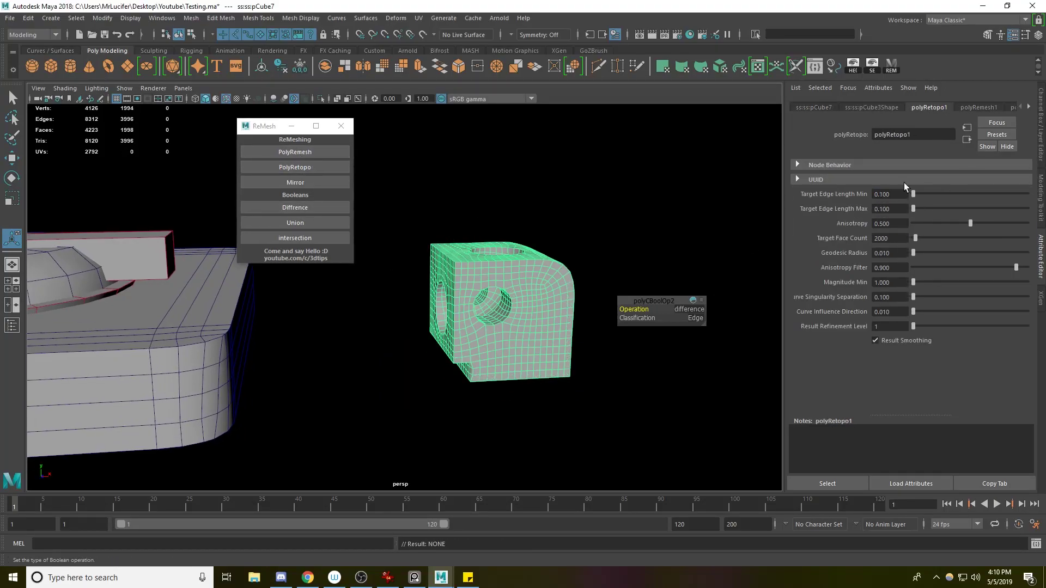
pyautogui.doubleClick(888, 238)
pyautogui.write('700')
pyautogui.press('Return')
pyautogui.keyDown('alt'); pyautogui.moveTo(708, 248); pyautogui.dragTo(597, 252); pyautogui.keyUp('alt')
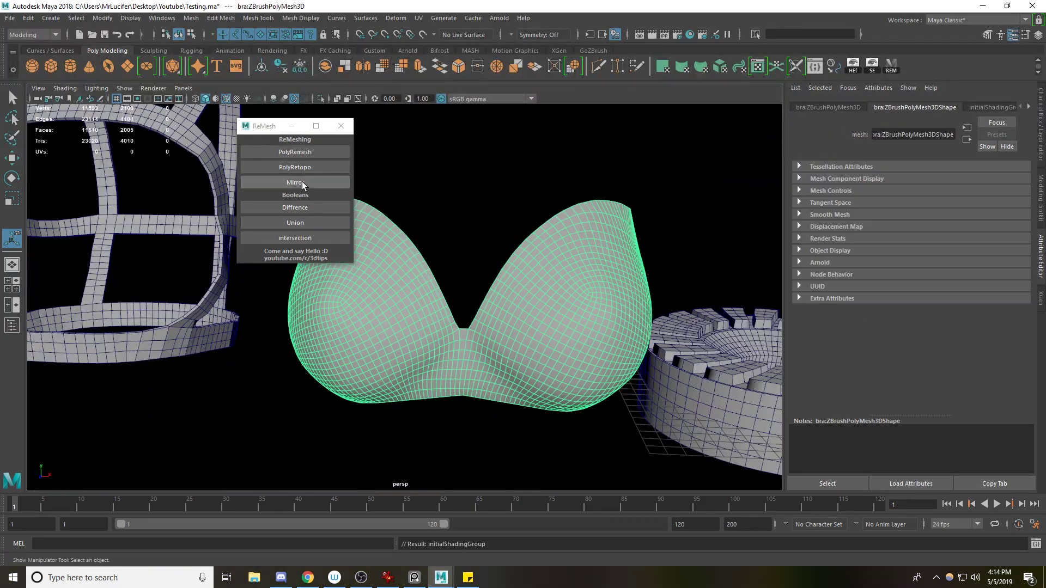
# Step: Mirror the bra mesh with the ReMesh tool, and move and rotate the mirror's cut plane
pyautogui.click(295, 183)
pyautogui.moveTo(533, 304); pyautogui.dragTo(641, 304)
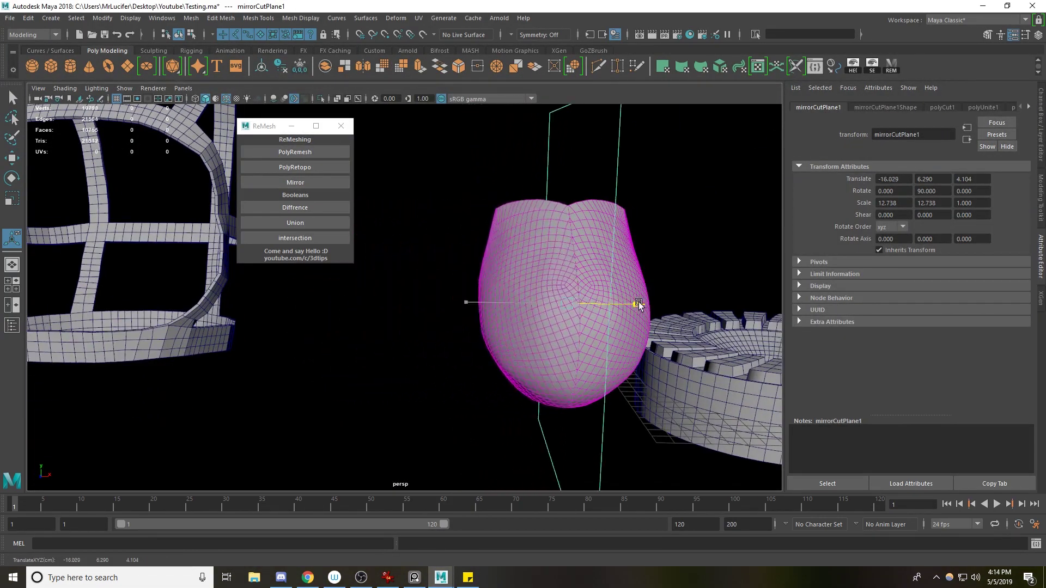
pyautogui.press('e')
pyautogui.moveTo(523, 218); pyautogui.dragTo(483, 296)
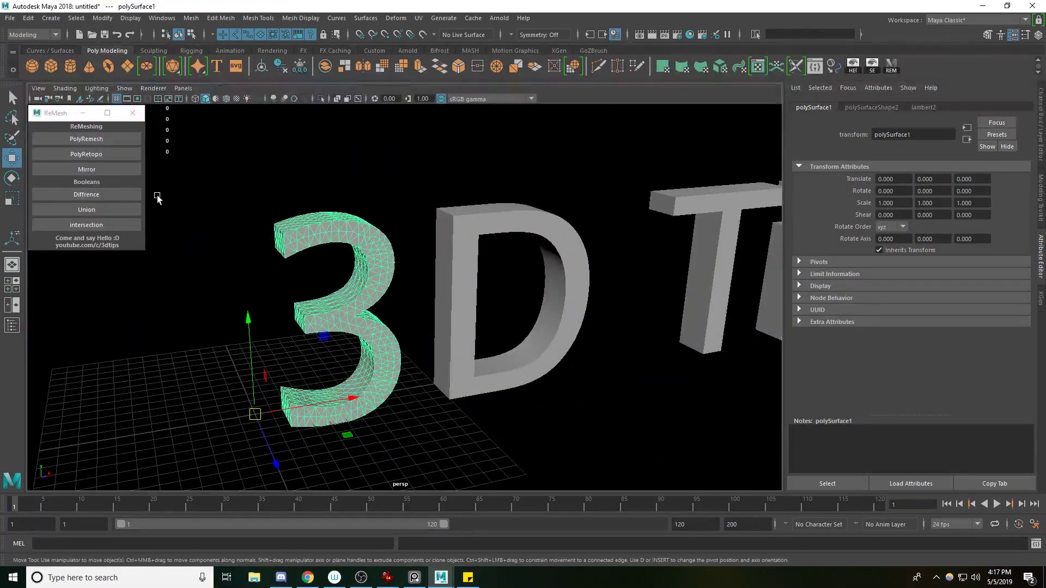
# Step: Retopologize the digit 3 mesh with PolyRetopo and open its retopology settings
pyautogui.click(86, 155)
pyautogui.scroll(3, 394, 246)
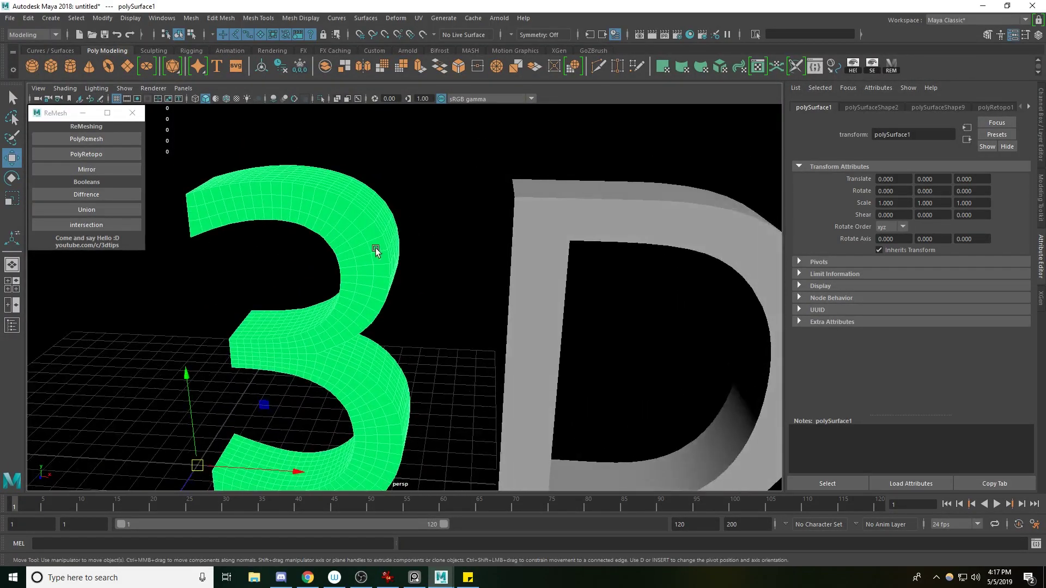
pyautogui.click(996, 107)
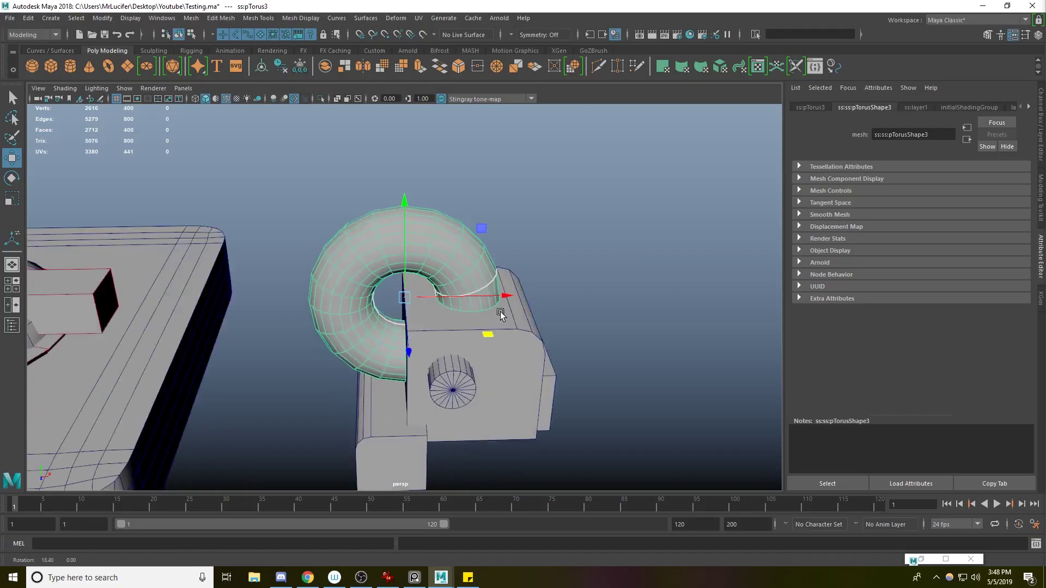
# Step: Subtract the torus from the rounded block with a Boolean Difference, keeping the Booleans commands in a floating window
pyautogui.keyDown('alt'); pyautogui.moveTo(500, 311); pyautogui.dragTo(427, 304); pyautogui.keyUp('alt')
pyautogui.click(458, 362)
pyautogui.click(458, 368)
pyautogui.keyDown('alt'); pyautogui.moveTo(403, 340); pyautogui.dragTo(462, 299); pyautogui.keyUp('alt')
pyautogui.click(493, 259)
pyautogui.keyDown('shift'); pyautogui.click(458, 190); pyautogui.keyUp('shift')
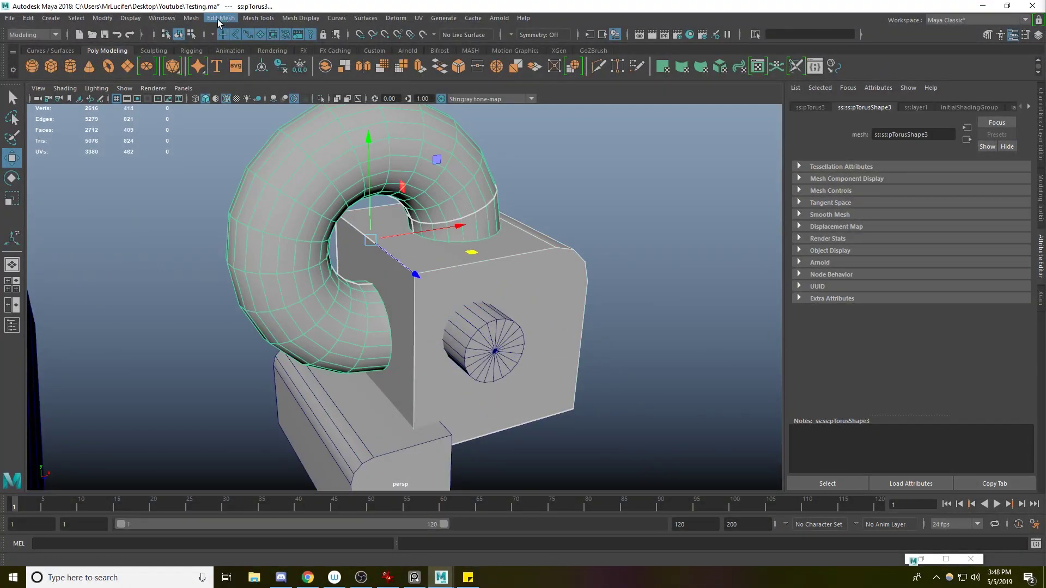
pyautogui.click(191, 18)
pyautogui.moveTo(292, 45)
pyautogui.click(338, 50)
pyautogui.moveTo(348, 44); pyautogui.dragTo(185, 143)
pyautogui.click(202, 172)
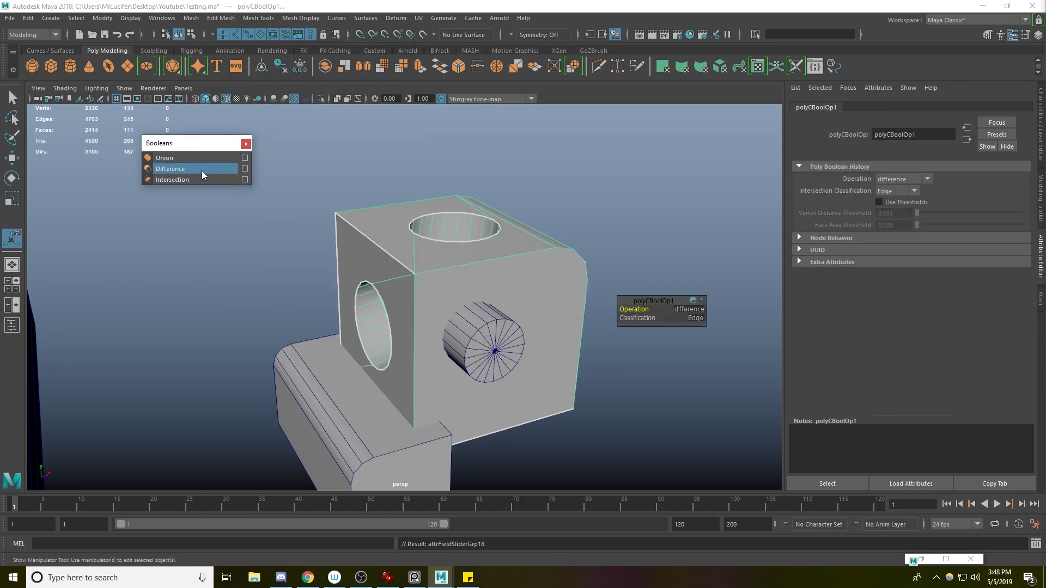
# Step: Subtract the cylinder and the lower rounded block from the main block with a Boolean Difference
pyautogui.keyDown('alt'); pyautogui.moveTo(343, 187); pyautogui.dragTo(470, 218); pyautogui.keyUp('alt')
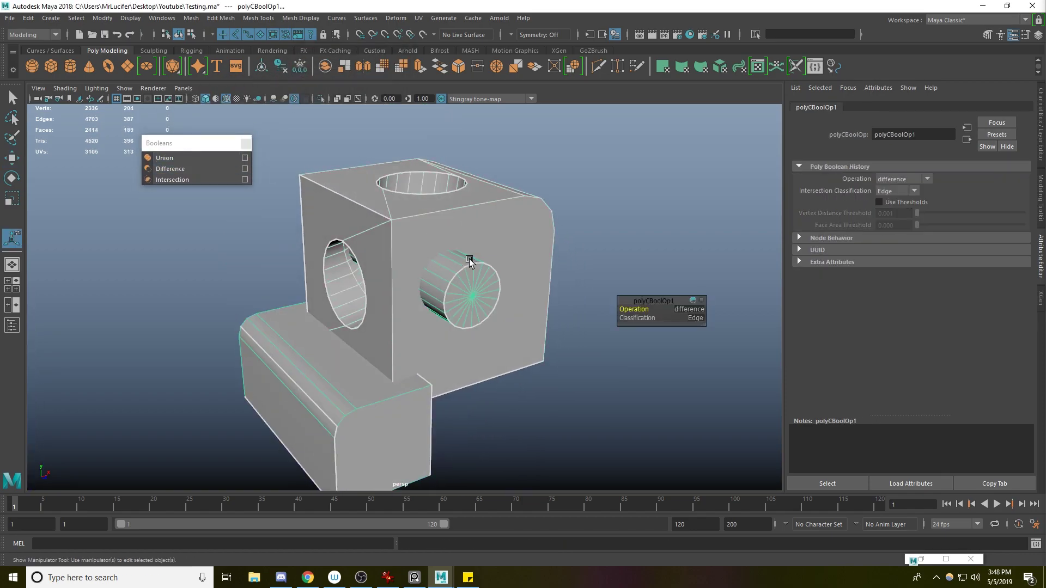
pyautogui.keyDown('shift'); pyautogui.click(469, 259); pyautogui.keyUp('shift')
pyautogui.click(208, 169)
pyautogui.keyDown('alt'); pyautogui.moveTo(381, 188); pyautogui.dragTo(352, 217); pyautogui.keyUp('alt')
pyautogui.click(442, 236)
pyautogui.scroll(-2, 442, 236)
pyautogui.keyDown('alt'); pyautogui.moveTo(441, 236); pyautogui.dragTo(502, 260); pyautogui.keyUp('alt')
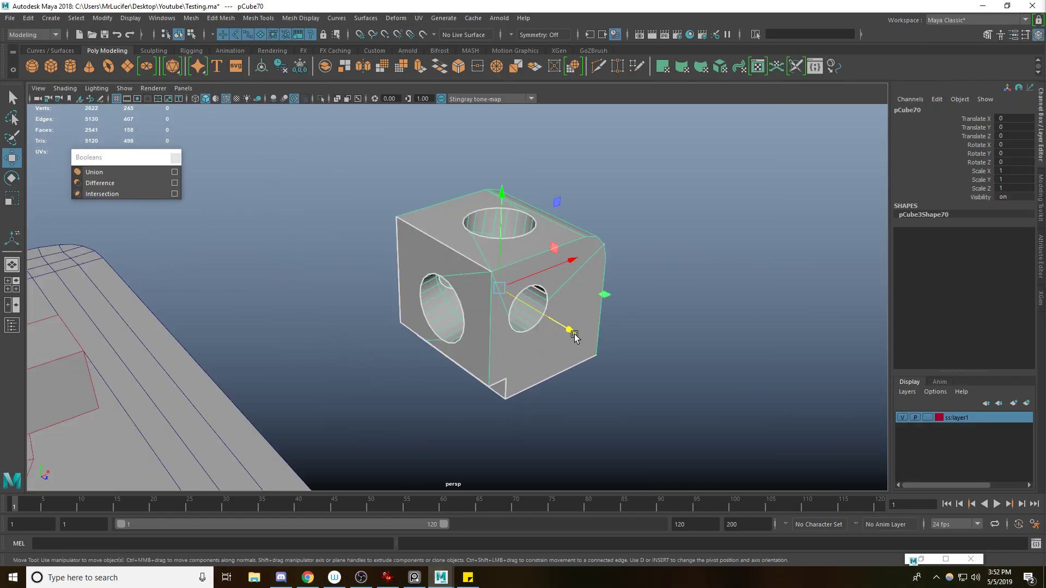
# Step: Move the duplicate of the cut block back along its Z axis, clear of the original
pyautogui.moveTo(562, 330); pyautogui.dragTo(420, 244)
pyautogui.keyDown('alt'); pyautogui.moveTo(446, 279); pyautogui.dragTo(502, 299); pyautogui.keyUp('alt')
pyautogui.keyDown('alt'); pyautogui.moveTo(502, 299); pyautogui.dragTo(543, 347, button='right'); pyautogui.keyUp('alt')
# Step: Run the polyRemesh MEL command on the front block
pyautogui.click(548, 342)
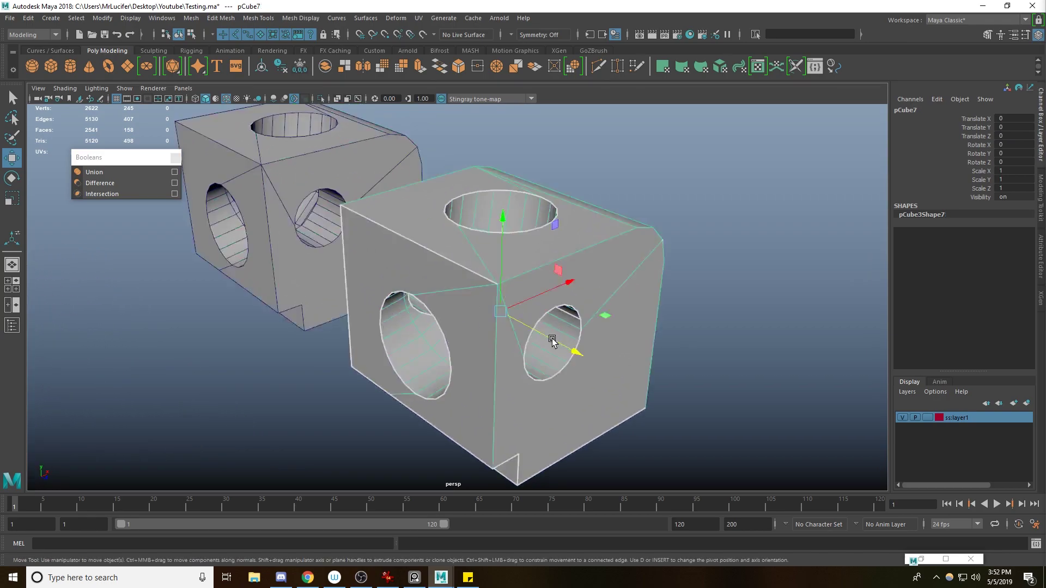
pyautogui.click(148, 545)
pyautogui.write('p')
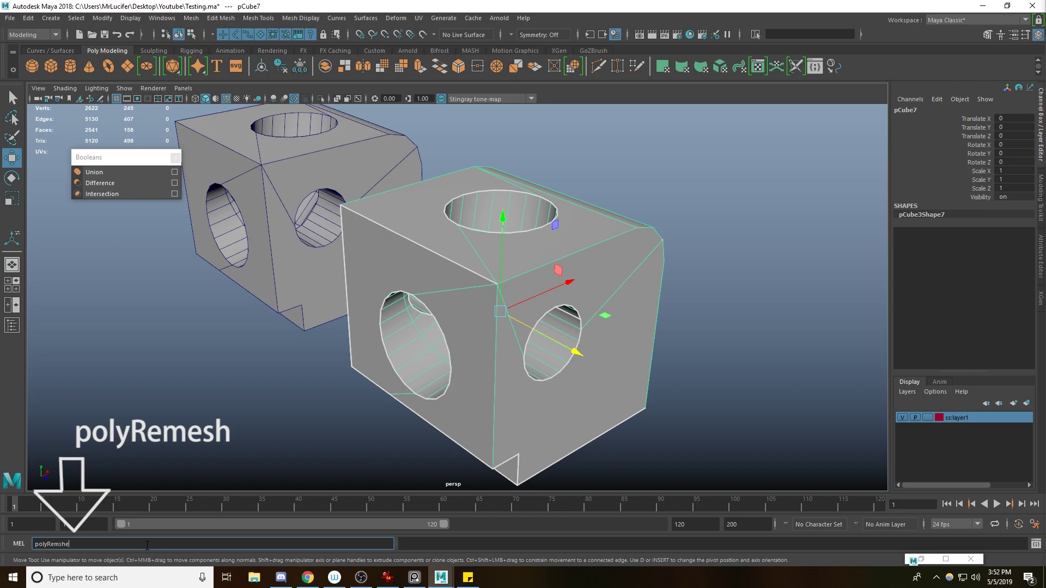
pyautogui.write('olyRemesh')
pyautogui.press('Return')
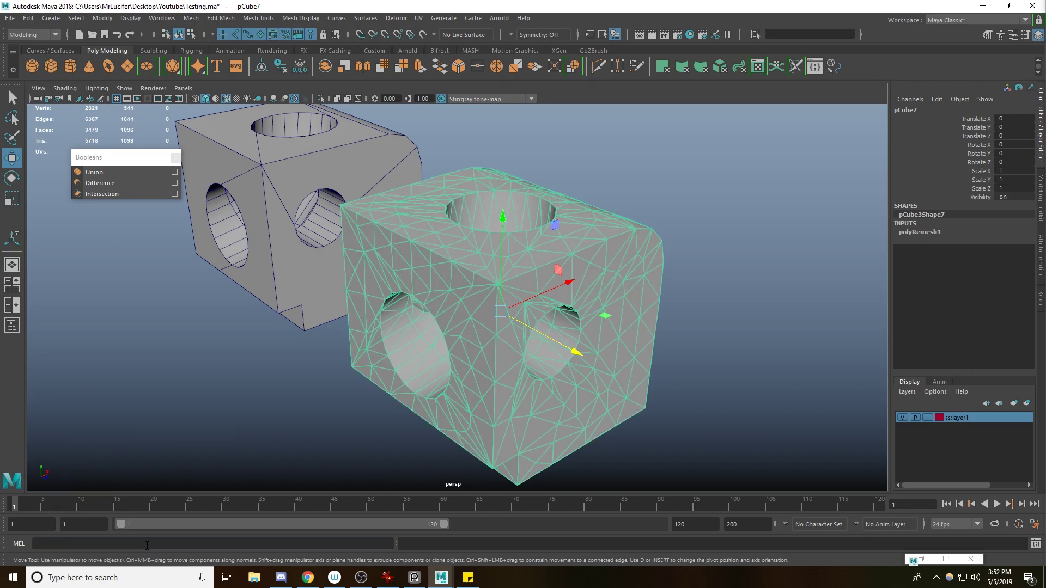
pyautogui.keyDown('alt'); pyautogui.moveTo(327, 414); pyautogui.dragTo(343, 391); pyautogui.keyUp('alt')
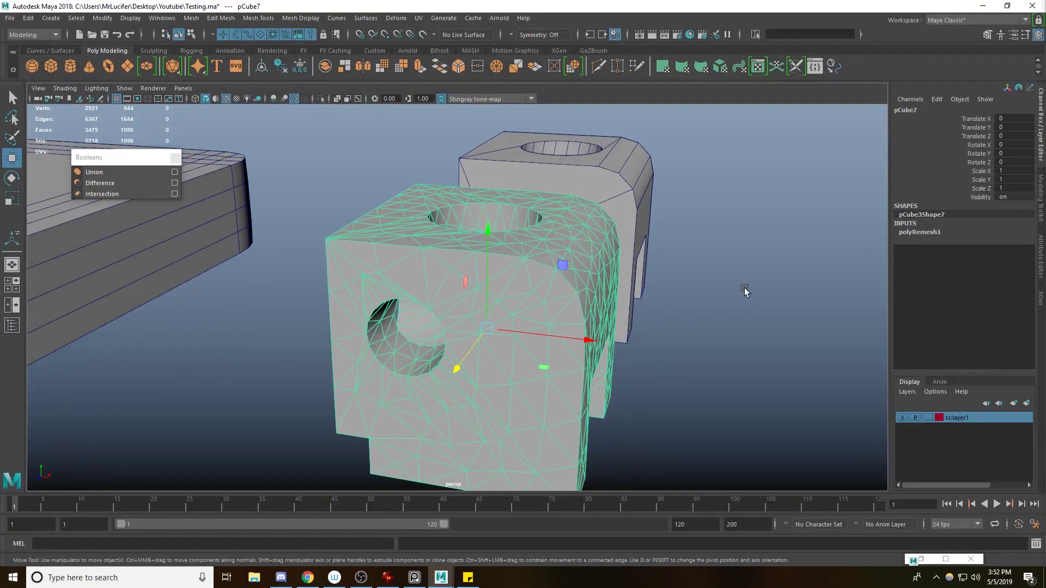
# Step: Set the block's remesh Refine Threshold to 0.7 in its attributes
pyautogui.click(903, 232)
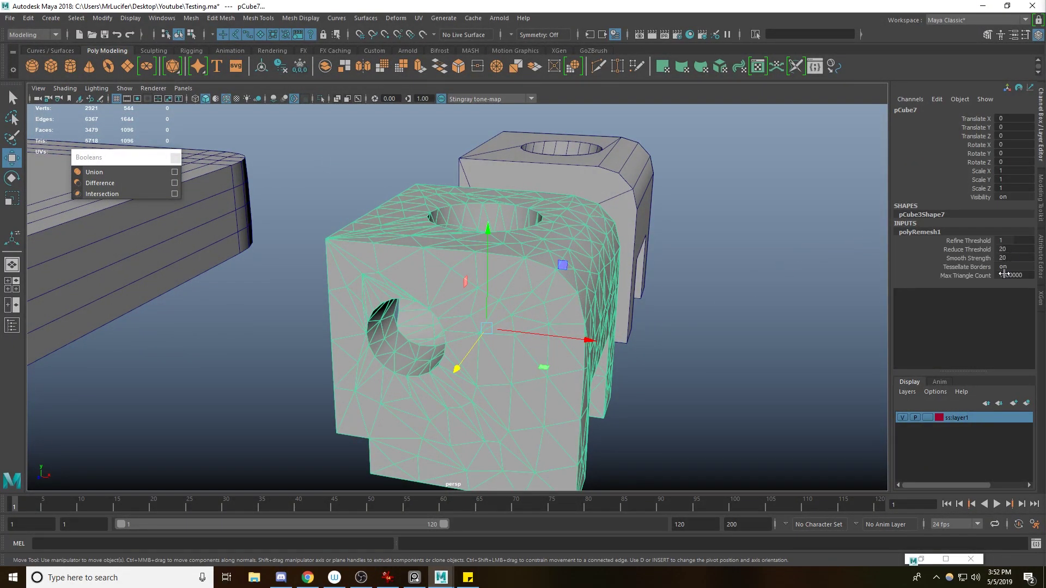
pyautogui.hotkey('ctrl', 'a')
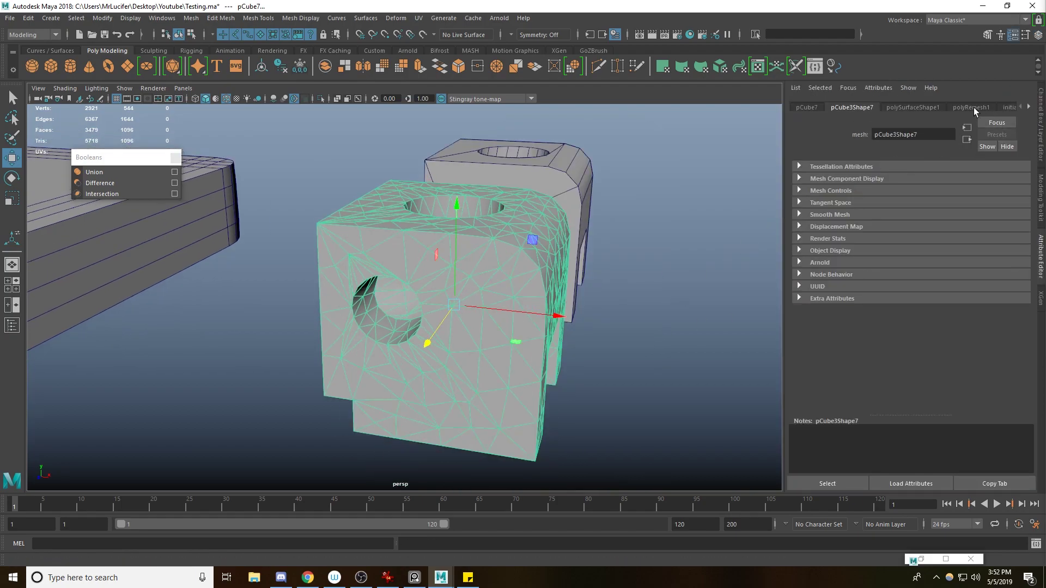
pyautogui.click(972, 108)
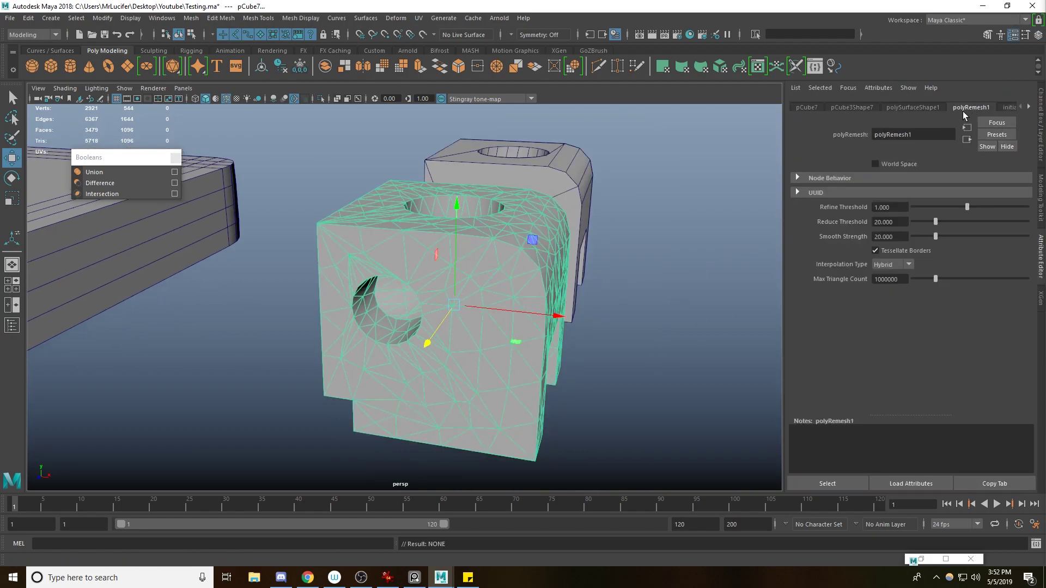
pyautogui.click(901, 209)
pyautogui.press('Return')
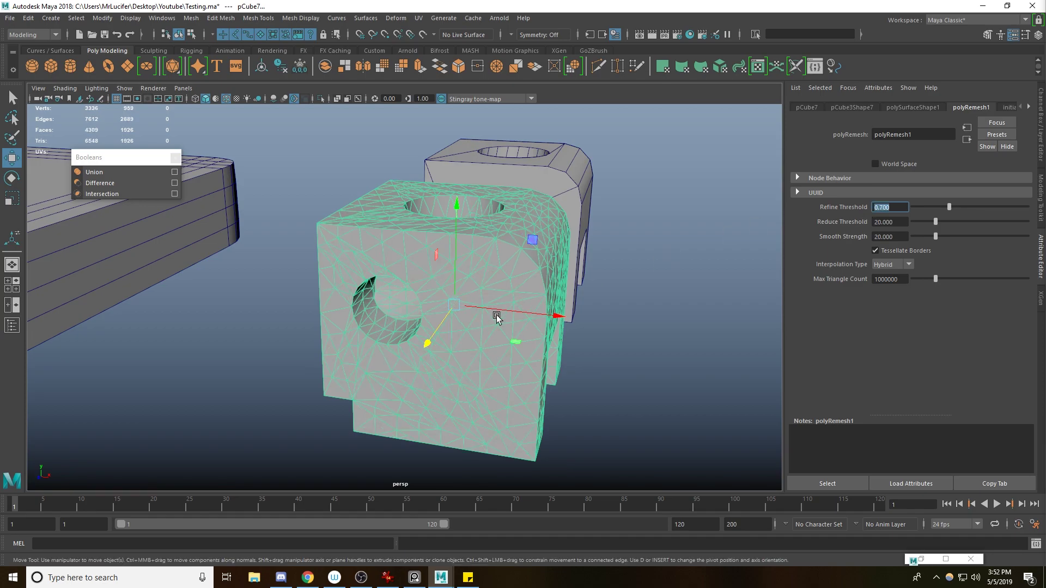
# Step: Try to run the polyRetopo MEL command on the remeshed block
pyautogui.keyDown('alt'); pyautogui.moveTo(494, 312); pyautogui.dragTo(534, 359); pyautogui.keyUp('alt')
pyautogui.write('pol')
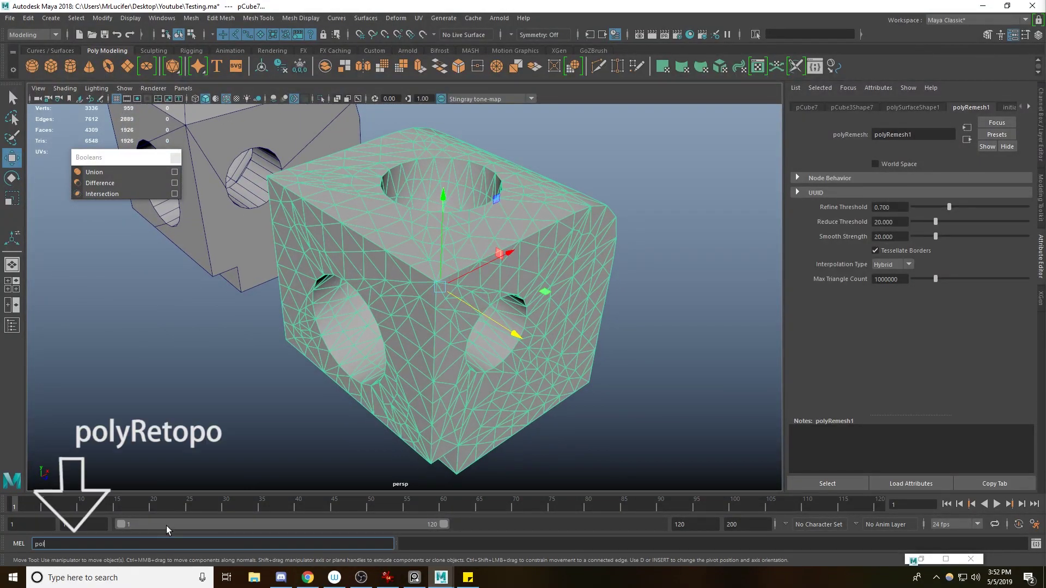
pyautogui.write('y')
pyautogui.write('Remes')
pyautogui.press('BackSpace')
pyautogui.press('BackSpace')
pyautogui.press('BackSpace')
pyautogui.write('topo')
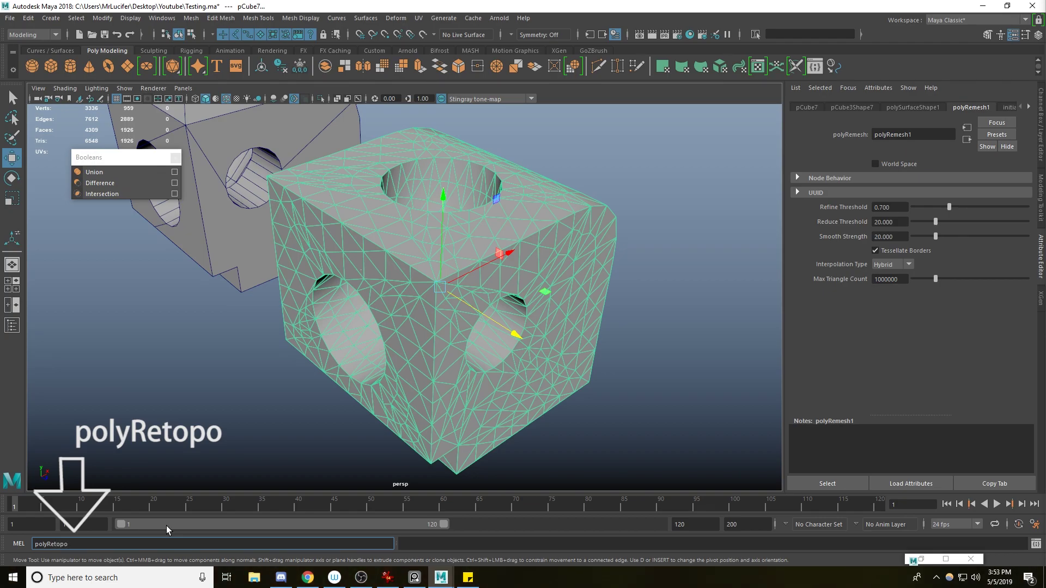
pyautogui.press('Return')
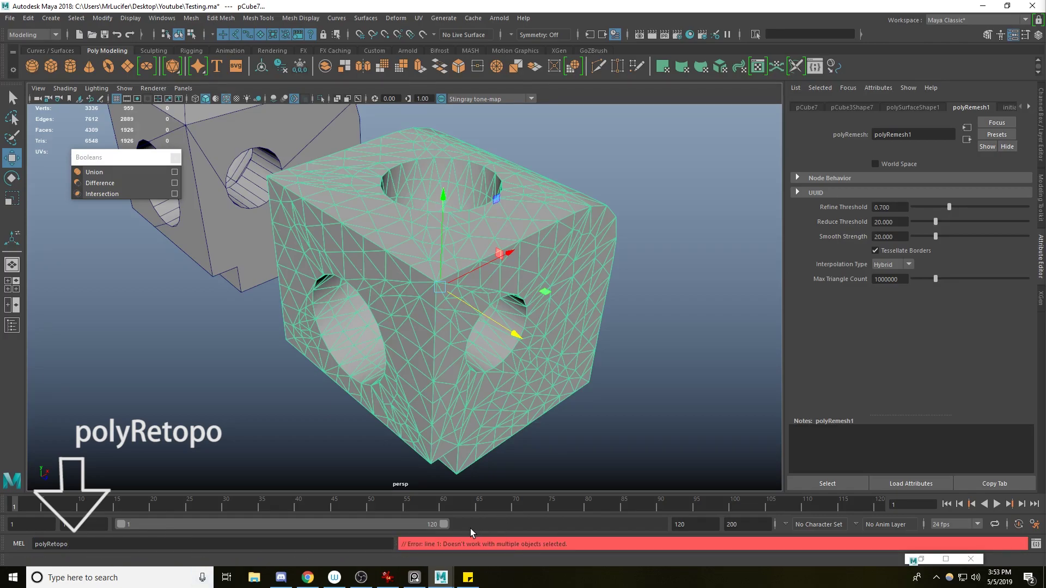
# Step: Reselect only the front block and run polyRetopo on it again
pyautogui.click(619, 429)
pyautogui.click(560, 345)
pyautogui.click(214, 545)
pyautogui.press('Return')
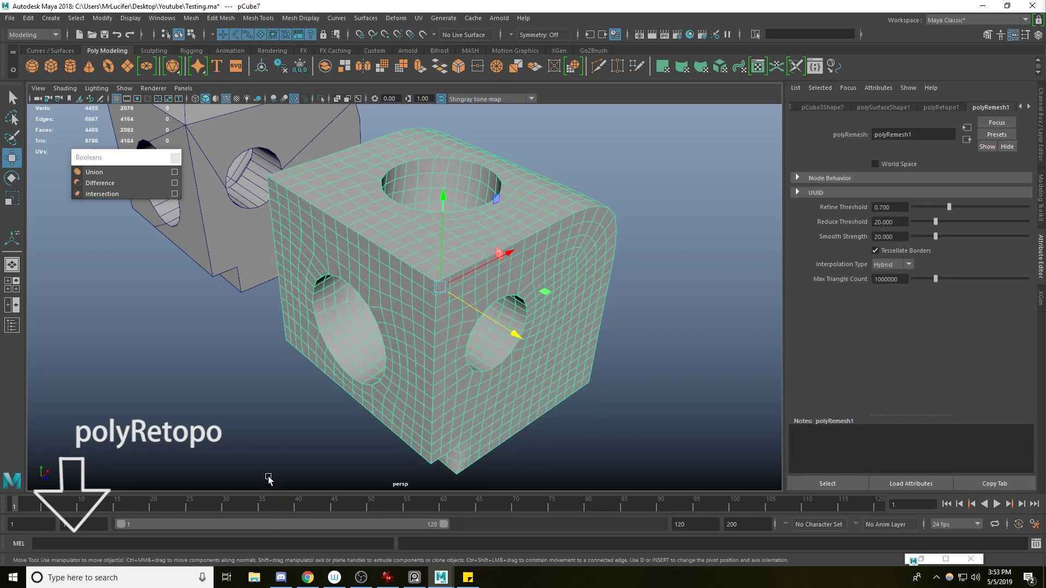
# Step: Set the block's retopology Target Face Count to 1000
pyautogui.keyDown('alt'); pyautogui.moveTo(318, 394); pyautogui.dragTo(485, 404); pyautogui.keyUp('alt')
pyautogui.click(485, 404)
pyautogui.scroll(2, 430, 396)
pyautogui.moveTo(391, 394)
pyautogui.keyDown('alt'); pyautogui.mouseDown()
pyautogui.moveTo(442, 383)
pyautogui.moveTo(398, 385)
pyautogui.mouseUp(); pyautogui.keyUp('alt')
pyautogui.click(401, 384)
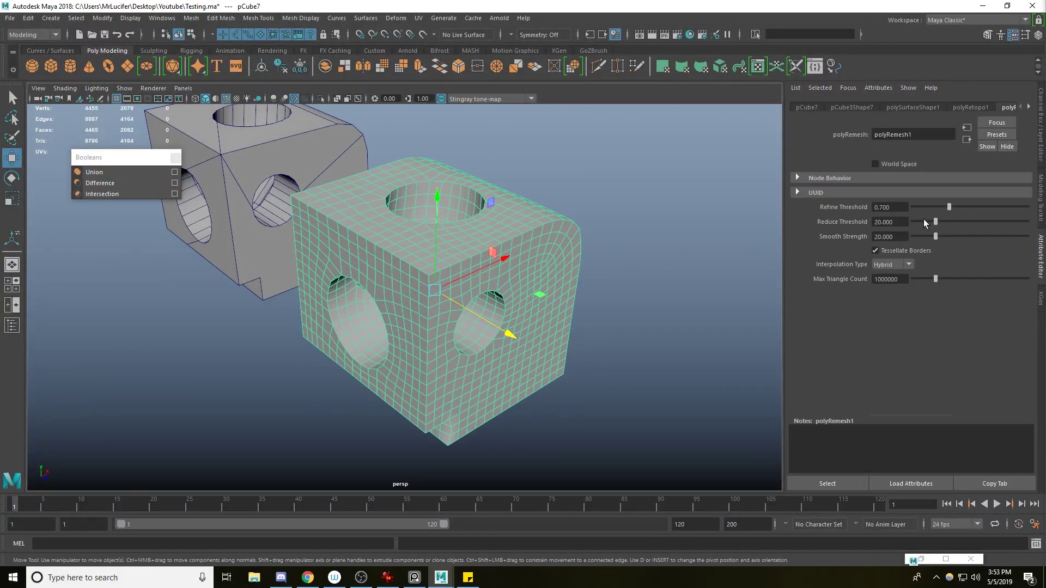
pyautogui.click(972, 108)
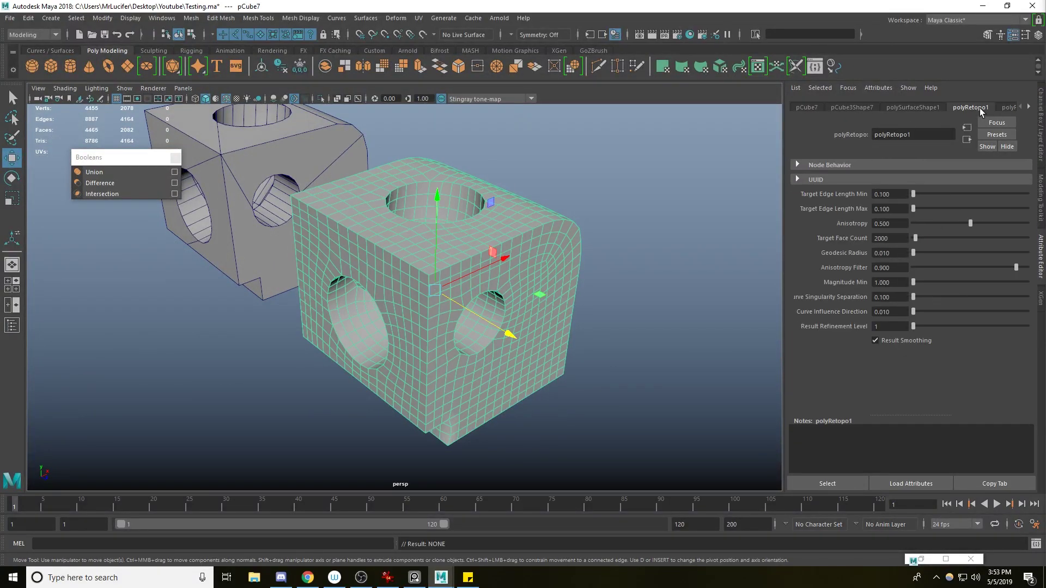
pyautogui.click(889, 238)
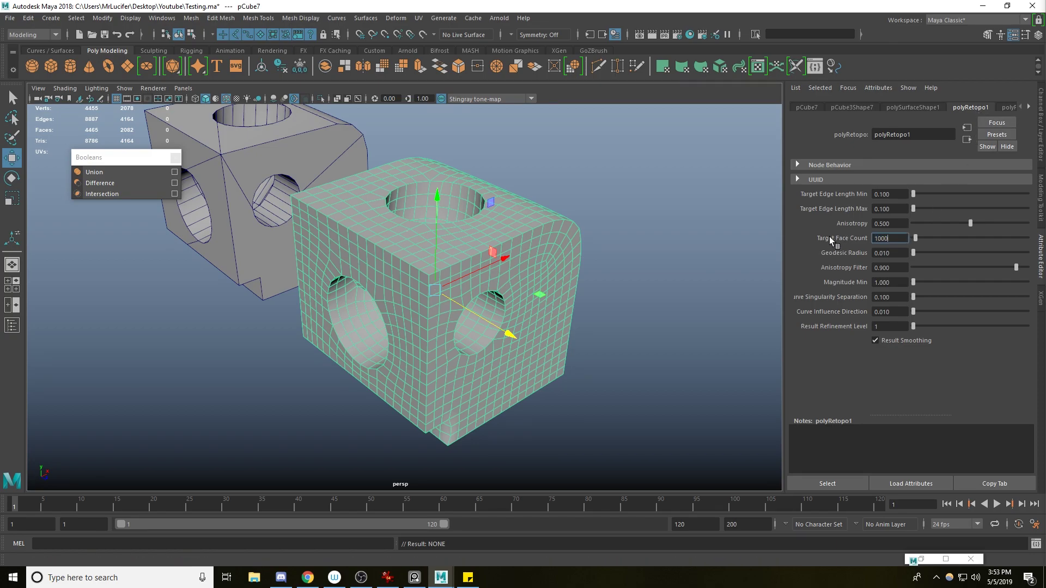
pyautogui.press('Return')
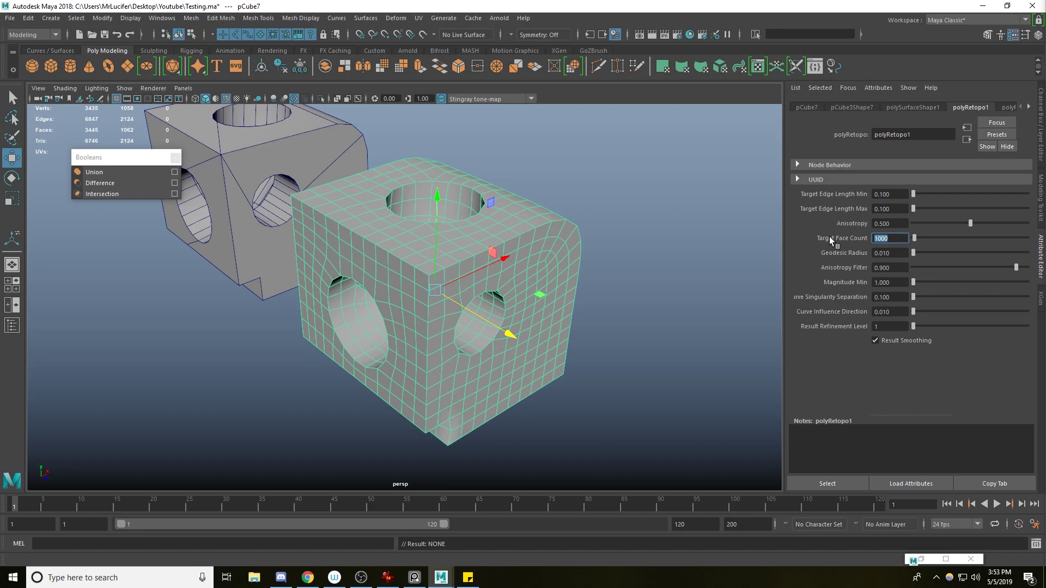
# Step: Examine the retopologized block, the round knob on the rounded base and the bar crossing it
pyautogui.keyDown('alt'); pyautogui.moveTo(498, 203); pyautogui.dragTo(600, 252); pyautogui.keyUp('alt')
pyautogui.scroll(-8, 562, 257)
pyautogui.keyDown('alt'); pyautogui.moveTo(531, 258); pyautogui.dragTo(529, 285); pyautogui.keyUp('alt')
pyautogui.scroll(5, 571, 277)
pyautogui.click(454, 276)
pyautogui.keyDown('alt'); pyautogui.moveTo(455, 275); pyautogui.dragTo(449, 213); pyautogui.keyUp('alt')
pyautogui.click(362, 269)
pyautogui.click(396, 276)
pyautogui.scroll(2, 346, 267)
pyautogui.click(400, 292)
pyautogui.hotkey('ctrl', 'z')
# Step: Pull the knob parts and the flat disc apart from the base, and undo the moves
pyautogui.keyDown('alt'); pyautogui.moveTo(493, 244); pyautogui.dragTo(483, 287, button='middle'); pyautogui.keyUp('alt')
pyautogui.click(535, 233)
pyautogui.moveTo(535, 233); pyautogui.dragTo(615, 172, button='middle')
pyautogui.click(436, 351)
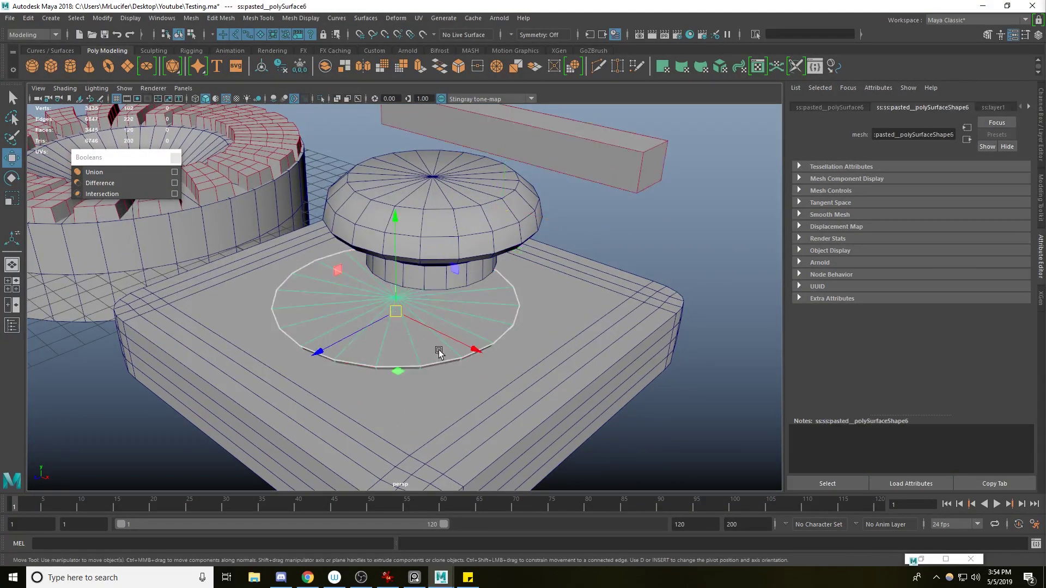
pyautogui.moveTo(437, 350); pyautogui.dragTo(315, 289, button='middle')
pyautogui.keyDown('alt'); pyautogui.moveTo(315, 289); pyautogui.dragTo(371, 305); pyautogui.keyUp('alt')
pyautogui.hotkey('ctrl', 'z')
pyautogui.hotkey('ctrl', 'z')
pyautogui.hotkey('ctrl', 'z')
pyautogui.hotkey('ctrl', 'z')
# Step: Subtract the long bar from the round knob with a Boolean Difference to cut a slot
pyautogui.keyDown('alt'); pyautogui.moveTo(371, 305); pyautogui.dragTo(485, 337, button='right'); pyautogui.keyUp('alt')
pyautogui.click(447, 325)
pyautogui.keyDown('shift'); pyautogui.click(577, 312); pyautogui.keyUp('shift')
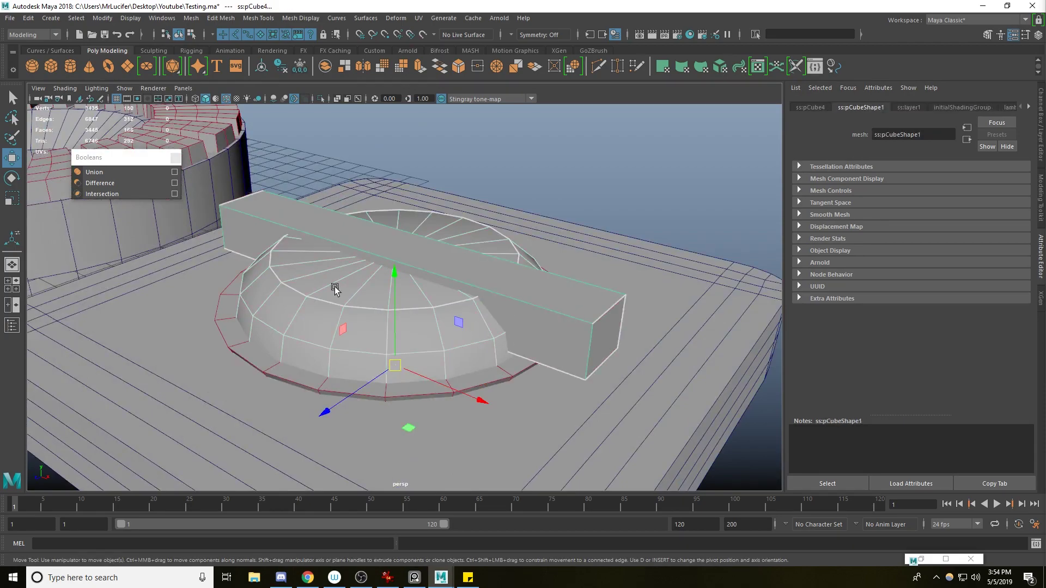
pyautogui.click(100, 183)
pyautogui.keyDown('alt'); pyautogui.moveTo(305, 283); pyautogui.dragTo(378, 243); pyautogui.keyUp('alt')
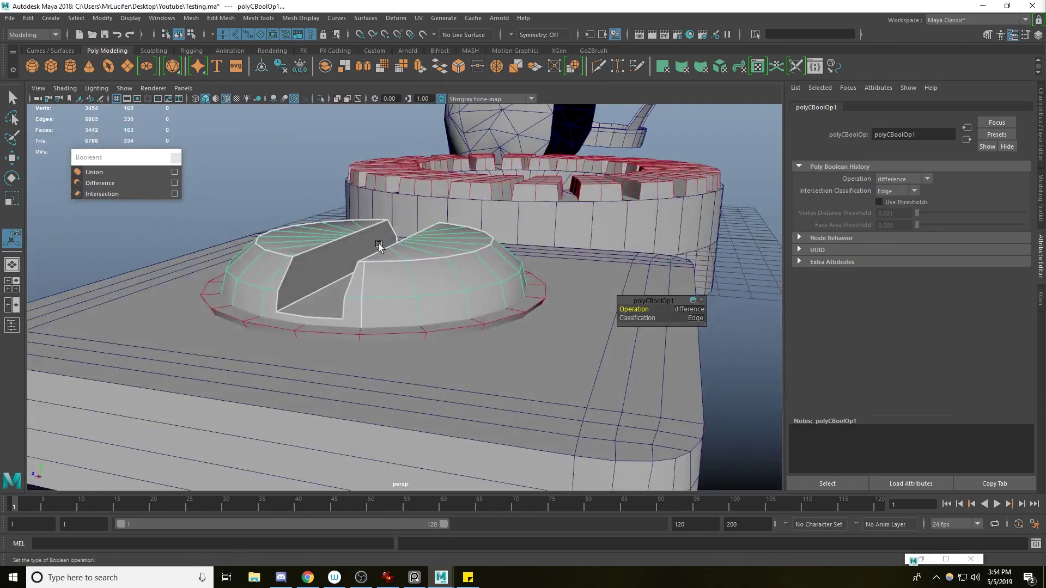
# Step: Isolate the slotted knob in the viewport and run the polyRemesh MEL command on it
pyautogui.click(321, 98)
pyautogui.keyDown('alt'); pyautogui.moveTo(327, 190); pyautogui.dragTo(407, 187); pyautogui.keyUp('alt')
pyautogui.click(87, 540)
pyautogui.write('poly')
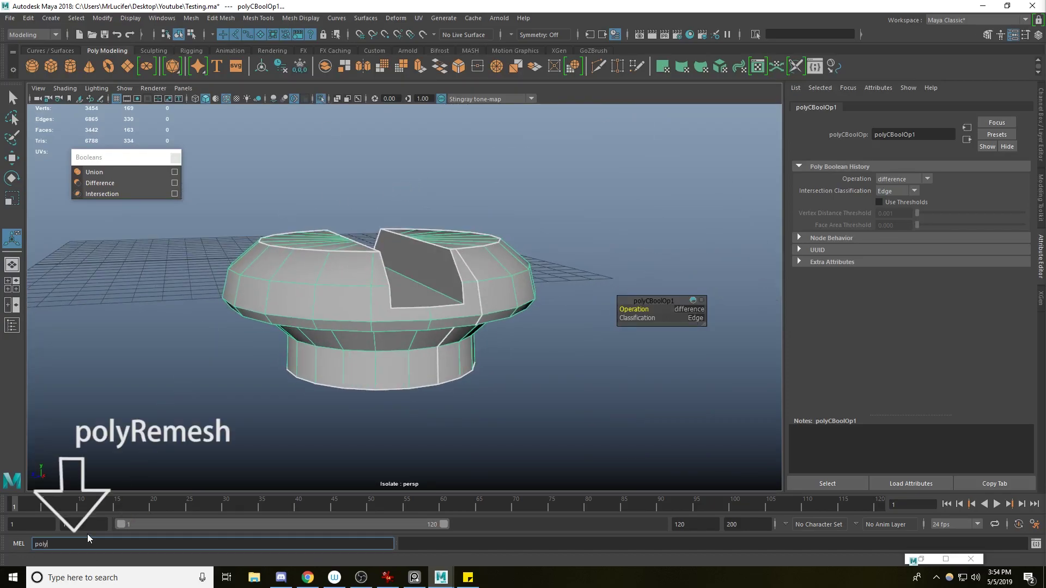
pyautogui.write('Remesh')
pyautogui.press('Return')
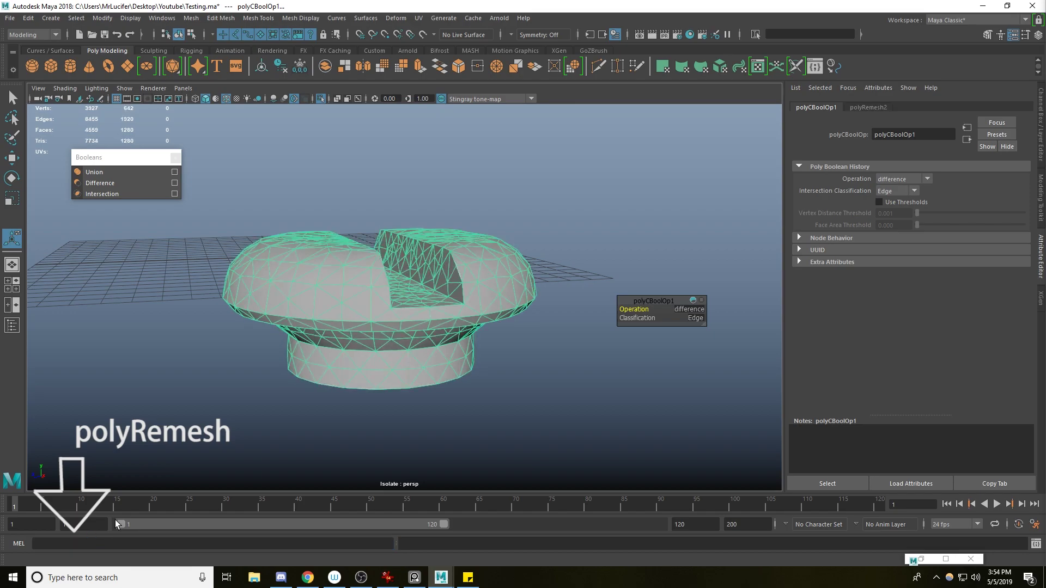
pyautogui.keyDown('alt'); pyautogui.moveTo(266, 265); pyautogui.dragTo(371, 313); pyautogui.keyUp('alt')
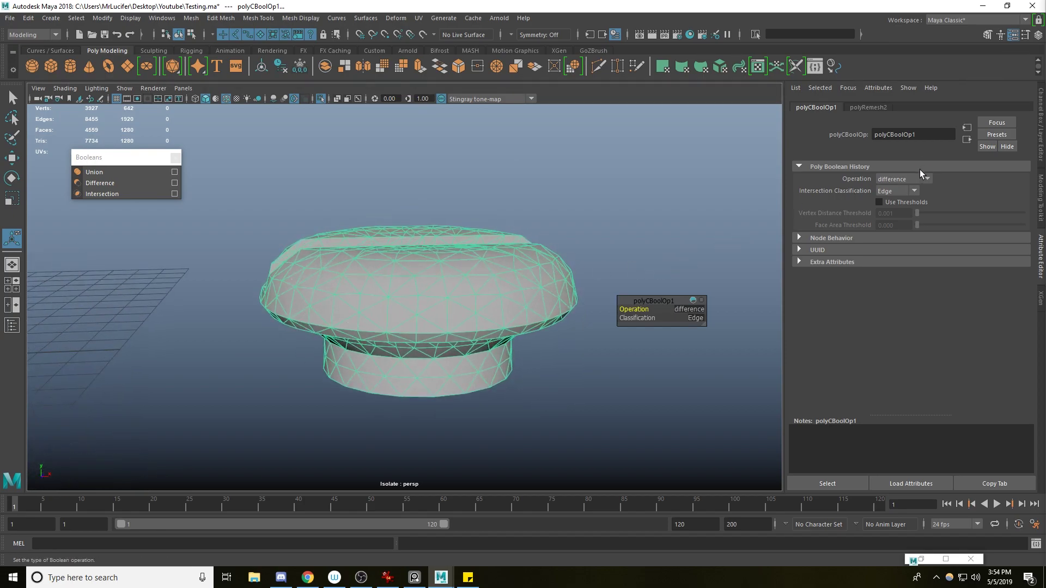
# Step: Set the slotted knob's remesh Refine Threshold to 0.7
pyautogui.click(869, 108)
pyautogui.doubleClick(896, 207)
pyautogui.write('0.7')
pyautogui.press('Return')
# Step: Select only the slotted knob and run the polyRetopo MEL command on its remeshed surface
pyautogui.keyDown('alt'); pyautogui.moveTo(371, 155); pyautogui.dragTo(642, 226); pyautogui.keyUp('alt')
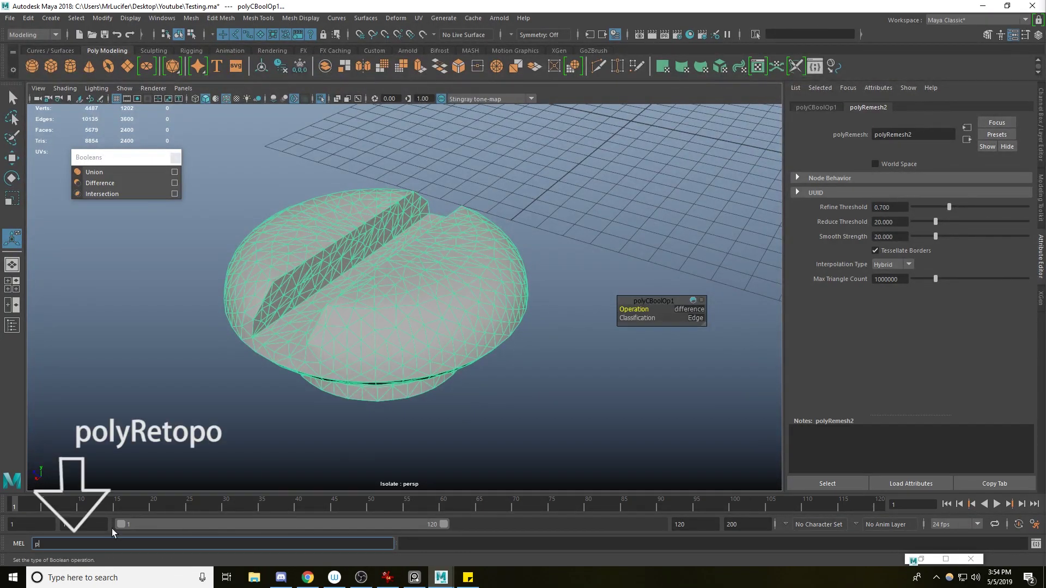
pyautogui.write('polyRetopo')
pyautogui.press('Return')
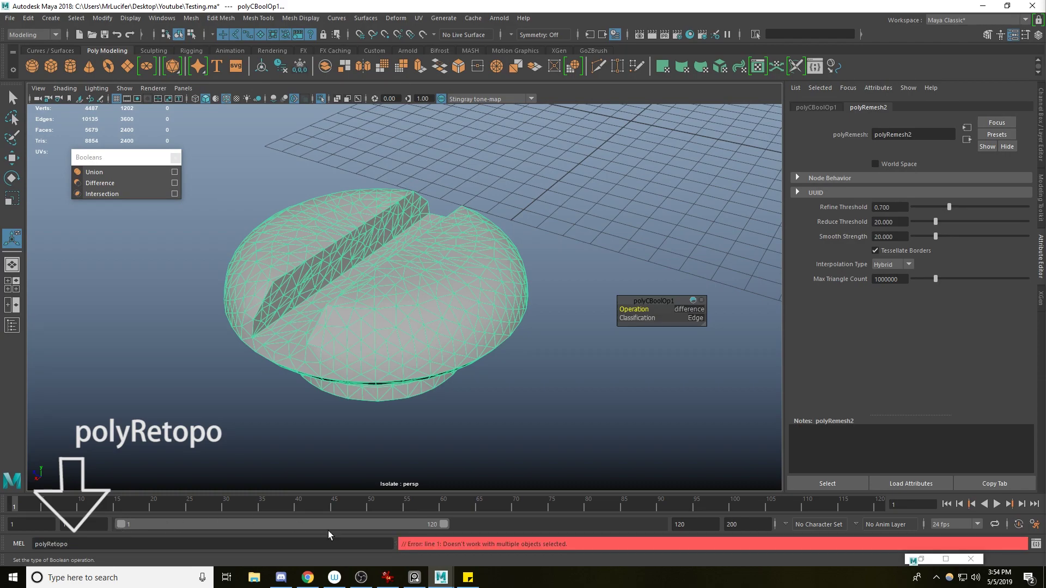
pyautogui.click(535, 424)
pyautogui.click(308, 391)
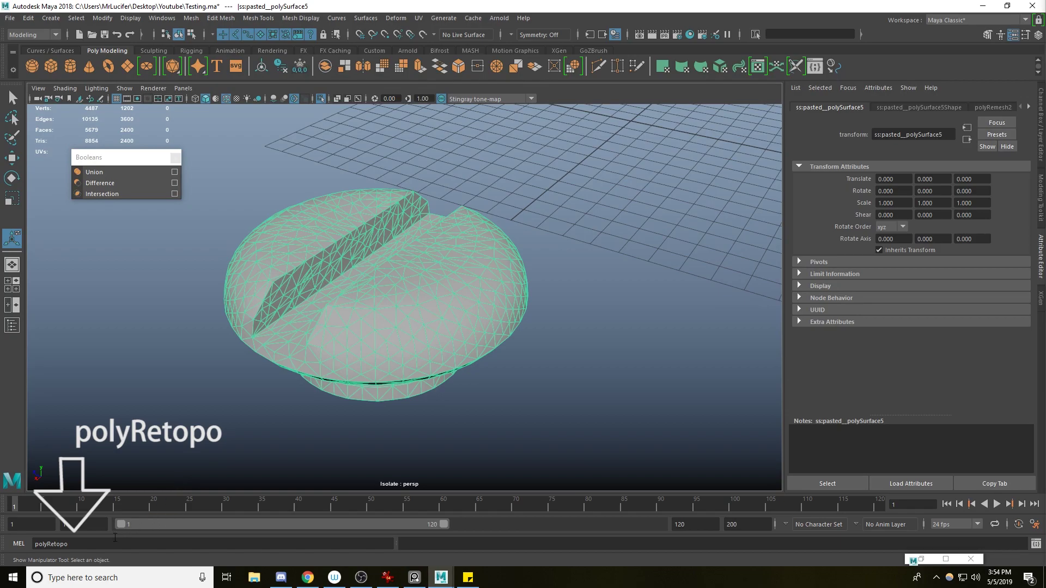
pyautogui.click(81, 544)
pyautogui.press('Return')
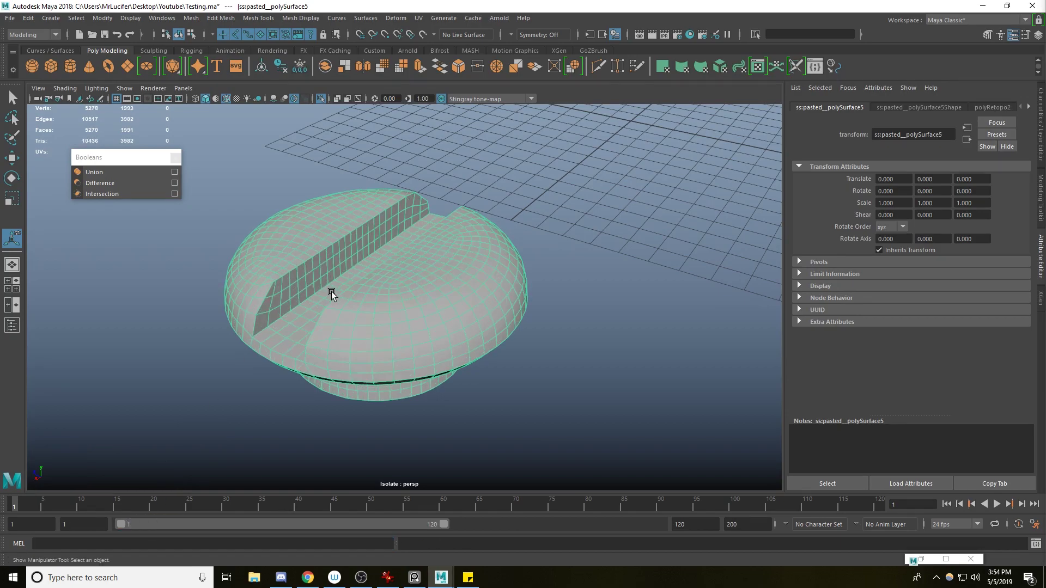
# Step: Try a Target Face Count of 1000 on the slotted knob's retopo, and settle on 500
pyautogui.keyDown('alt'); pyautogui.moveTo(329, 295); pyautogui.dragTo(533, 324); pyautogui.keyUp('alt')
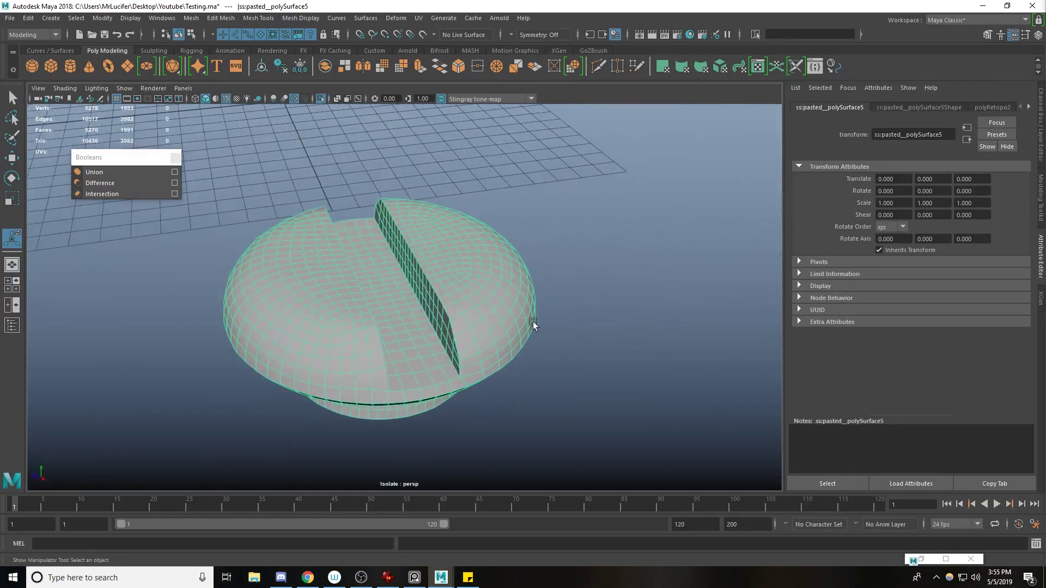
pyautogui.click(993, 107)
pyautogui.doubleClick(896, 240)
pyautogui.write('1000')
pyautogui.press('Return')
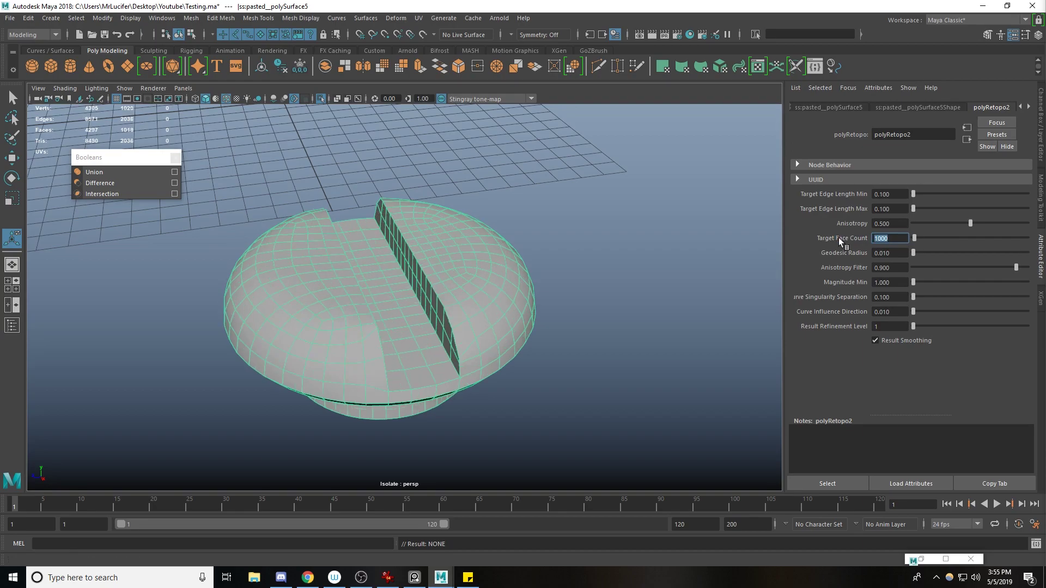
pyautogui.keyDown('alt'); pyautogui.moveTo(542, 259); pyautogui.dragTo(436, 305); pyautogui.keyUp('alt')
pyautogui.write('500')
pyautogui.press('Return')
# Step: Inspect the vertices and edges of the retopologized knob around its slot and rim
pyautogui.keyDown('alt'); pyautogui.moveTo(455, 257); pyautogui.dragTo(283, 313); pyautogui.keyUp('alt')
pyautogui.scroll(3, 296, 262)
pyautogui.press('F9')
pyautogui.press('q')
pyautogui.click(310, 253)
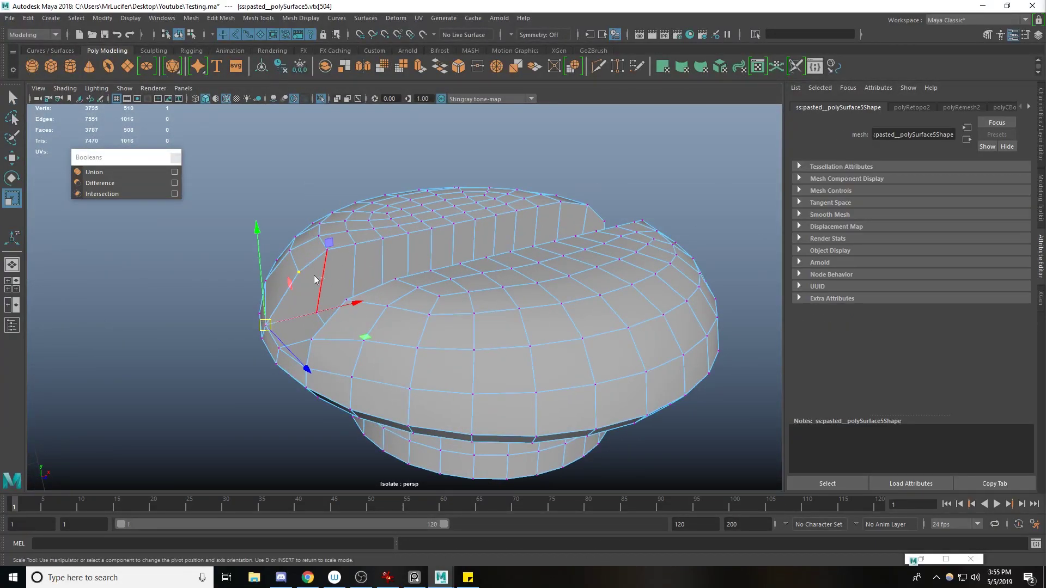
pyautogui.press('F8')
pyautogui.press('F8')
pyautogui.keyDown('alt'); pyautogui.moveTo(346, 285); pyautogui.dragTo(436, 313); pyautogui.keyUp('alt')
pyautogui.press('F10')
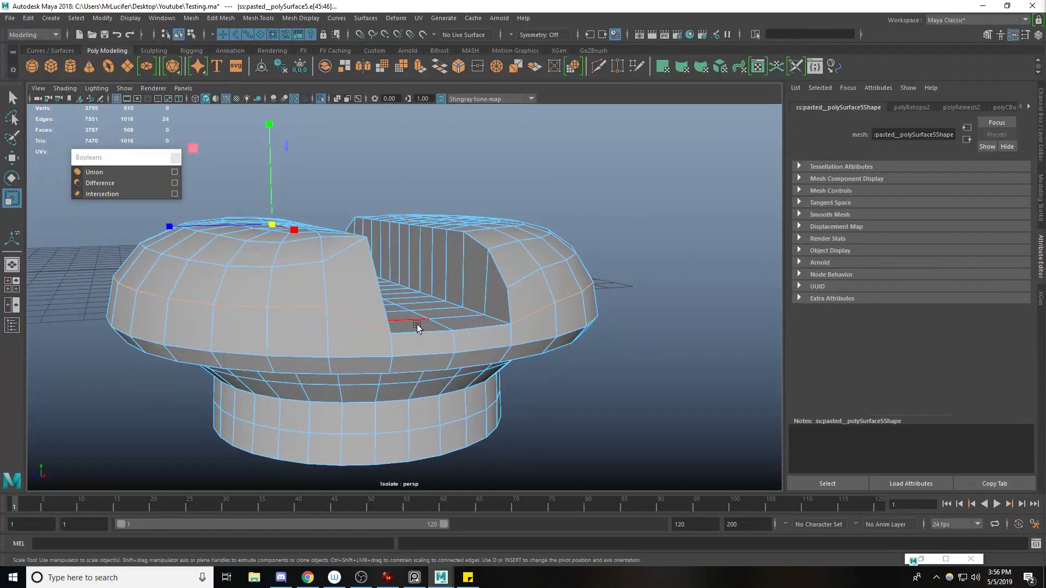
pyautogui.keyDown('alt'); pyautogui.moveTo(405, 355); pyautogui.dragTo(380, 307); pyautogui.keyUp('alt')
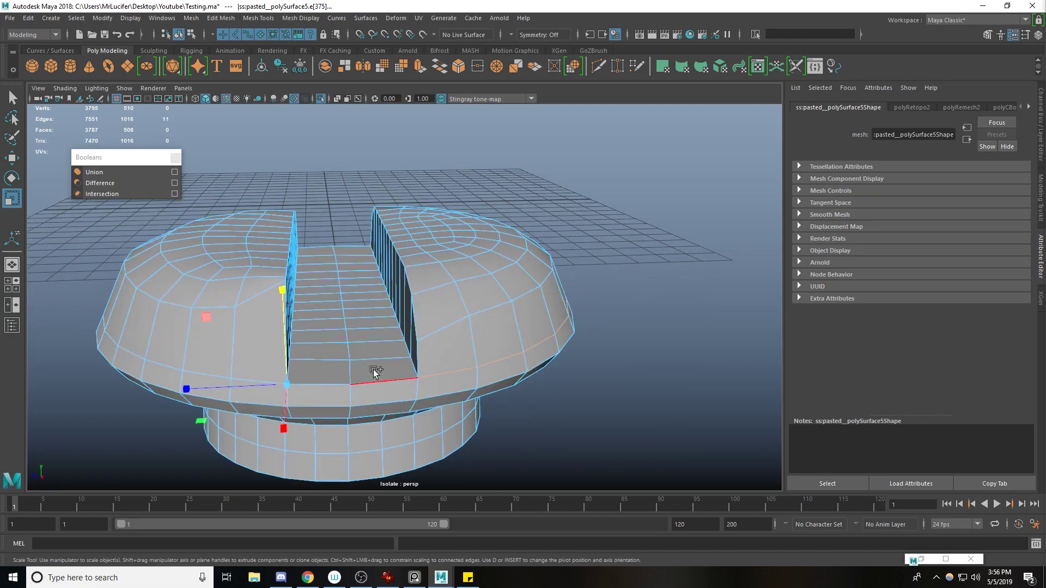
# Step: Reset the Scale tool's pivot, select edge loops around the retopologized knob, and return to object selection
pyautogui.doubleClick(12, 198)
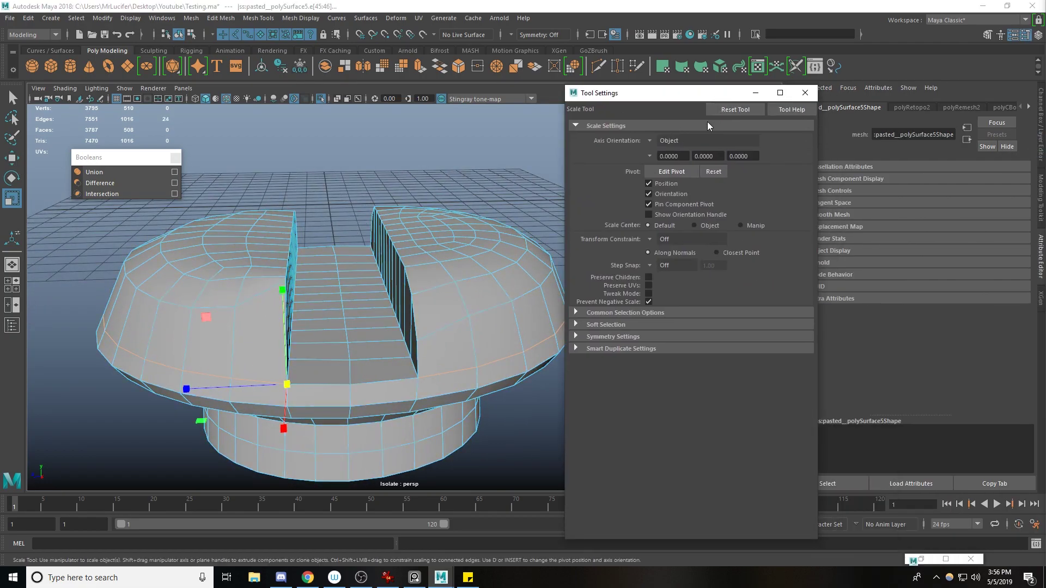
pyautogui.click(704, 172)
pyautogui.moveTo(341, 293); pyautogui.dragTo(311, 279)
pyautogui.doubleClick(242, 281)
pyautogui.keyDown('shift'); pyautogui.doubleClick(413, 301); pyautogui.keyUp('shift')
pyautogui.keyDown('shift'); pyautogui.moveTo(460, 211); pyautogui.dragTo(448, 318, button='right'); pyautogui.keyUp('shift')
pyautogui.keyDown('alt'); pyautogui.moveTo(368, 307); pyautogui.dragTo(302, 318); pyautogui.keyUp('alt')
pyautogui.keyDown('shift'); pyautogui.doubleClick(174, 248); pyautogui.keyUp('shift')
pyautogui.keyDown('alt'); pyautogui.moveTo(286, 262); pyautogui.dragTo(316, 290); pyautogui.keyUp('alt')
pyautogui.press('q')
pyautogui.press('F8')
pyautogui.scroll(-5, 320, 289)
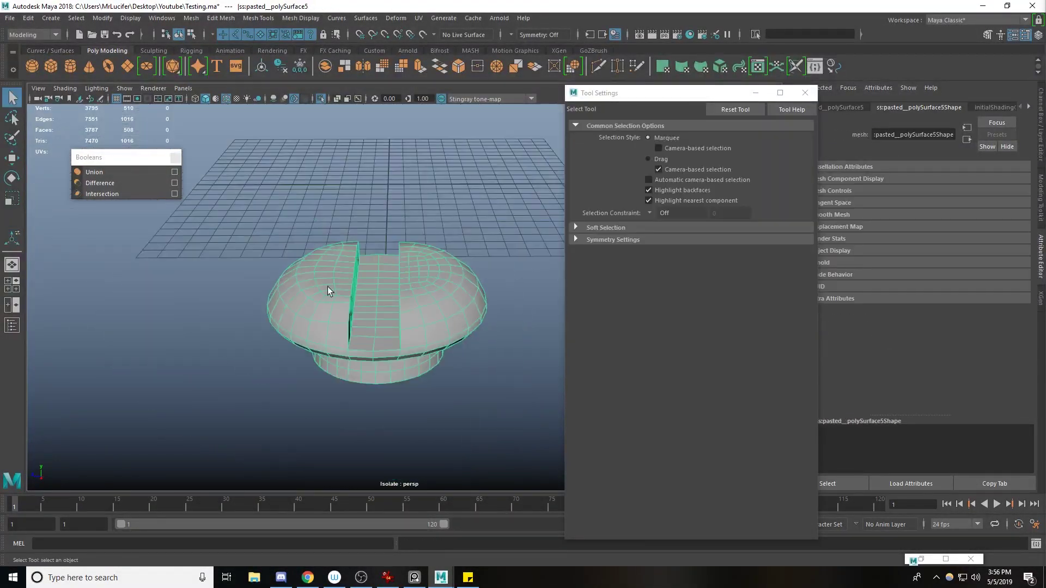
# Step: Show the full scene, close the tool settings, and isolate the square base with its round insert
pyautogui.click(504, 362)
pyautogui.keyDown('alt'); pyautogui.moveTo(504, 362); pyautogui.dragTo(514, 413); pyautogui.keyUp('alt')
pyautogui.click(321, 99)
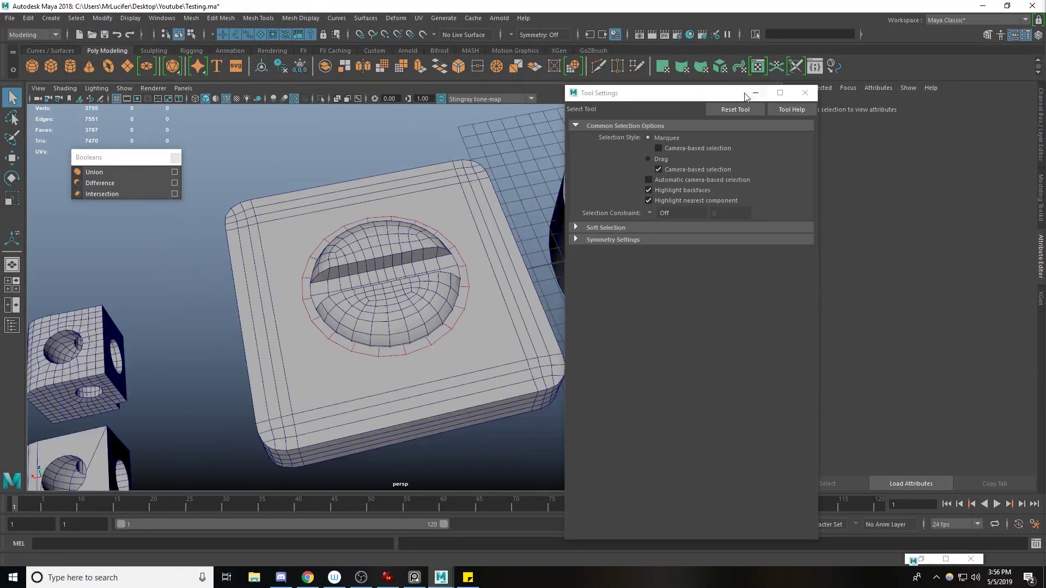
pyautogui.click(806, 93)
pyautogui.keyDown('alt'); pyautogui.moveTo(368, 243); pyautogui.dragTo(584, 298); pyautogui.keyUp('alt')
pyautogui.click(522, 293)
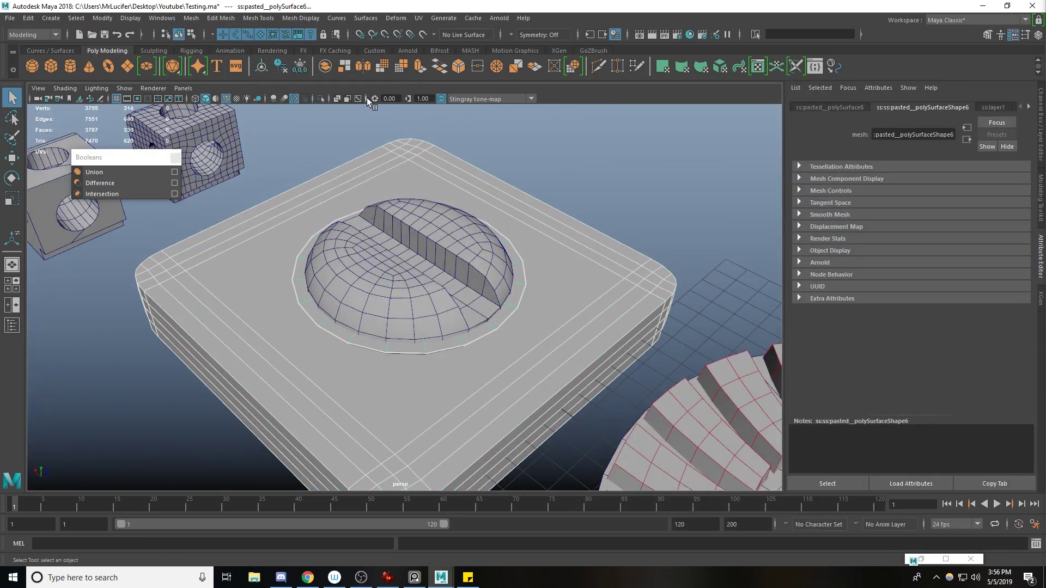
pyautogui.click(321, 99)
# Step: Subtract the round insert from the square base with a Boolean Difference to cut the recess
pyautogui.click(603, 234)
pyautogui.keyDown('alt'); pyautogui.moveTo(409, 316); pyautogui.dragTo(450, 278); pyautogui.keyUp('alt')
pyautogui.click(450, 278)
pyautogui.click(450, 337)
pyautogui.keyDown('shift'); pyautogui.click(449, 289); pyautogui.keyUp('shift')
pyautogui.click(304, 263)
pyautogui.keyDown('shift'); pyautogui.click(323, 289); pyautogui.keyUp('shift')
pyautogui.click(133, 184)
# Step: Run the polyRemesh MEL command on the recessed square base
pyautogui.keyDown('alt'); pyautogui.moveTo(435, 298); pyautogui.dragTo(488, 292); pyautogui.keyUp('alt')
pyautogui.click(583, 198)
pyautogui.scroll(-5, 584, 198)
pyautogui.click(488, 292)
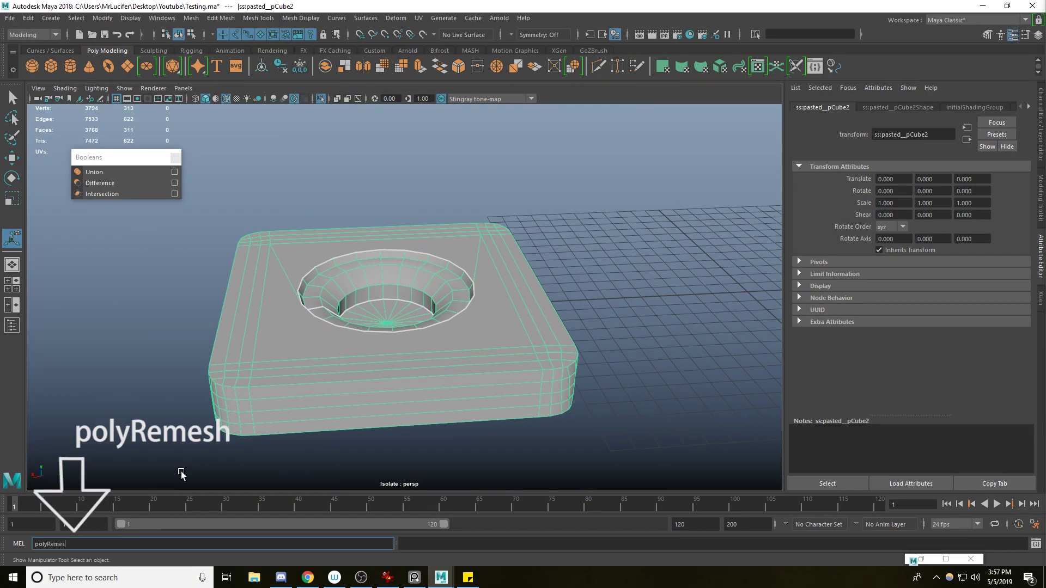
pyautogui.press('Return')
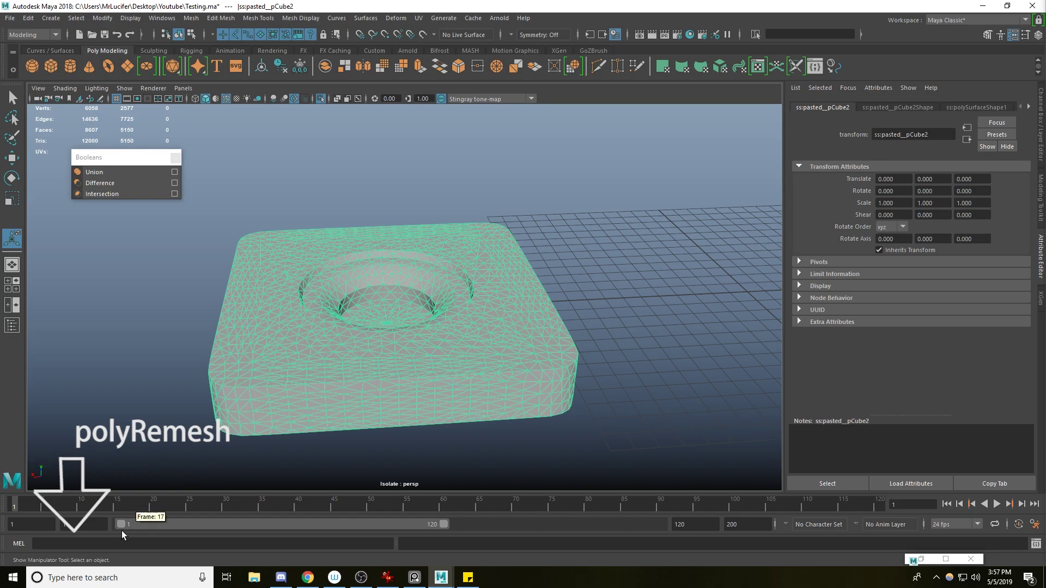
# Step: Run the polyRetopo MEL command on the remeshed square base
pyautogui.click(121, 539)
pyautogui.write('PolyRe')
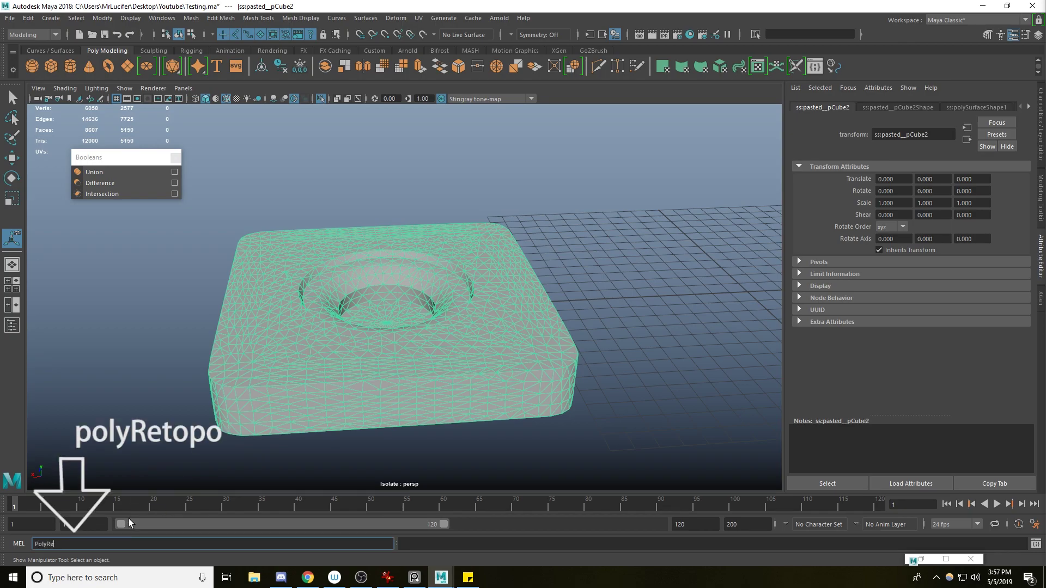
pyautogui.write('topo')
pyautogui.press('Return')
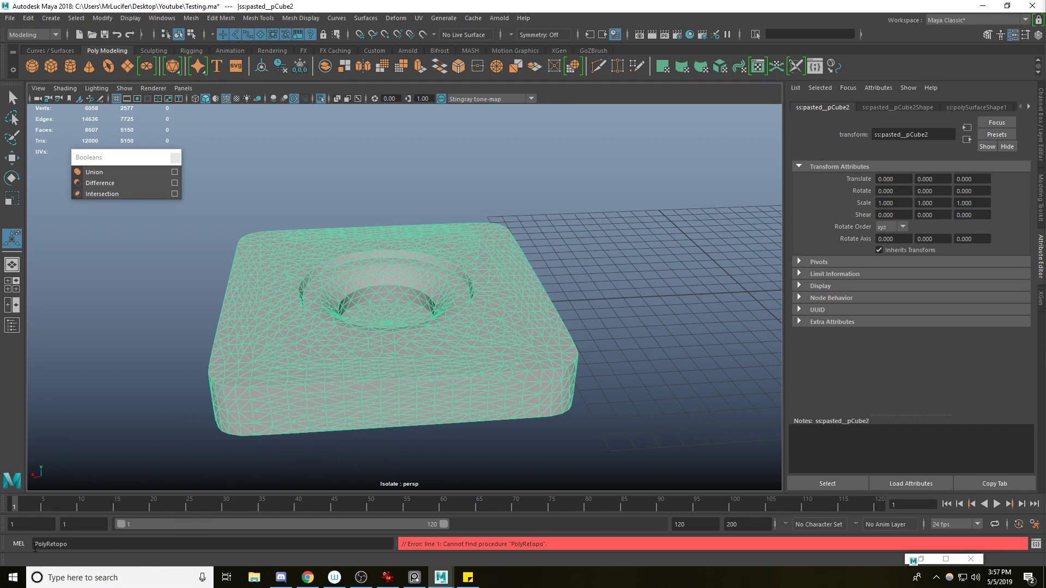
pyautogui.press('Return')
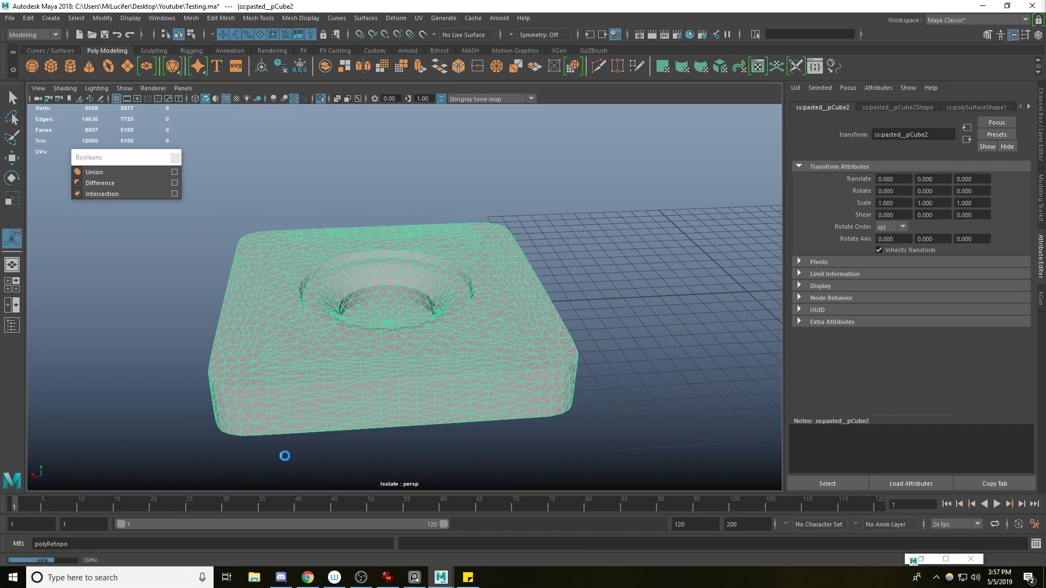
pyautogui.moveTo(362, 257)
pyautogui.keyDown('alt'); pyautogui.mouseDown()
pyautogui.moveTo(338, 296)
pyautogui.moveTo(325, 243)
pyautogui.moveTo(360, 269)
pyautogui.mouseUp(); pyautogui.keyUp('alt')
# Step: Set the Target Face Count of the square base's retopo to 700
pyautogui.click(1027, 108)
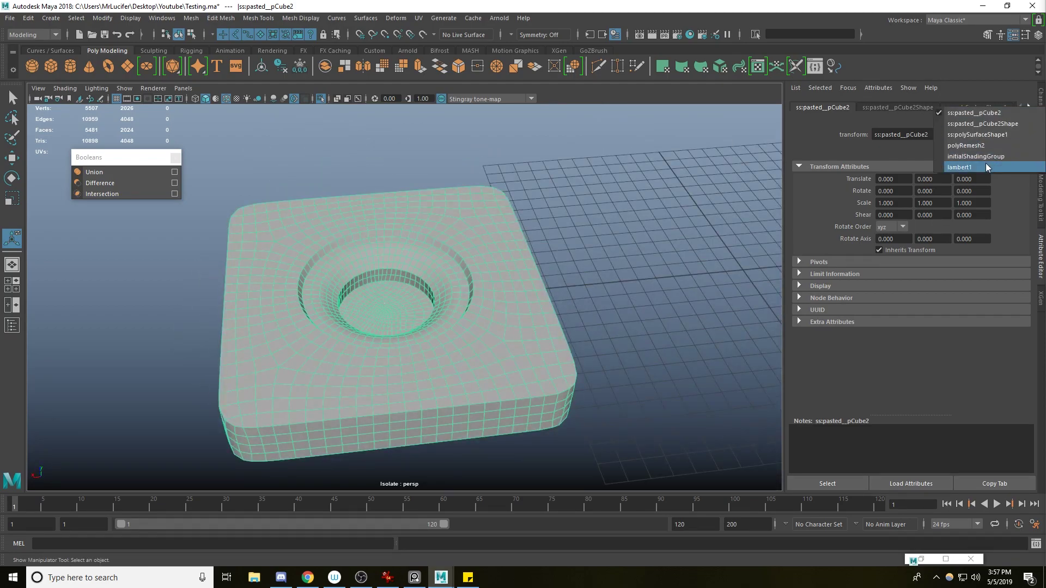
pyautogui.click(583, 207)
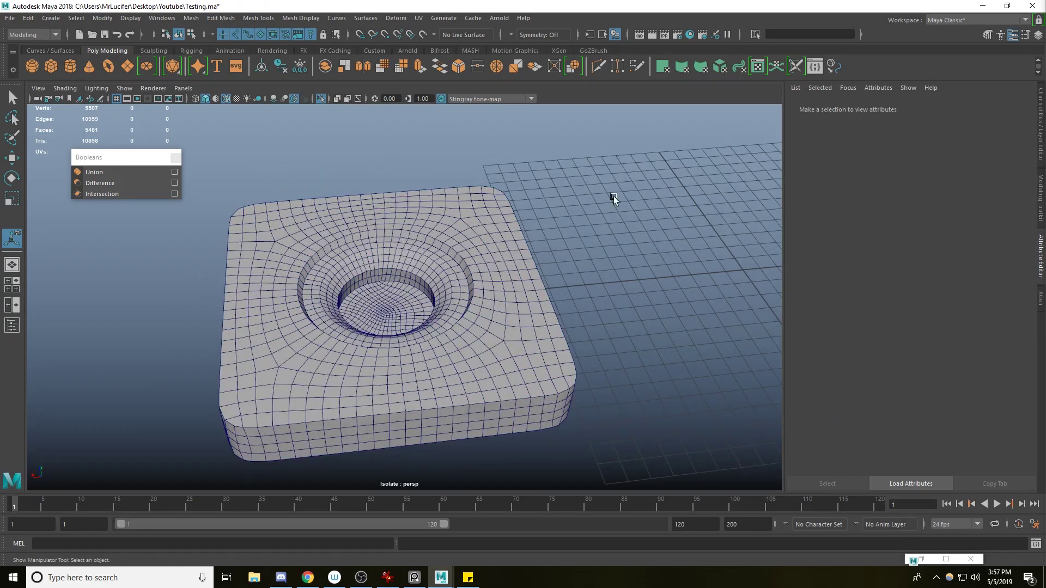
pyautogui.click(499, 232)
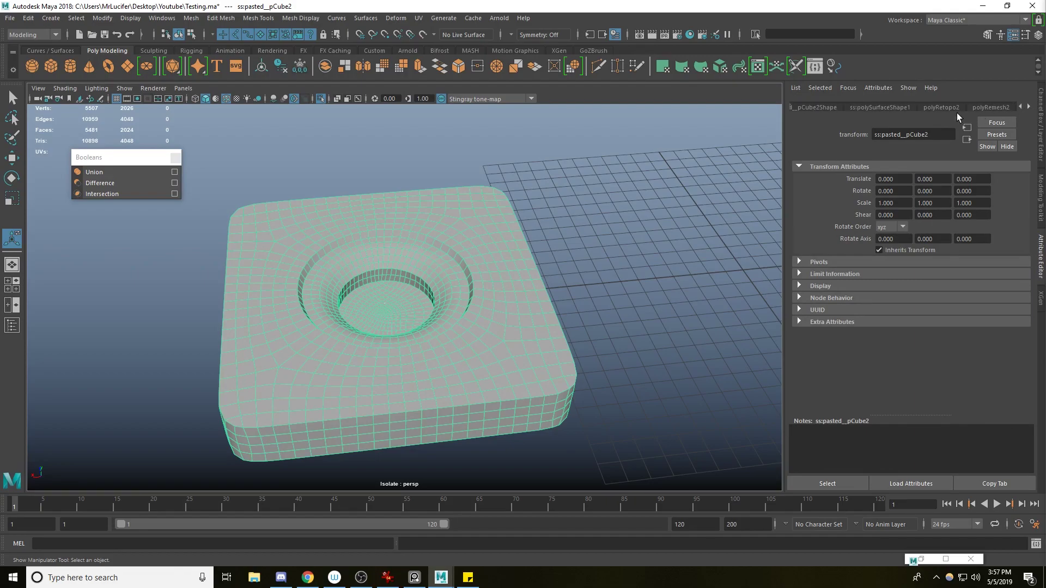
pyautogui.click(943, 108)
pyautogui.write('700')
pyautogui.press('Return')
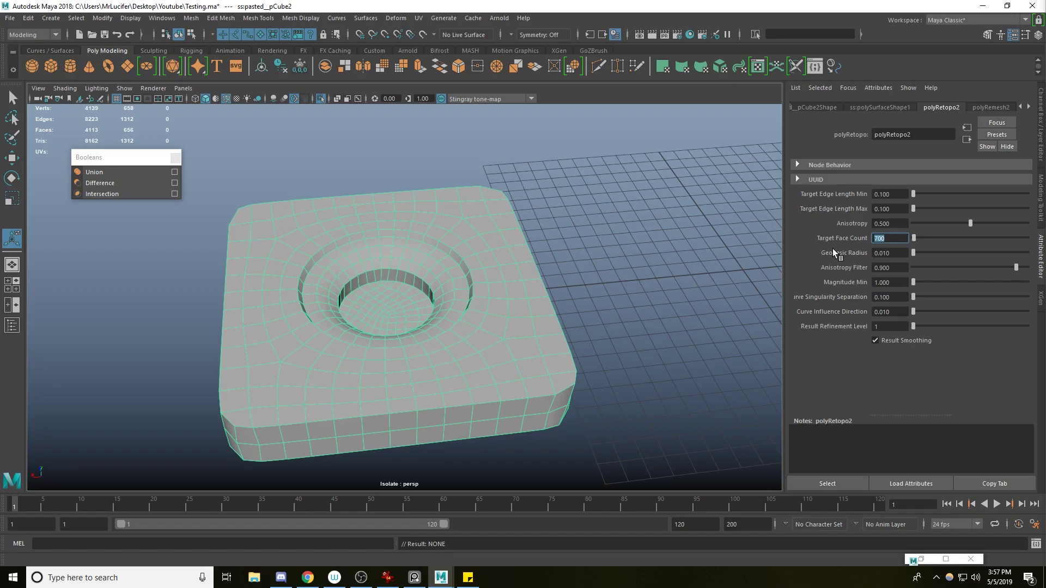
# Step: Inspect the retopologized base's recess and corners up close, and in the full scene with the knob in place
pyautogui.scroll(-5, 447, 253)
pyautogui.keyDown('alt'); pyautogui.moveTo(447, 254); pyautogui.dragTo(490, 319); pyautogui.keyUp('alt')
pyautogui.scroll(5, 442, 264)
pyautogui.scroll(4, 297, 344)
pyautogui.click(292, 333)
pyautogui.scroll(2, 335, 314)
pyautogui.scroll(-2, 335, 314)
pyautogui.keyDown('alt'); pyautogui.moveTo(335, 314); pyautogui.dragTo(436, 366); pyautogui.keyUp('alt')
pyautogui.scroll(-6, 314, 301)
pyautogui.click(322, 98)
pyautogui.keyDown('alt'); pyautogui.moveTo(371, 305); pyautogui.dragTo(452, 332); pyautogui.keyUp('alt')
pyautogui.scroll(4, 419, 333)
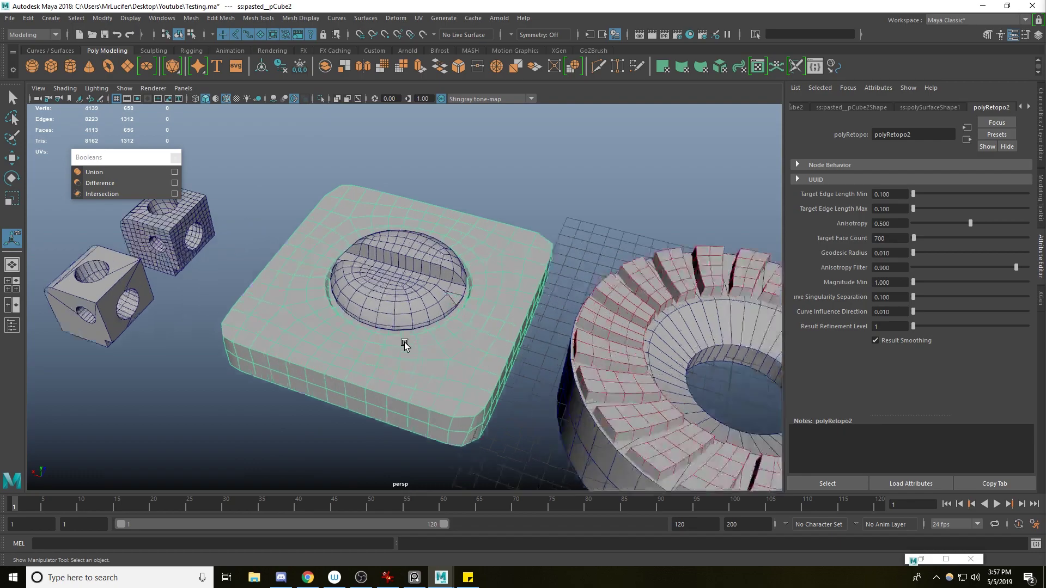
# Step: Copy the retopologized base, and undo the retopo and remesh on the original base
pyautogui.hotkey('ctrl', '1')
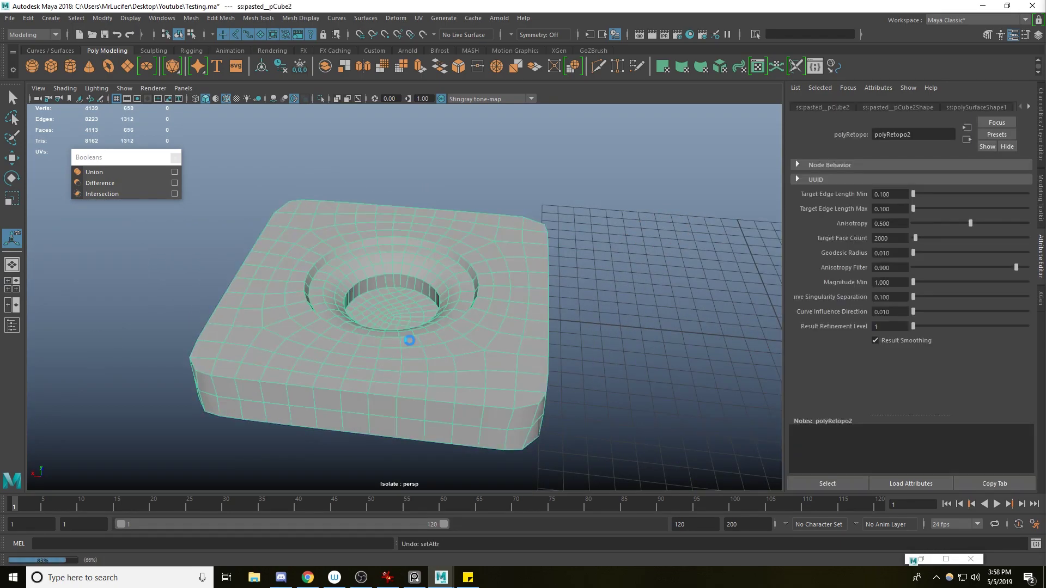
pyautogui.hotkey('ctrl', 'z')
pyautogui.hotkey('ctrl', 'z')
pyautogui.hotkey('ctrl', 'z')
pyautogui.hotkey('ctrl', 'z')
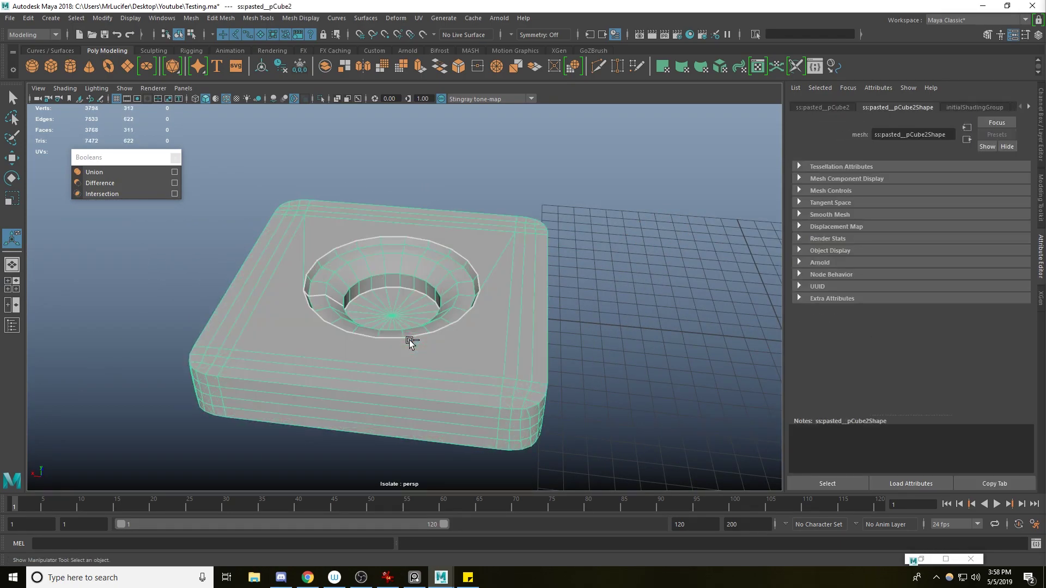
pyautogui.hotkey('ctrl', 'z')
# Step: Paste the copied retopologized base into the scene and move it away from the original base
pyautogui.click(192, 271)
pyautogui.scroll(-2, 229, 291)
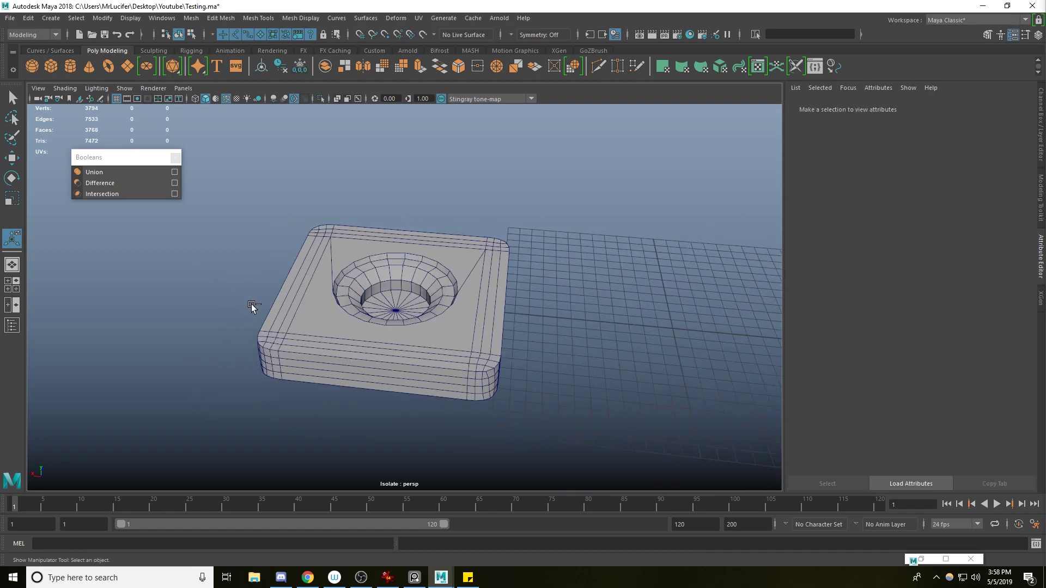
pyautogui.hotkey('ctrl', 'v')
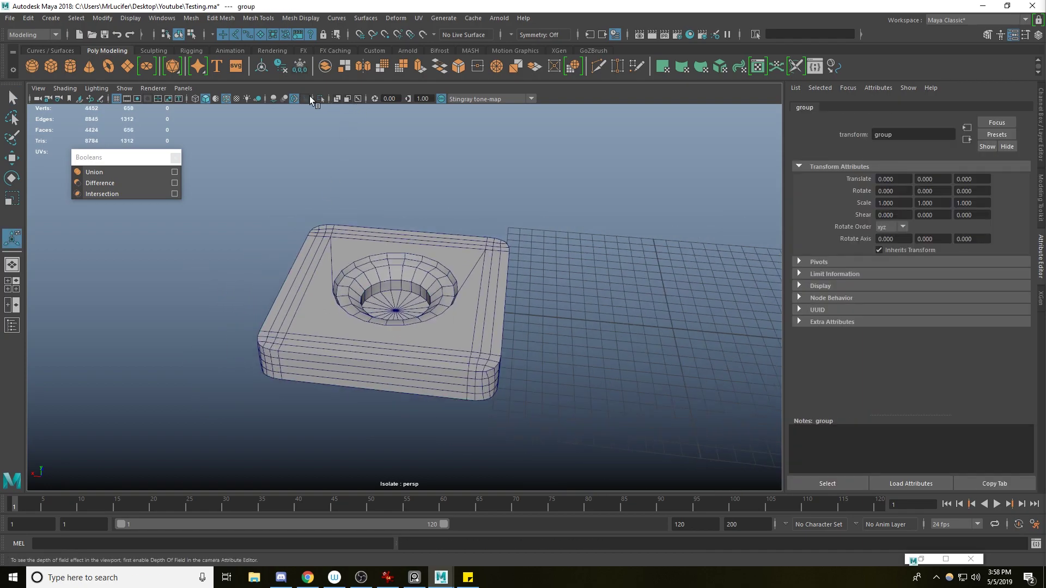
pyautogui.click(322, 98)
pyautogui.click(322, 98)
pyautogui.keyDown('alt'); pyautogui.moveTo(334, 143); pyautogui.dragTo(495, 348); pyautogui.keyUp('alt')
pyautogui.press('w')
pyautogui.scroll(-3, 422, 308)
pyautogui.moveTo(311, 315); pyautogui.dragTo(118, 330)
pyautogui.click(320, 97)
# Step: Move the slotted knob out of the original base's recess and off to the side
pyautogui.keyDown('alt'); pyautogui.moveTo(594, 436); pyautogui.dragTo(436, 320); pyautogui.keyUp('alt')
pyautogui.click(450, 385)
pyautogui.scroll(2, 335, 332)
pyautogui.click(469, 267)
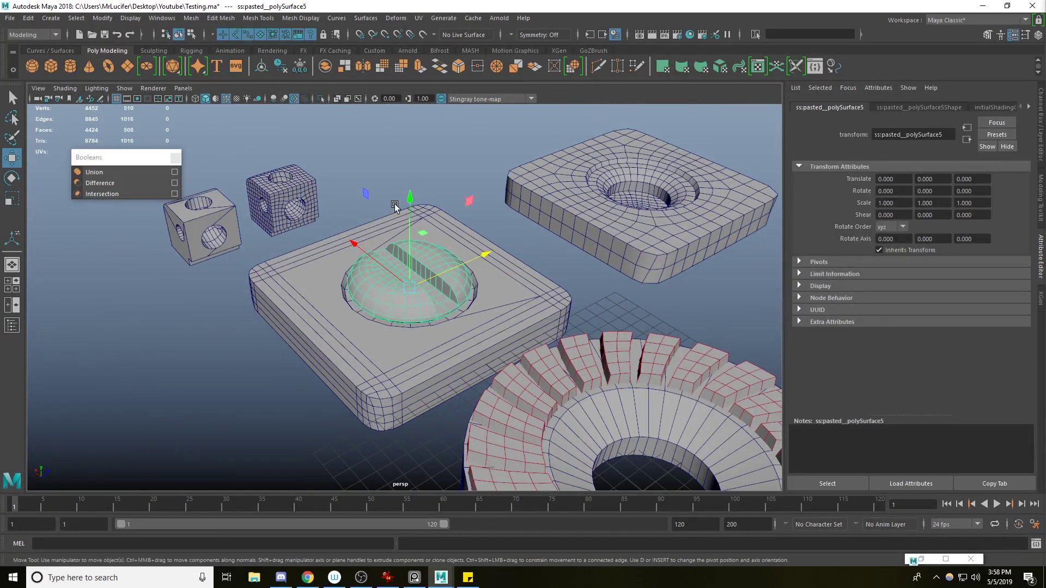
pyautogui.click(103, 18)
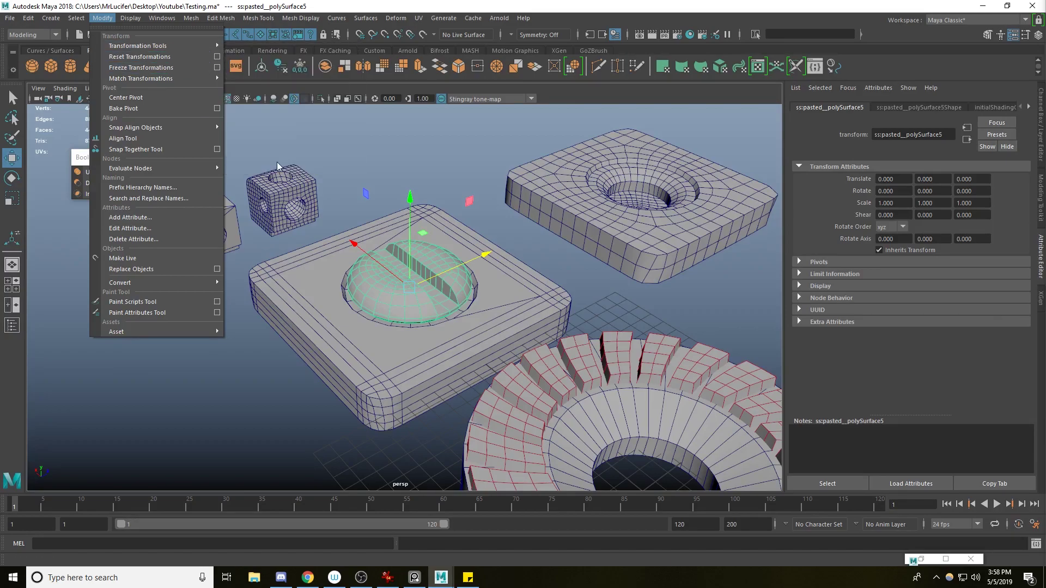
pyautogui.moveTo(485, 255); pyautogui.dragTo(66, 420)
pyautogui.keyDown('alt'); pyautogui.moveTo(256, 316); pyautogui.dragTo(373, 308); pyautogui.keyUp('alt')
# Step: Soften the edges of the Boolean-cut base, and select its retopologized copy for comparison
pyautogui.keyDown('shift'); pyautogui.click(466, 233); pyautogui.keyUp('shift')
pyautogui.keyDown('shift'); pyautogui.moveTo(400, 208); pyautogui.dragTo(441, 263, button='right'); pyautogui.keyUp('shift')
pyautogui.click(539, 260)
pyautogui.keyDown('alt'); pyautogui.moveTo(539, 260); pyautogui.dragTo(338, 234); pyautogui.keyUp('alt')
pyautogui.scroll(3, 472, 316)
pyautogui.click(338, 233)
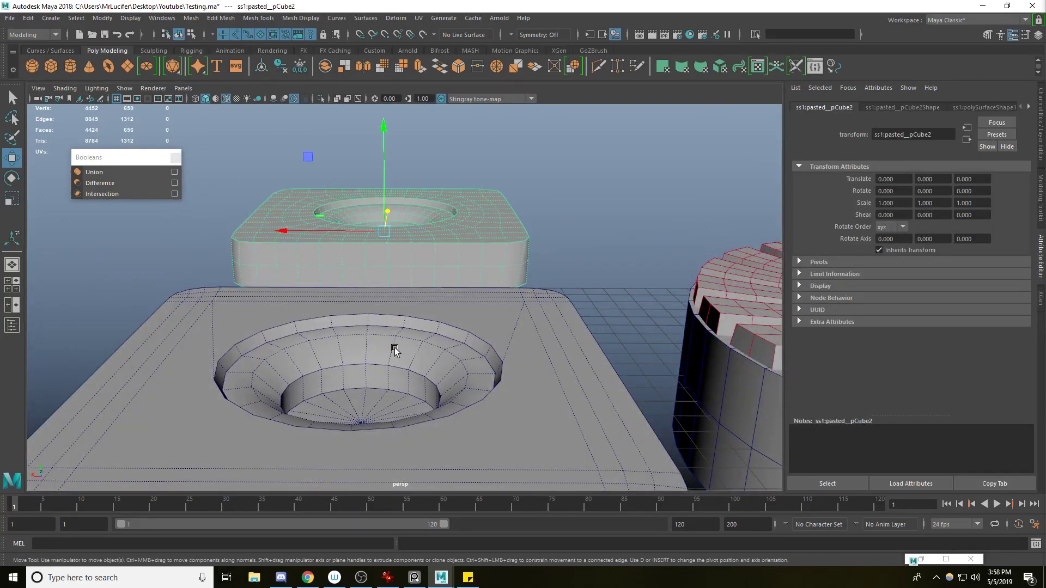
# Step: Check the edges on the recess's rim in edge mode, and soften all edges of the Boolean-cut base
pyautogui.keyDown('alt'); pyautogui.moveTo(397, 351); pyautogui.dragTo(477, 302); pyautogui.keyUp('alt')
pyautogui.scroll(3, 405, 336)
pyautogui.click(476, 301)
pyautogui.scroll(2, 488, 299)
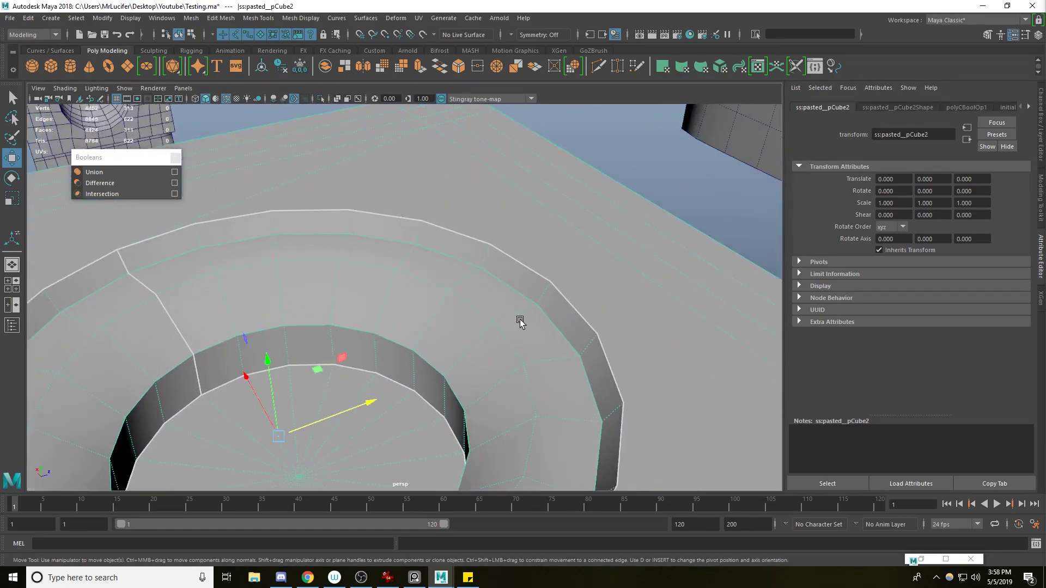
pyautogui.moveTo(521, 320); pyautogui.dragTo(512, 284, button='right')
pyautogui.doubleClick(509, 283)
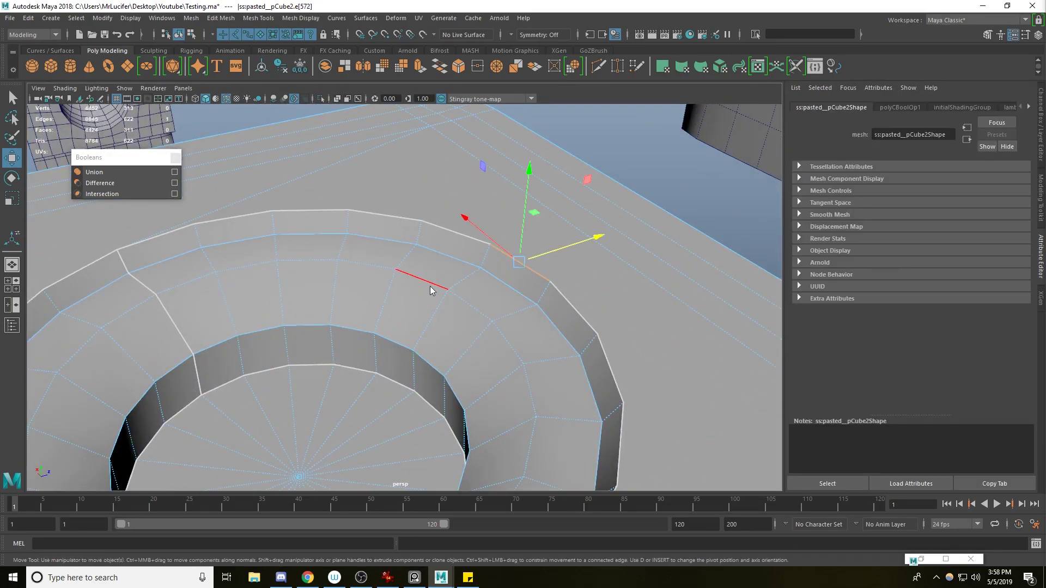
pyautogui.scroll(-4, 436, 256)
pyautogui.press('F8')
pyautogui.keyDown('shift'); pyautogui.moveTo(411, 228); pyautogui.dragTo(537, 248, button='right'); pyautogui.keyUp('shift')
pyautogui.click(579, 234)
# Step: Run polyRemesh and polyRetopo on the softened Boolean-cut base, and inspect its rim and recess
pyautogui.scroll(-3, 578, 233)
pyautogui.keyDown('alt'); pyautogui.moveTo(579, 234); pyautogui.dragTo(521, 357); pyautogui.keyUp('alt')
pyautogui.click(509, 325)
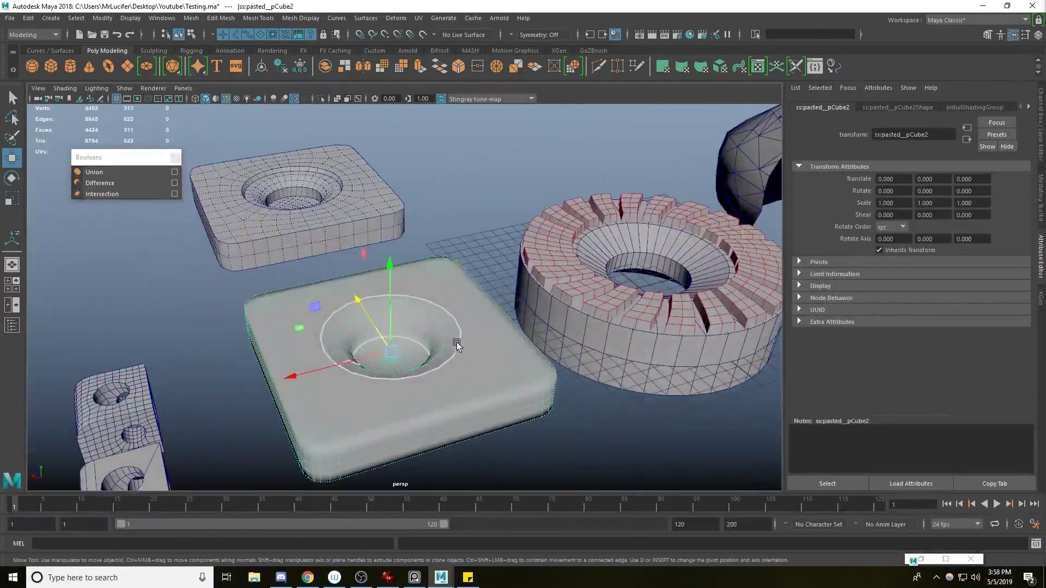
pyautogui.click(80, 538)
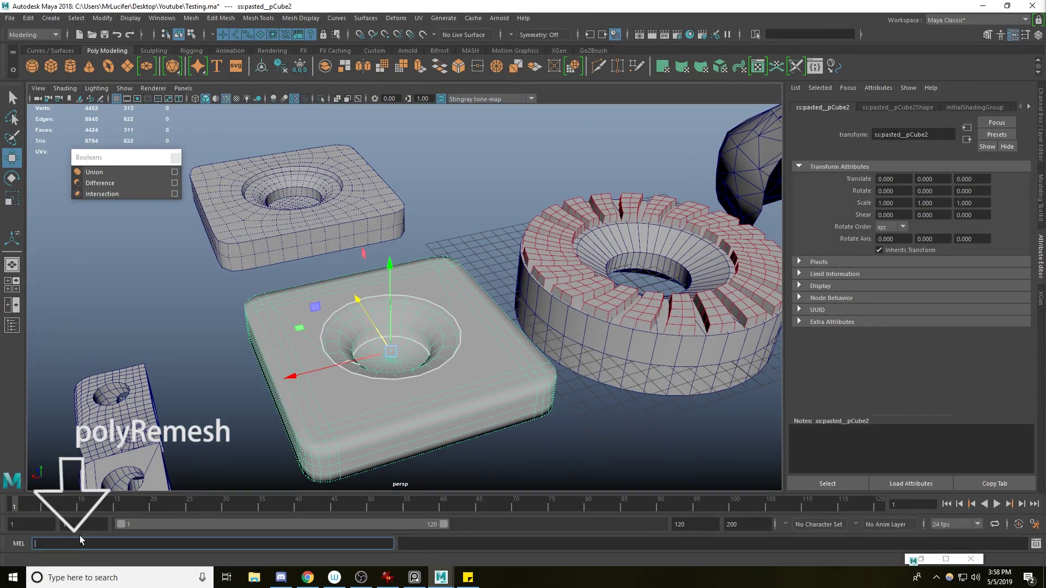
pyautogui.write('polyRetopo')
pyautogui.press('Return')
pyautogui.keyDown('alt'); pyautogui.moveTo(187, 467); pyautogui.dragTo(341, 345); pyautogui.keyUp('alt')
pyautogui.keyDown('alt'); pyautogui.moveTo(386, 377); pyautogui.dragTo(245, 361); pyautogui.keyUp('alt')
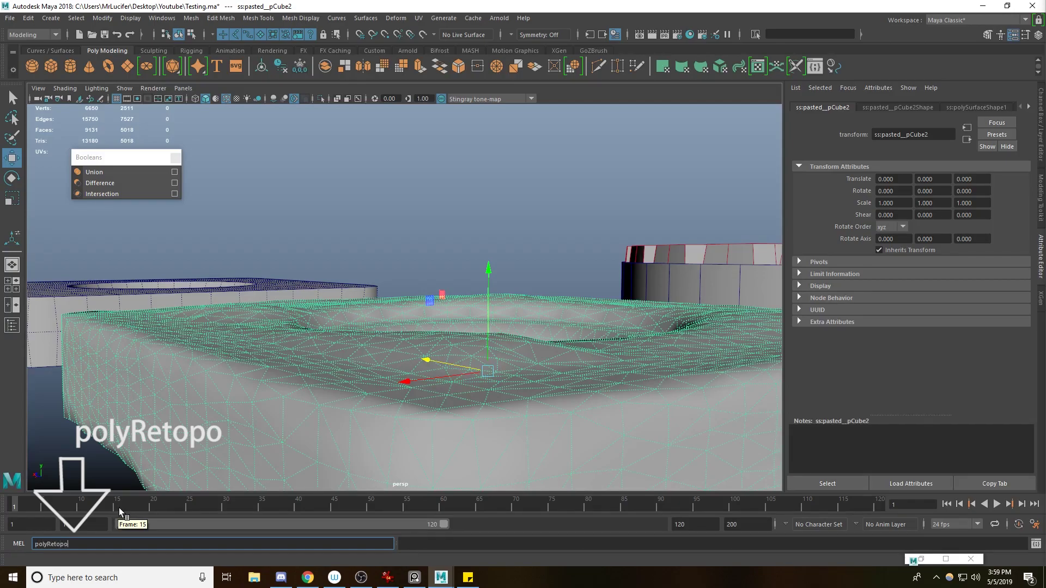
pyautogui.keyDown('alt'); pyautogui.moveTo(273, 350); pyautogui.dragTo(289, 333); pyautogui.keyUp('alt')
# Step: Assign a Blinn material to the softened, retopologized base, adjust its color and hide the wireframe to check the shading
pyautogui.moveTo(398, 277); pyautogui.dragTo(491, 499, button='right')
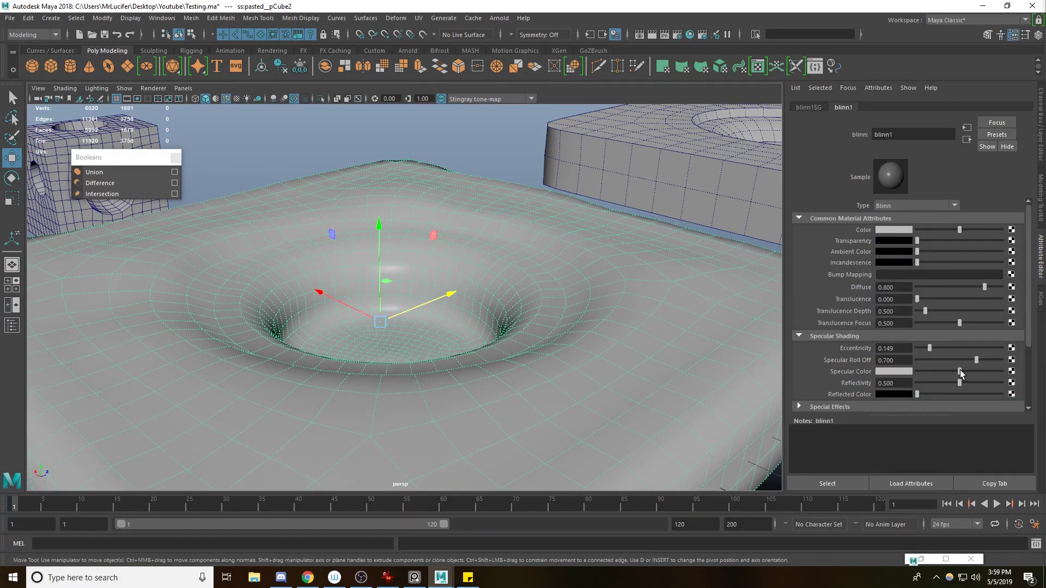
pyautogui.click(893, 230)
pyautogui.click(964, 266)
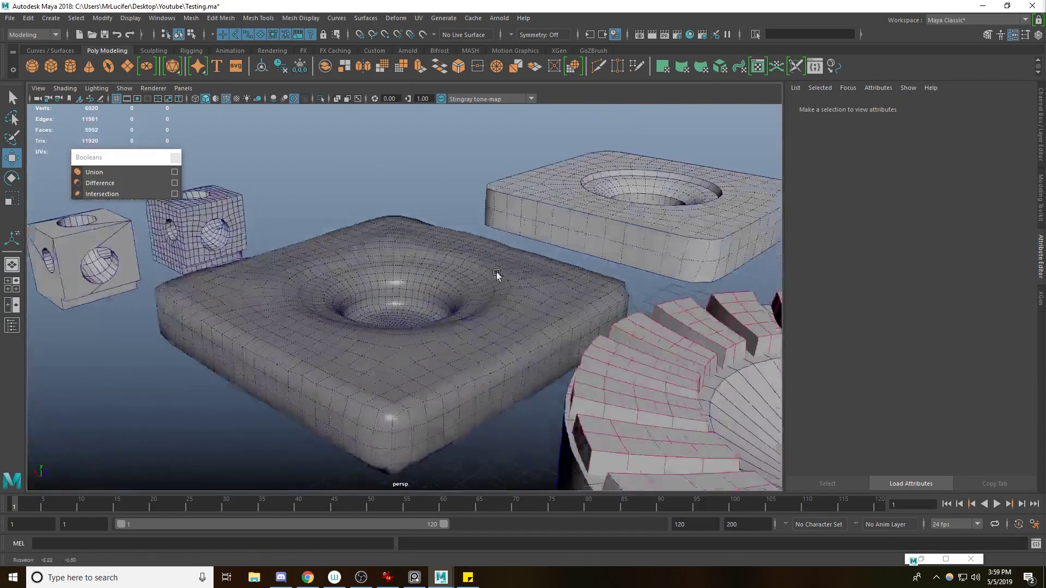
pyautogui.keyDown('alt'); pyautogui.moveTo(496, 273); pyautogui.dragTo(567, 311); pyautogui.keyUp('alt')
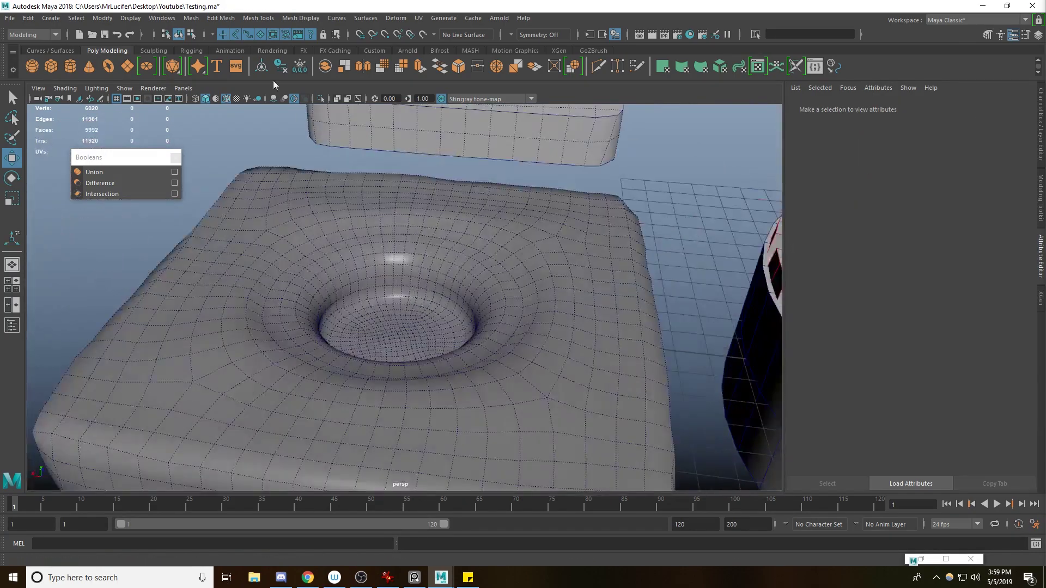
pyautogui.click(226, 100)
pyautogui.moveTo(351, 245)
pyautogui.keyDown('alt'); pyautogui.mouseDown()
pyautogui.moveTo(414, 285)
pyautogui.moveTo(415, 299)
pyautogui.moveTo(341, 261)
pyautogui.moveTo(413, 280)
pyautogui.moveTo(269, 243)
pyautogui.mouseUp(); pyautogui.keyUp('alt')
# Step: Delete the base that was retopologized with softened edges
pyautogui.click(393, 287)
pyautogui.keyDown('alt'); pyautogui.moveTo(392, 287); pyautogui.dragTo(635, 218); pyautogui.keyUp('alt')
pyautogui.press('Delete')
# Step: Center the pivot of the remaining retopologized base and move it between the small cubes and the ring
pyautogui.click(636, 214)
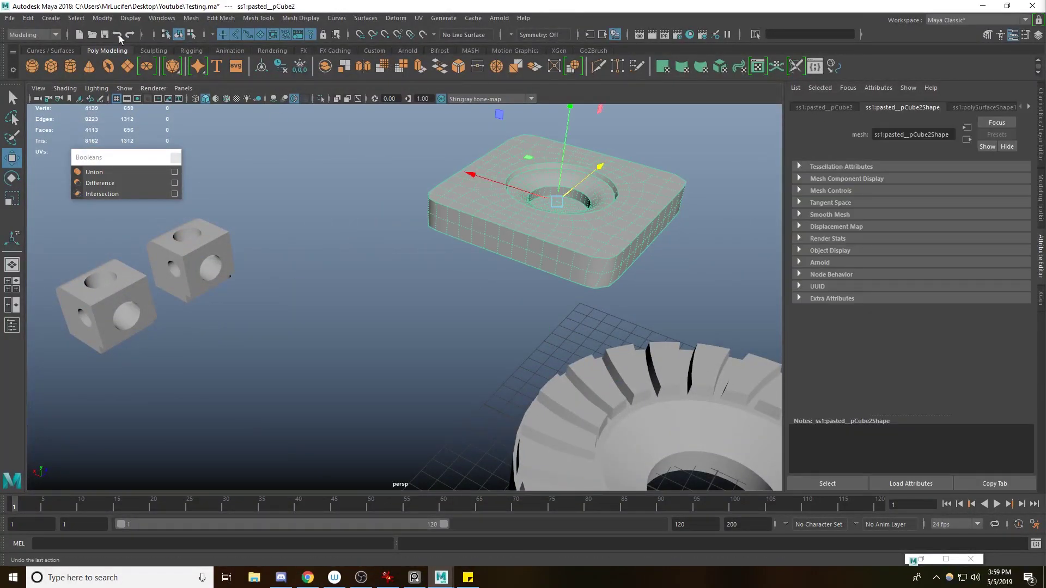
pyautogui.click(102, 19)
pyautogui.click(125, 97)
pyautogui.keyDown('alt'); pyautogui.moveTo(551, 207); pyautogui.dragTo(468, 207, button='right'); pyautogui.keyUp('alt')
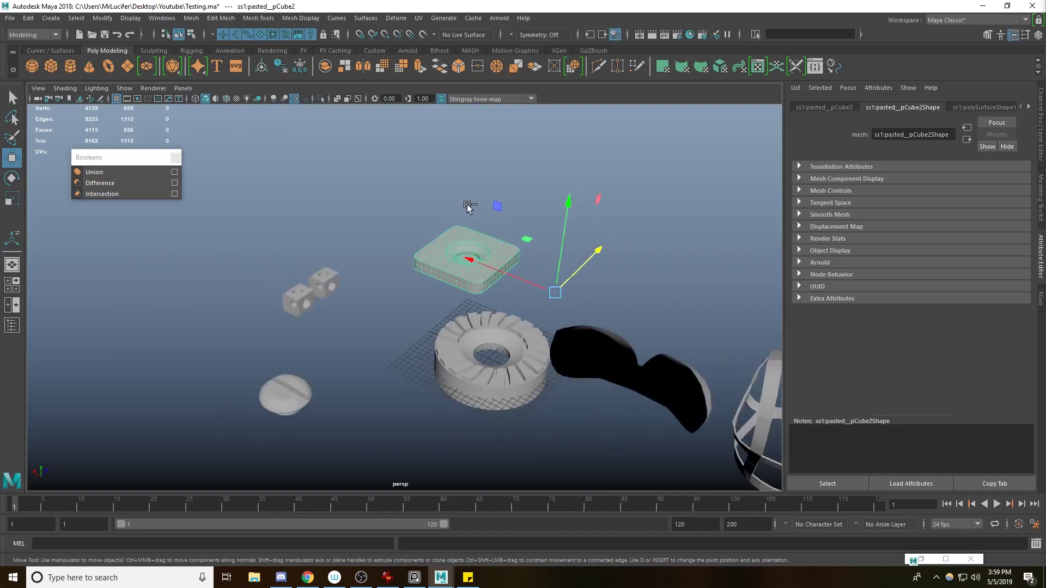
pyautogui.hotkey('ctrl', 'z')
pyautogui.keyDown('alt'); pyautogui.moveTo(468, 205); pyautogui.dragTo(467, 233); pyautogui.keyUp('alt')
pyautogui.hotkey('ctrl', 'a')
pyautogui.moveTo(590, 193); pyautogui.dragTo(499, 260)
pyautogui.hotkey('ctrl', 'z')
pyautogui.press('w')
pyautogui.moveTo(563, 247); pyautogui.dragTo(436, 311)
# Step: Select the slotted knob and set its Translate Z to 0
pyautogui.click(319, 424)
pyautogui.click(438, 341)
pyautogui.click(319, 424)
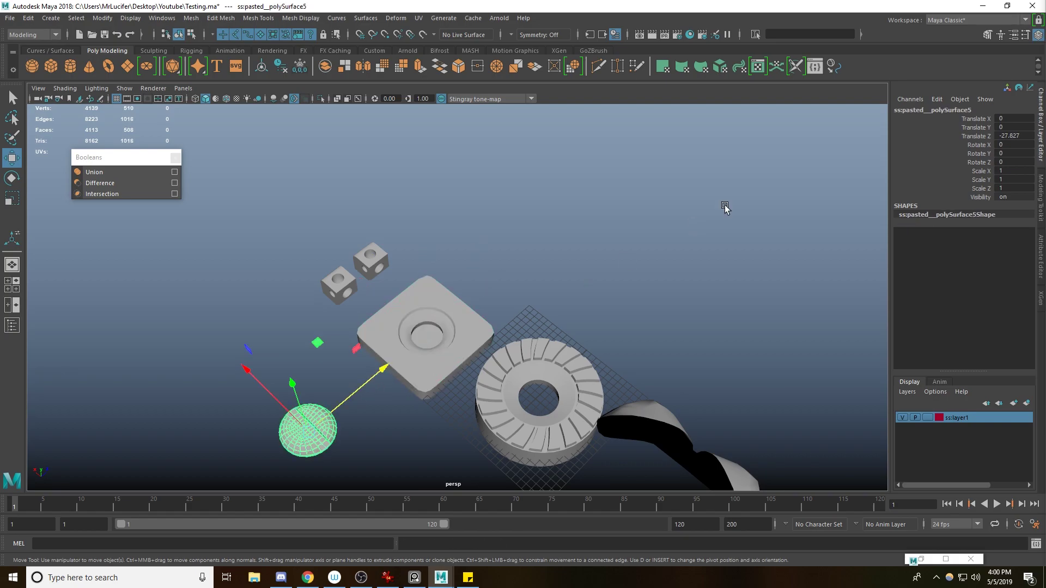
pyautogui.press('Return')
pyautogui.scroll(4, 600, 305)
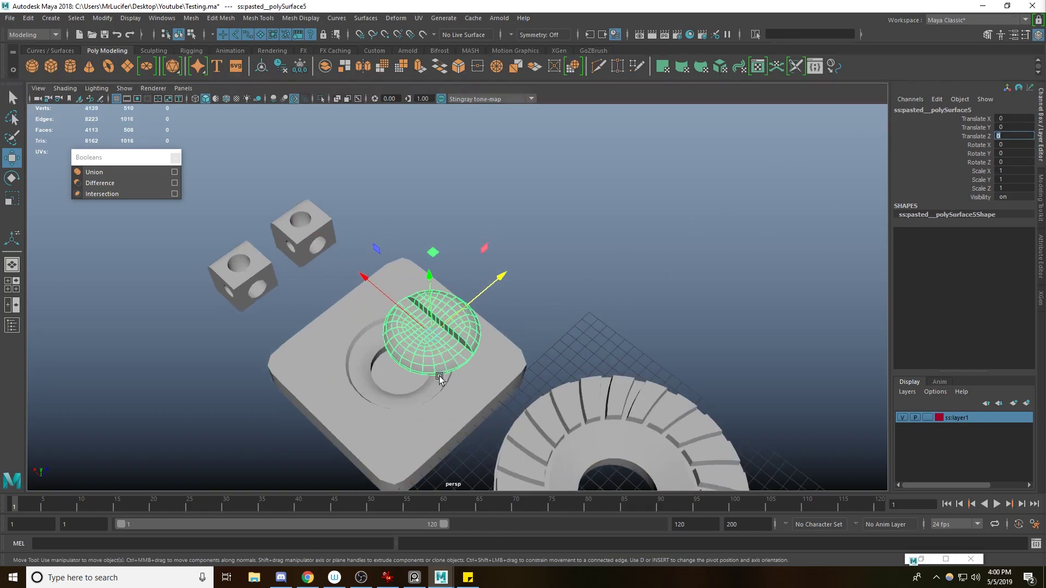
# Step: Align the retopologized base with the slotted knob so that the knob sits in its recess
pyautogui.click(439, 377)
pyautogui.moveTo(457, 320); pyautogui.dragTo(497, 302)
pyautogui.press('f')
pyautogui.keyDown('alt'); pyautogui.moveTo(498, 332); pyautogui.dragTo(266, 209); pyautogui.keyUp('alt')
pyautogui.scroll(-4, 637, 306)
pyautogui.press('f')
pyautogui.scroll(5, 486, 266)
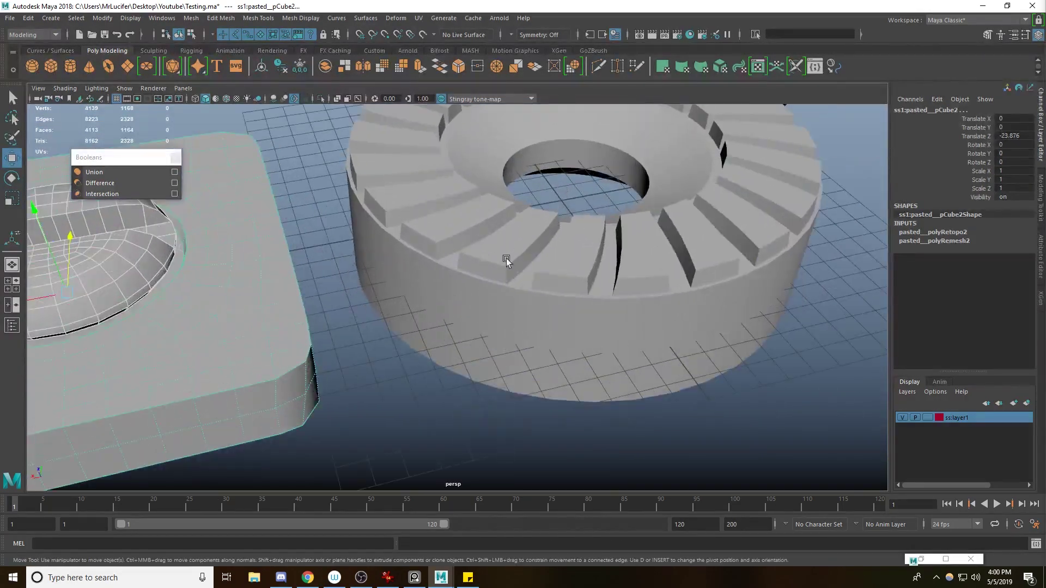
pyautogui.keyDown('alt'); pyautogui.moveTo(444, 357); pyautogui.dragTo(341, 338); pyautogui.keyUp('alt')
pyautogui.scroll(-2, 466, 268)
pyautogui.click(415, 357)
pyautogui.moveTo(481, 253); pyautogui.dragTo(486, 191)
pyautogui.keyDown('alt'); pyautogui.moveTo(444, 353); pyautogui.dragTo(518, 378); pyautogui.keyUp('alt')
pyautogui.click(518, 380)
# Step: Show the wireframe on shaded objects, and combine the ring's raised teeth with its round body using a Boolean Union
pyautogui.click(225, 99)
pyautogui.keyDown('alt'); pyautogui.moveTo(327, 283); pyautogui.dragTo(437, 288); pyautogui.keyUp('alt')
pyautogui.click(397, 328)
pyautogui.moveTo(398, 328); pyautogui.dragTo(462, 278, button='middle')
pyautogui.hotkey('ctrl', 'z')
pyautogui.keyDown('alt'); pyautogui.moveTo(463, 277); pyautogui.dragTo(409, 327); pyautogui.keyUp('alt')
pyautogui.keyDown('alt'); pyautogui.moveTo(409, 327); pyautogui.dragTo(465, 341, button='right'); pyautogui.keyUp('alt')
pyautogui.keyDown('alt'); pyautogui.moveTo(476, 384); pyautogui.dragTo(473, 347, button='middle'); pyautogui.keyUp('alt')
pyautogui.click(455, 387)
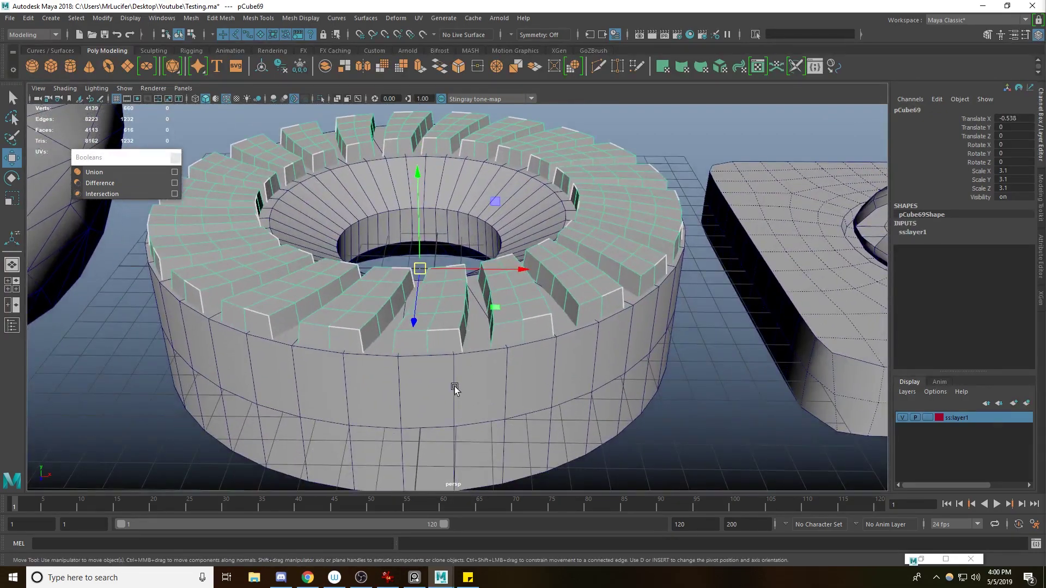
pyautogui.keyDown('shift'); pyautogui.click(435, 328); pyautogui.keyUp('shift')
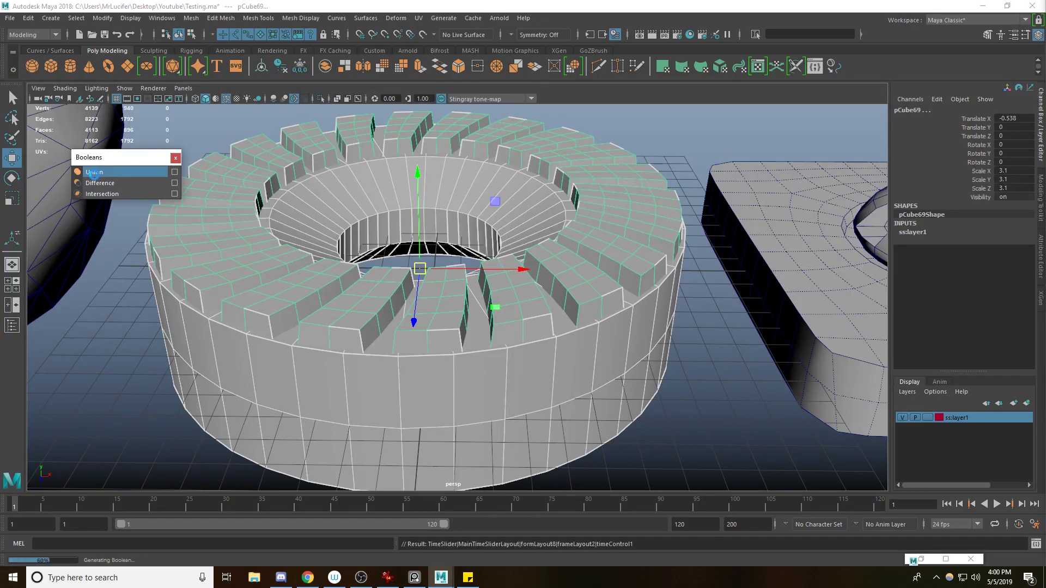
# Step: Try raising the top faces of one tooth on the unioned ring in face mode
pyautogui.press('F11')
pyautogui.press('w')
pyautogui.click(360, 321)
pyautogui.moveTo(355, 335); pyautogui.dragTo(365, 309)
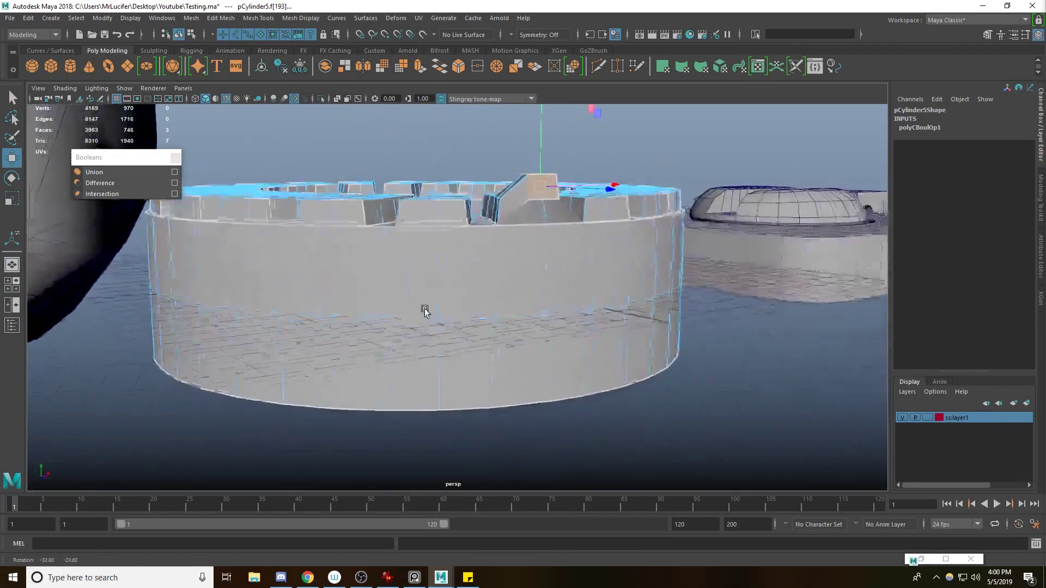
pyautogui.keyDown('alt'); pyautogui.moveTo(426, 309); pyautogui.dragTo(453, 364); pyautogui.keyUp('alt')
pyautogui.scroll(-5, 454, 365)
pyautogui.press('F8')
pyautogui.keyDown('alt'); pyautogui.moveTo(453, 365); pyautogui.dragTo(500, 332, button='middle'); pyautogui.keyUp('alt')
# Step: Enter polyRemesh as the MEL command, and add Hard Edges (color) and Standard Edges display shortcuts to the Poly Modeling shelf
pyautogui.click(60, 543)
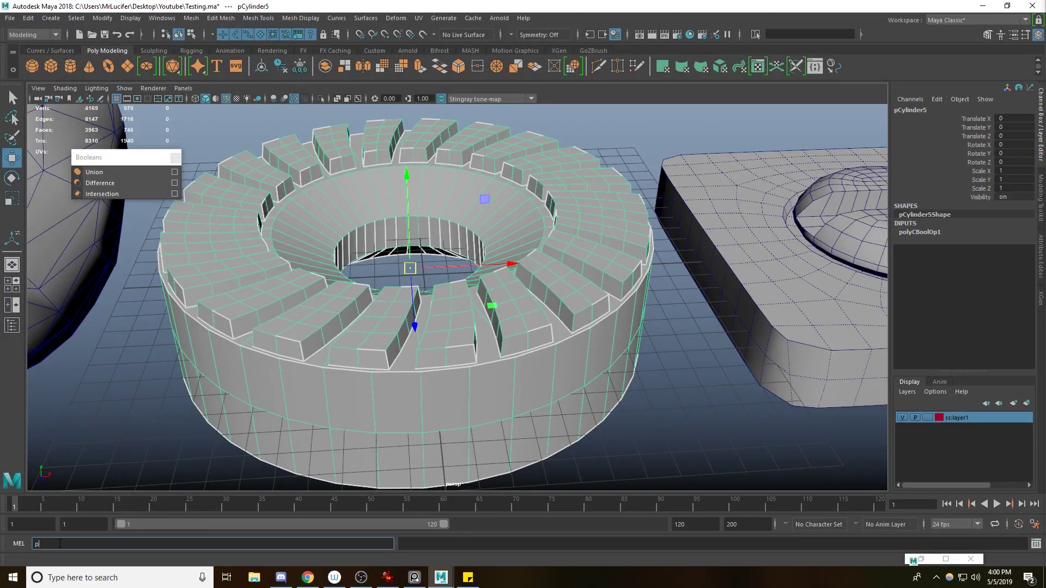
pyautogui.write('polyRemesh')
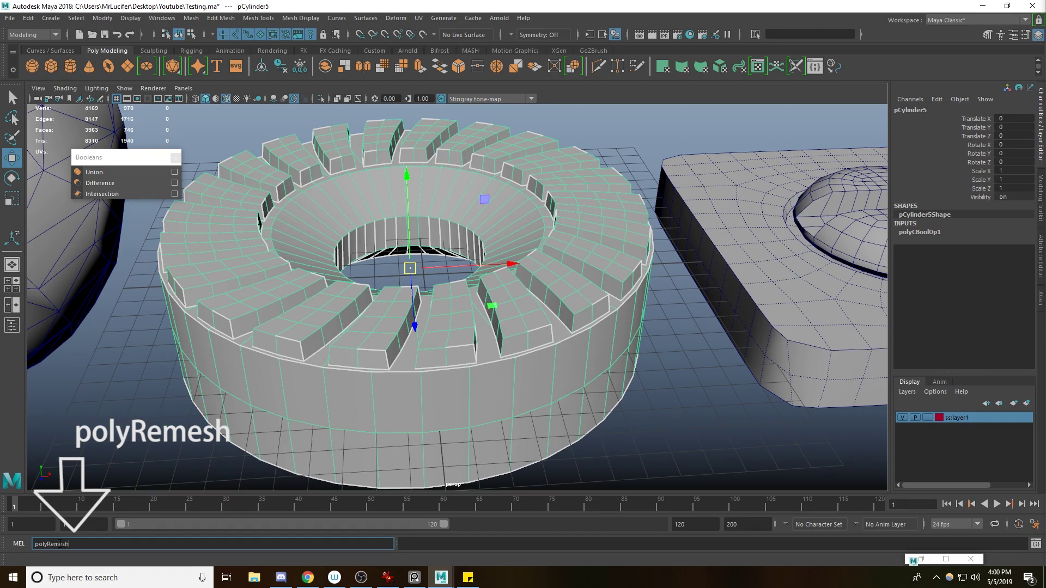
pyautogui.click(102, 18)
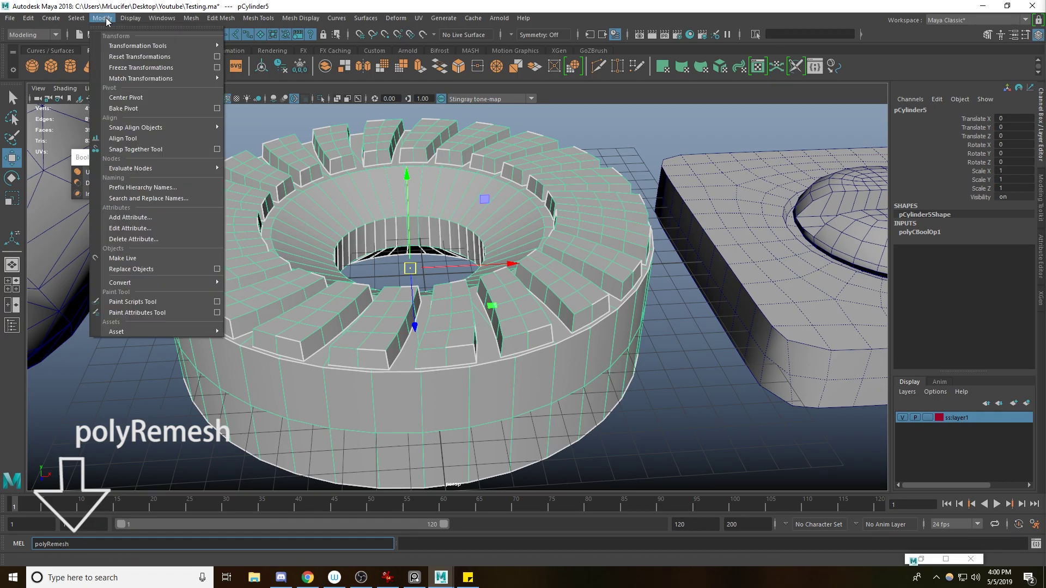
pyautogui.moveTo(122, 20)
pyautogui.moveTo(257, 157)
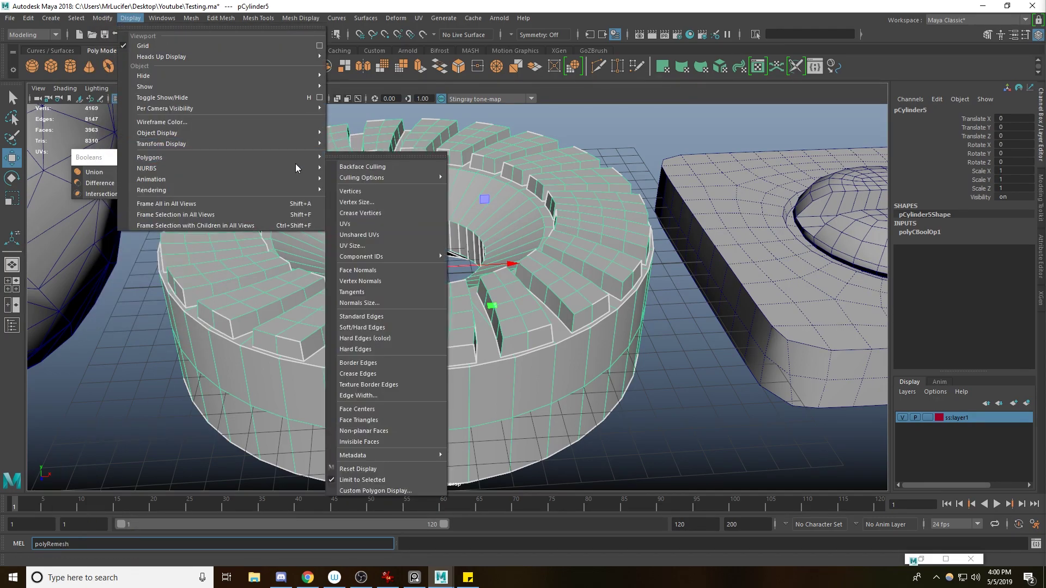
pyautogui.click(342, 153)
pyautogui.moveTo(717, 126); pyautogui.dragTo(771, 106)
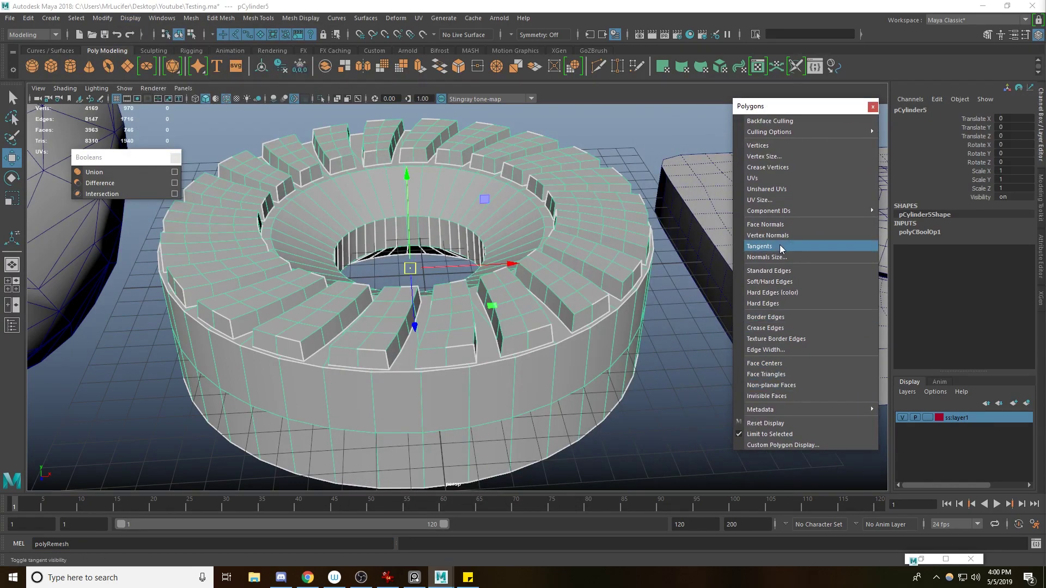
pyautogui.click(768, 294)
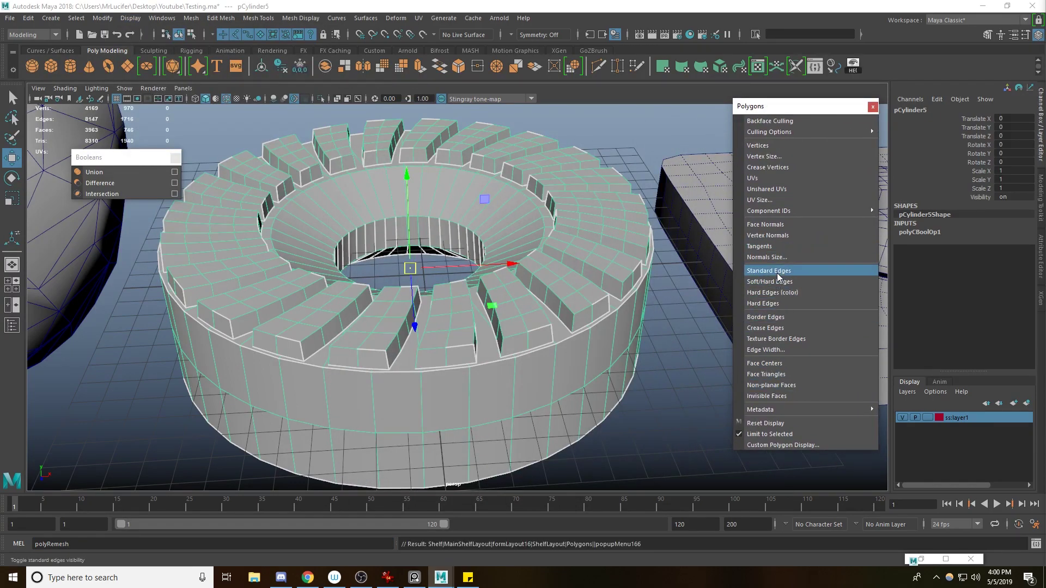
pyautogui.click(873, 106)
# Step: Display the unioned ring's hard edges in color, switch the background to black and check the edges in wireframe
pyautogui.keyDown('alt'); pyautogui.moveTo(680, 203); pyautogui.dragTo(520, 315); pyautogui.keyUp('alt')
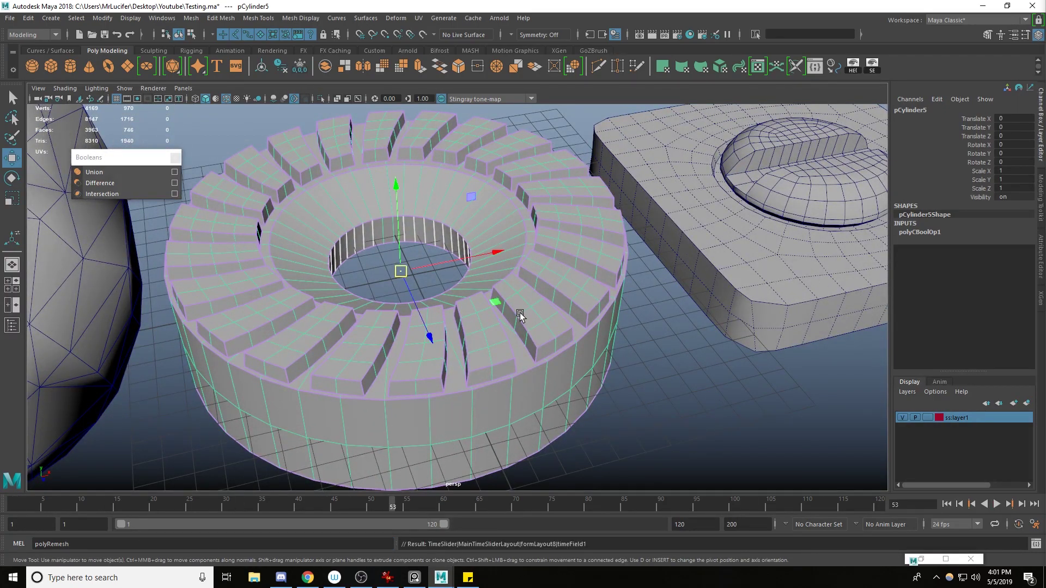
pyautogui.hotkey('alt', 'b')
pyautogui.press('4')
pyautogui.click(555, 353)
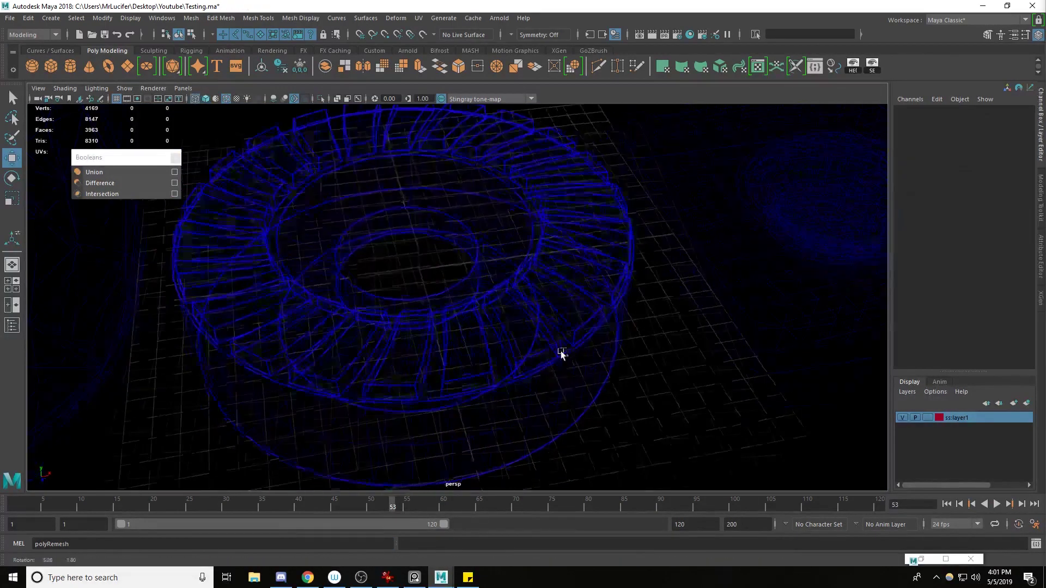
pyautogui.moveTo(556, 354)
pyautogui.keyDown('alt'); pyautogui.mouseDown()
pyautogui.moveTo(460, 319)
pyautogui.moveTo(552, 371)
pyautogui.mouseUp(); pyautogui.keyUp('alt')
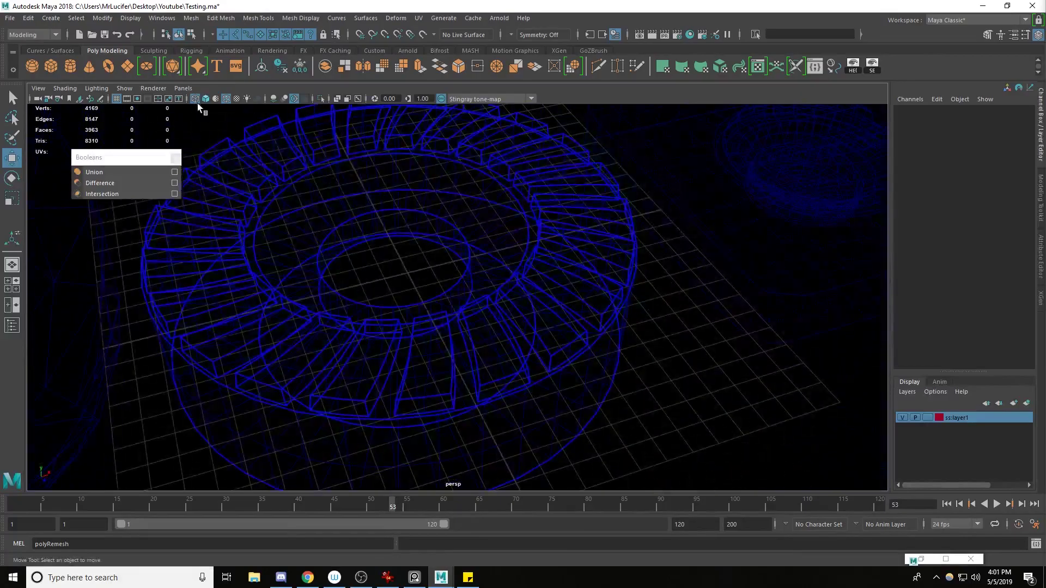
pyautogui.moveTo(120, 100)
pyautogui.keyDown('alt'); pyautogui.mouseDown()
pyautogui.moveTo(481, 278)
pyautogui.moveTo(325, 252)
pyautogui.moveTo(244, 267)
pyautogui.moveTo(401, 321)
pyautogui.moveTo(305, 337)
pyautogui.mouseUp(); pyautogui.keyUp('alt')
pyautogui.press('5')
# Step: Run polyRemesh on the unioned ring and set its Refine Threshold to 0.6
pyautogui.click(400, 320)
pyautogui.click(79, 544)
pyautogui.press('Return')
pyautogui.keyDown('alt'); pyautogui.moveTo(262, 392); pyautogui.dragTo(406, 426); pyautogui.keyUp('alt')
pyautogui.hotkey('ctrl', 'a')
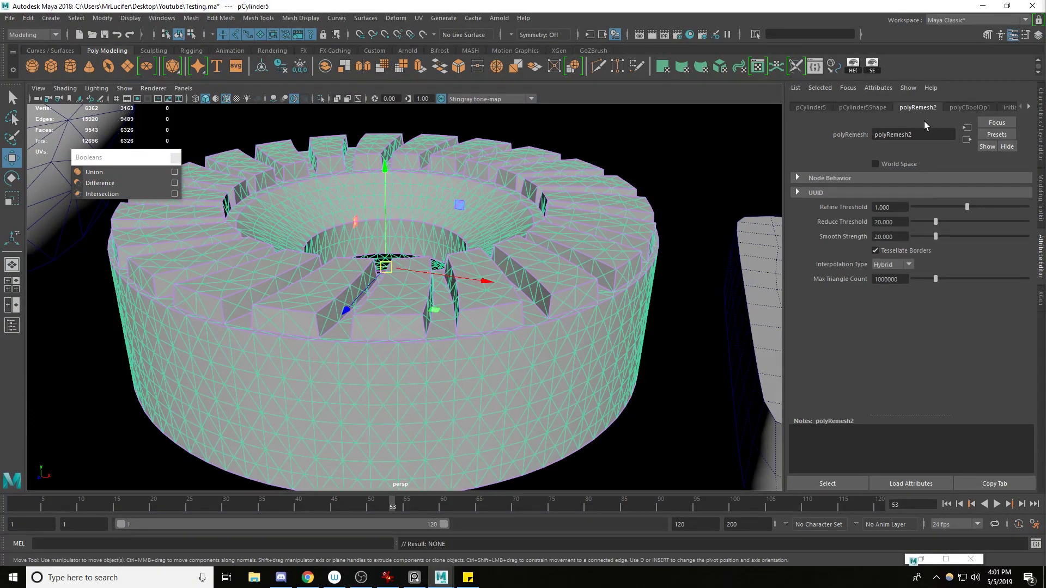
pyautogui.write('.6')
pyautogui.press('Return')
pyautogui.keyDown('alt'); pyautogui.moveTo(540, 227); pyautogui.dragTo(568, 237); pyautogui.keyUp('alt')
# Step: Delete the remeshed ring's construction history and inspect the dense triangulation around the teeth
pyautogui.hotkey('alt', 'shift', 'd')
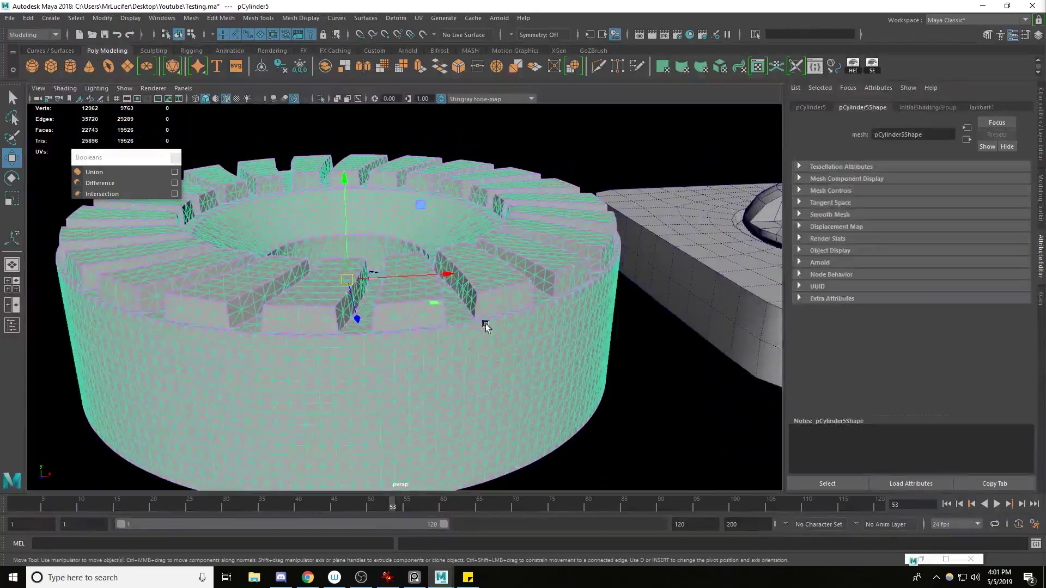
pyautogui.moveTo(378, 350)
pyautogui.keyDown('alt'); pyautogui.mouseDown()
pyautogui.moveTo(407, 325)
pyautogui.moveTo(390, 334)
pyautogui.mouseUp(); pyautogui.keyUp('alt')
pyautogui.keyDown('alt'); pyautogui.moveTo(390, 334); pyautogui.dragTo(588, 313, button='right'); pyautogui.keyUp('alt')
pyautogui.keyDown('alt'); pyautogui.moveTo(730, 261); pyautogui.dragTo(480, 272, button='right'); pyautogui.keyUp('alt')
pyautogui.keyDown('alt'); pyautogui.moveTo(479, 272); pyautogui.dragTo(518, 251, button='middle'); pyautogui.keyUp('alt')
pyautogui.keyDown('alt'); pyautogui.moveTo(415, 327); pyautogui.dragTo(482, 335, button='right'); pyautogui.keyUp('alt')
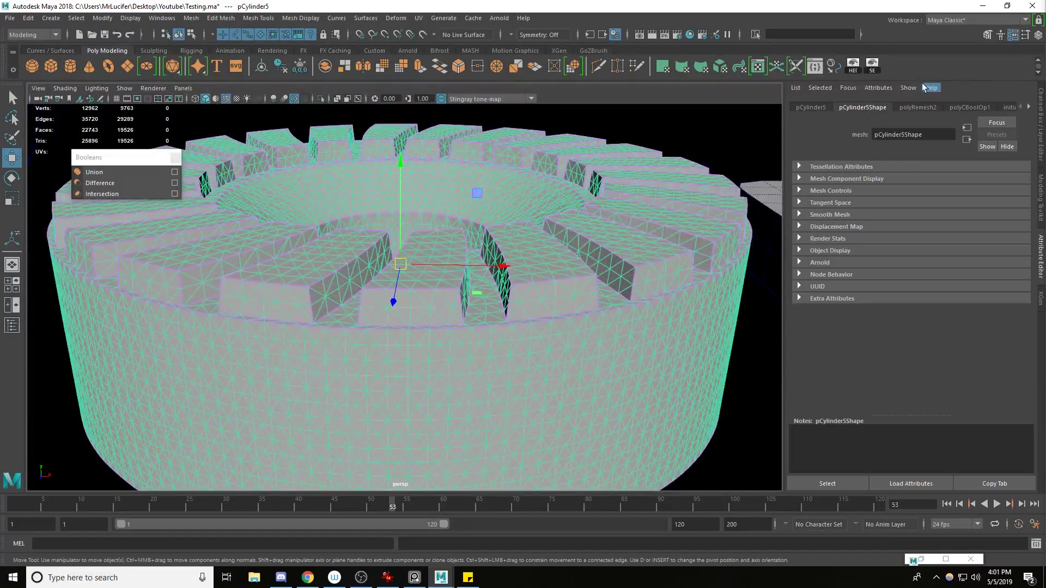
# Step: Try the Cubic and Linear interpolation types on the ring's remesh
pyautogui.click(918, 107)
pyautogui.click(892, 264)
pyautogui.click(889, 285)
pyautogui.keyDown('alt'); pyautogui.moveTo(719, 310); pyautogui.dragTo(769, 304); pyautogui.keyUp('alt')
pyautogui.click(894, 265)
pyautogui.click(889, 275)
pyautogui.keyDown('alt'); pyautogui.moveTo(616, 276); pyautogui.dragTo(659, 264); pyautogui.keyUp('alt')
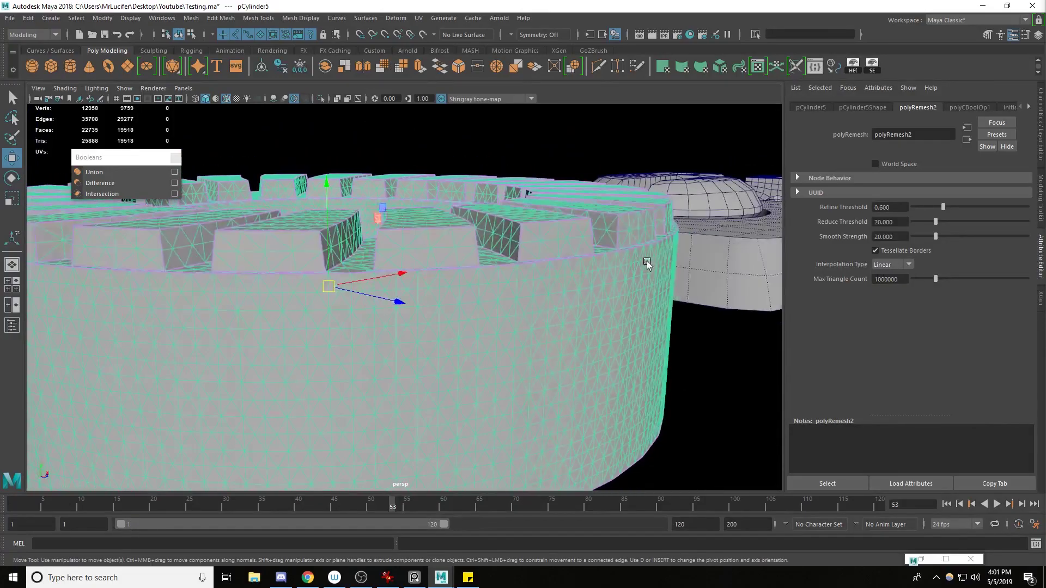
# Step: Compare the Hybrid, Cubic and Linear interpolation types up close at the ring's outer rim
pyautogui.click(885, 298)
pyautogui.keyDown('alt'); pyautogui.moveTo(722, 256); pyautogui.dragTo(687, 354); pyautogui.keyUp('alt')
pyautogui.keyDown('alt'); pyautogui.moveTo(686, 354); pyautogui.dragTo(611, 334, button='middle'); pyautogui.keyUp('alt')
pyautogui.click(883, 264)
pyautogui.click(884, 286)
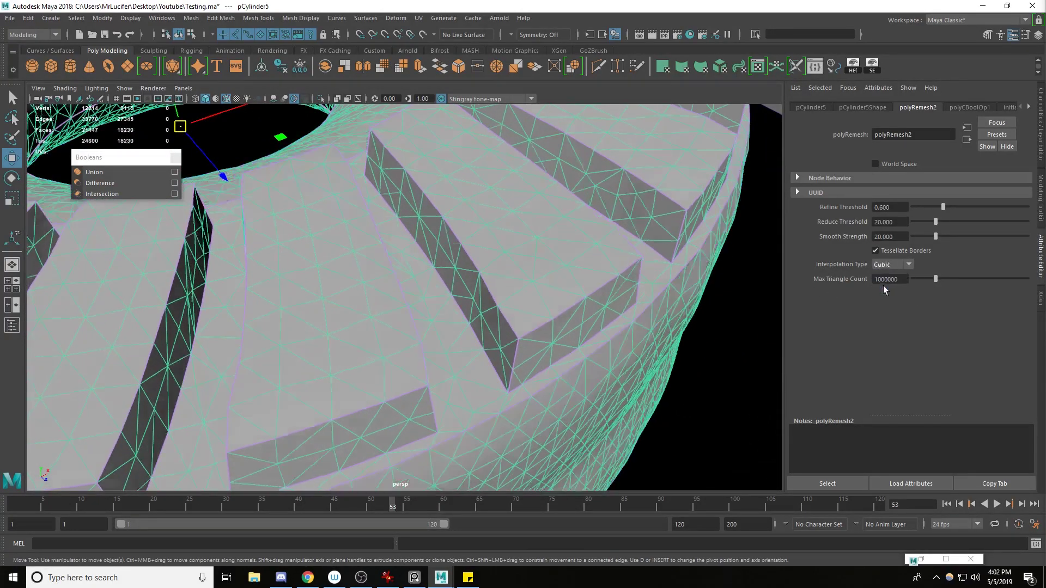
pyautogui.click(884, 265)
pyautogui.click(883, 275)
pyautogui.keyDown('alt'); pyautogui.moveTo(626, 297); pyautogui.dragTo(528, 251); pyautogui.keyUp('alt')
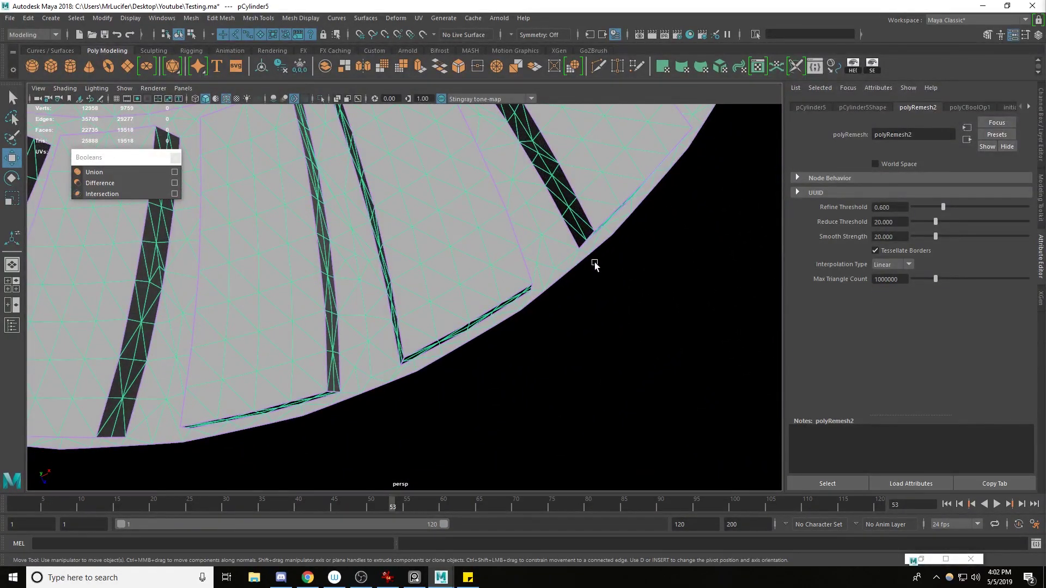
# Step: Set the remesh's Interpolation Type to Hybrid and run polyRetopo on the ring
pyautogui.click(887, 298)
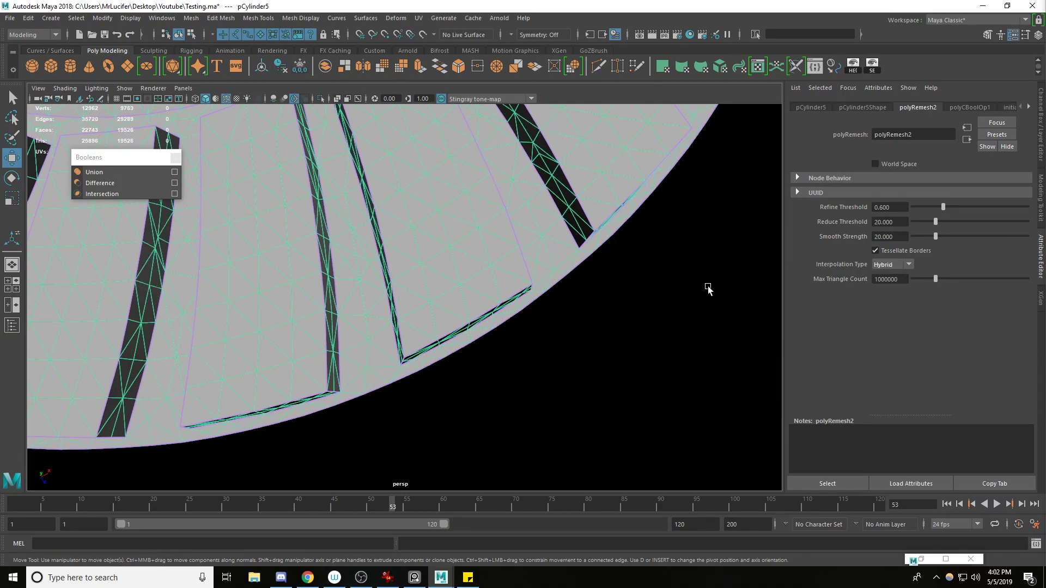
pyautogui.keyDown('alt'); pyautogui.moveTo(706, 287); pyautogui.dragTo(448, 325); pyautogui.keyUp('alt')
pyautogui.click(166, 542)
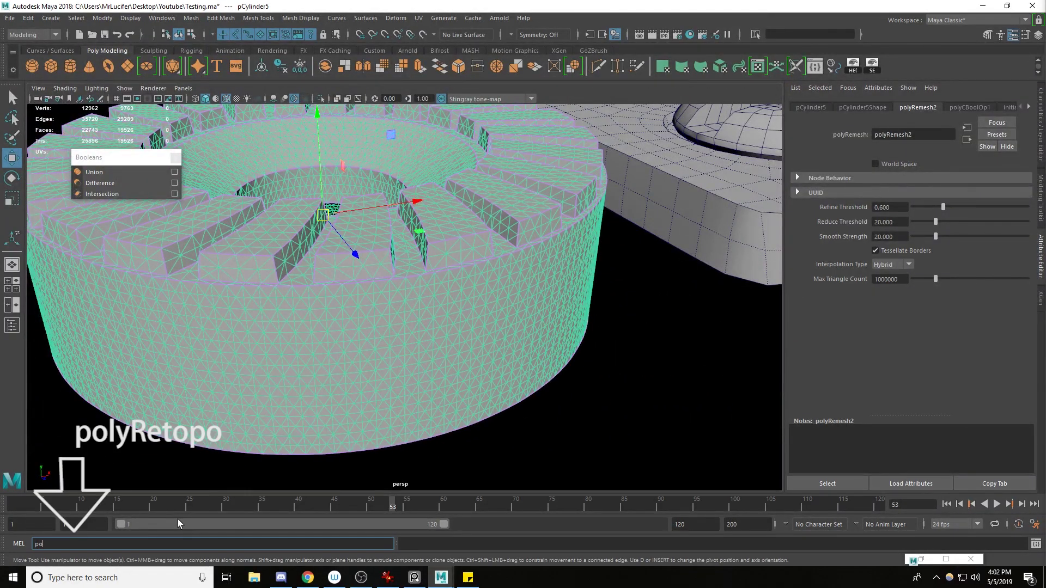
pyautogui.write('polyRetopo')
pyautogui.press('Return')
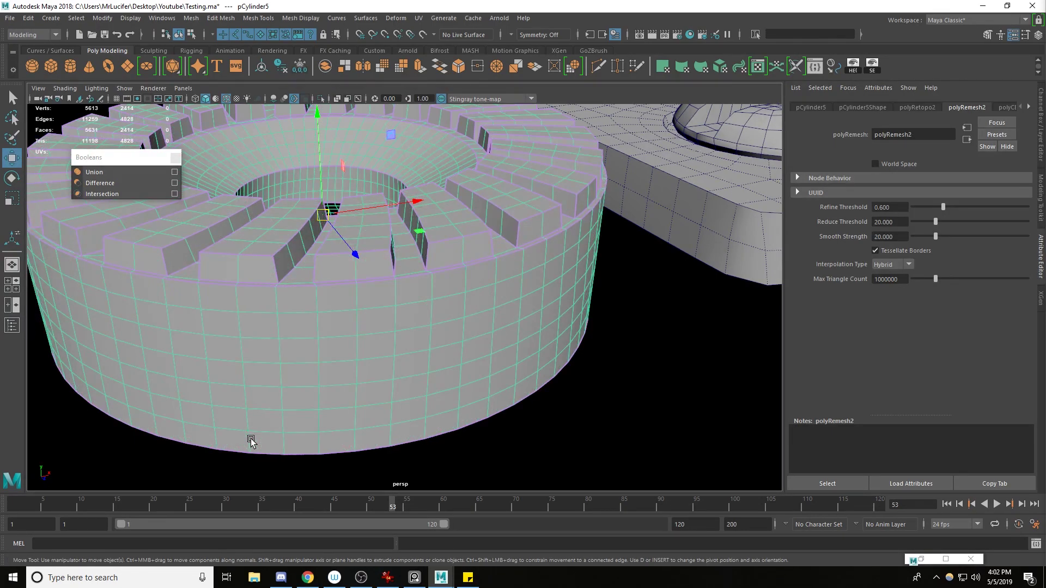
# Step: Turn on the smooth mesh preview for the retopologized ring and inspect the rounded teeth
pyautogui.keyDown('alt'); pyautogui.moveTo(326, 311); pyautogui.dragTo(371, 349); pyautogui.keyUp('alt')
pyautogui.scroll(-5, 479, 299)
pyautogui.keyDown('alt'); pyautogui.moveTo(479, 299); pyautogui.dragTo(442, 333); pyautogui.keyUp('alt')
pyautogui.click(544, 355)
pyautogui.click(443, 333)
pyautogui.press('3')
pyautogui.moveTo(494, 358)
pyautogui.keyDown('alt'); pyautogui.mouseDown()
pyautogui.moveTo(362, 327)
pyautogui.moveTo(397, 373)
pyautogui.moveTo(469, 268)
pyautogui.moveTo(436, 353)
pyautogui.moveTo(303, 322)
pyautogui.moveTo(531, 327)
pyautogui.moveTo(554, 367)
pyautogui.moveTo(595, 367)
pyautogui.moveTo(489, 336)
pyautogui.moveTo(515, 365)
pyautogui.moveTo(587, 360)
pyautogui.moveTo(570, 378)
pyautogui.moveTo(495, 348)
pyautogui.moveTo(407, 367)
pyautogui.moveTo(492, 332)
pyautogui.moveTo(493, 298)
pyautogui.moveTo(446, 358)
pyautogui.moveTo(250, 373)
pyautogui.moveTo(383, 381)
pyautogui.moveTo(460, 339)
pyautogui.moveTo(460, 381)
pyautogui.moveTo(443, 352)
pyautogui.moveTo(325, 346)
pyautogui.moveTo(430, 322)
pyautogui.moveTo(427, 304)
pyautogui.moveTo(398, 362)
pyautogui.moveTo(418, 383)
pyautogui.moveTo(469, 387)
pyautogui.moveTo(433, 338)
pyautogui.moveTo(527, 339)
pyautogui.moveTo(428, 361)
pyautogui.moveTo(500, 350)
pyautogui.mouseUp(); pyautogui.keyUp('alt')
pyautogui.hotkey('ctrl', 'z')
pyautogui.click(250, 374)
pyautogui.click(460, 339)
pyautogui.scroll(-5, 430, 322)
pyautogui.click(418, 383)
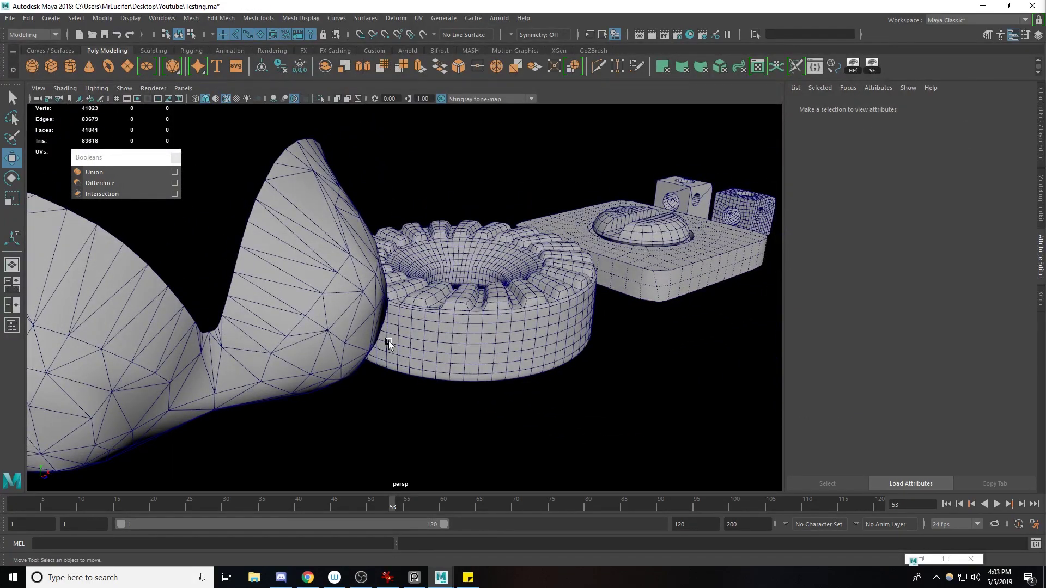
pyautogui.click(455, 363)
# Step: Close the floating Booleans command window
pyautogui.keyDown('alt'); pyautogui.moveTo(339, 355); pyautogui.dragTo(535, 383); pyautogui.keyUp('alt')
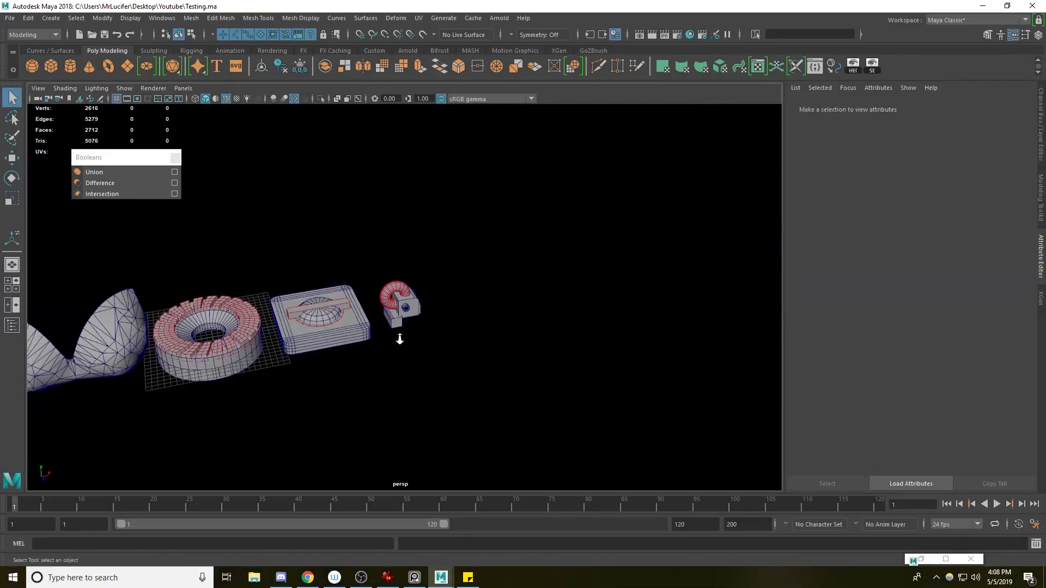
pyautogui.scroll(5, 397, 334)
pyautogui.click(175, 158)
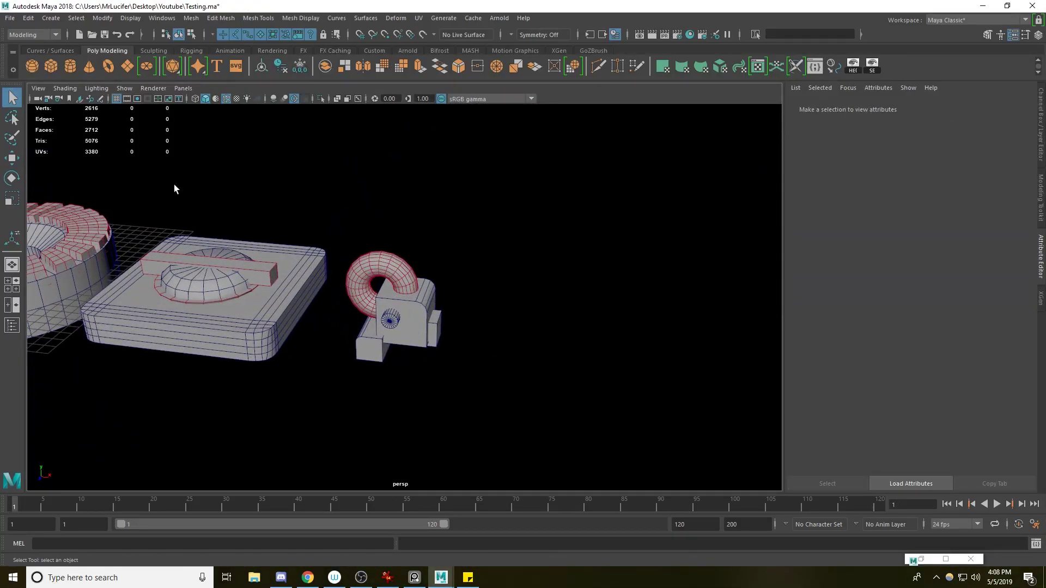
# Step: Open the Script Editor as a smaller floating window over the viewport and clear its history
pyautogui.click(1036, 543)
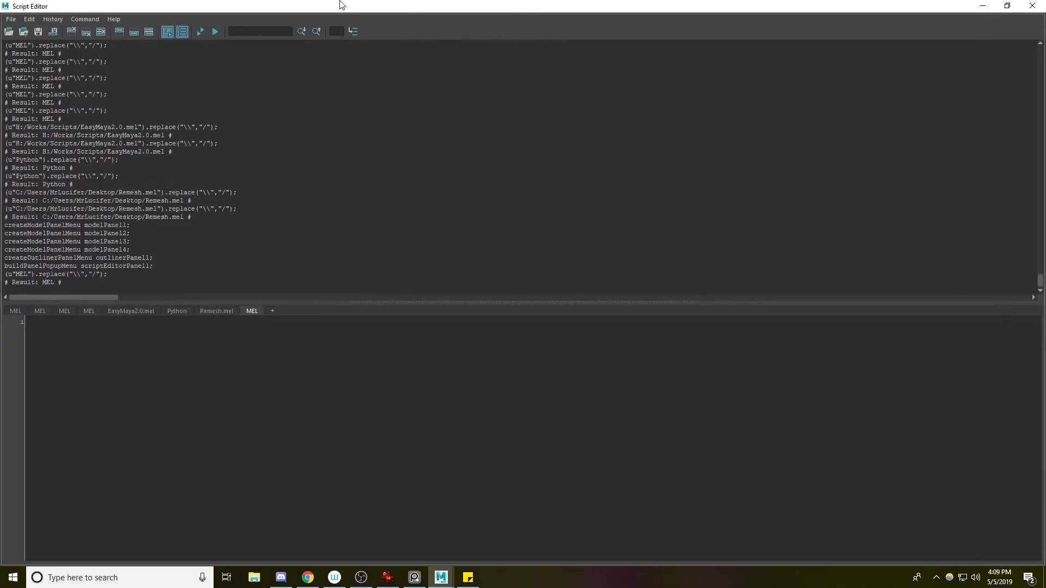
pyautogui.doubleClick(28, 8)
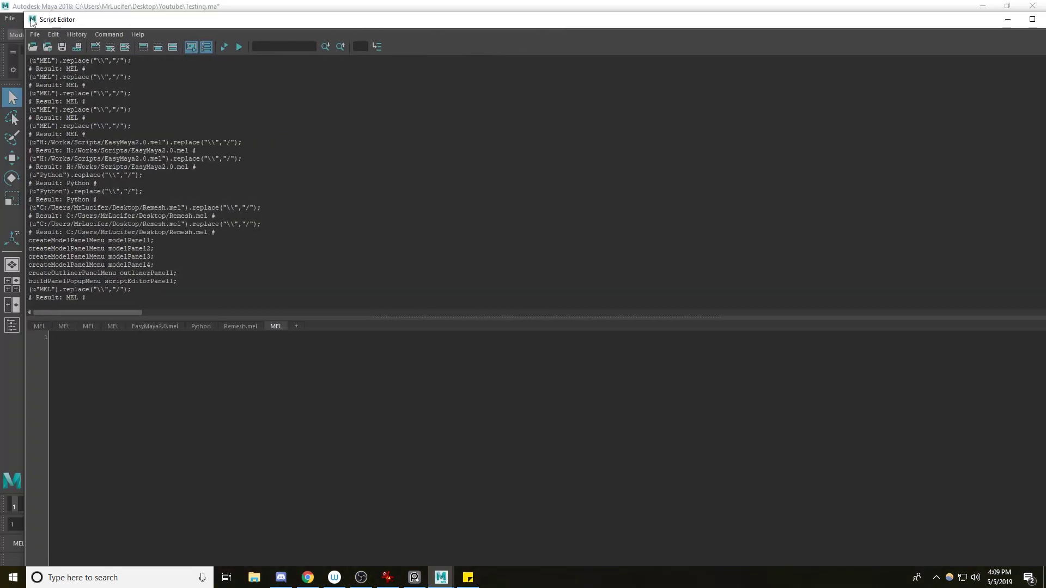
pyautogui.moveTo(23, 10); pyautogui.dragTo(352, 143)
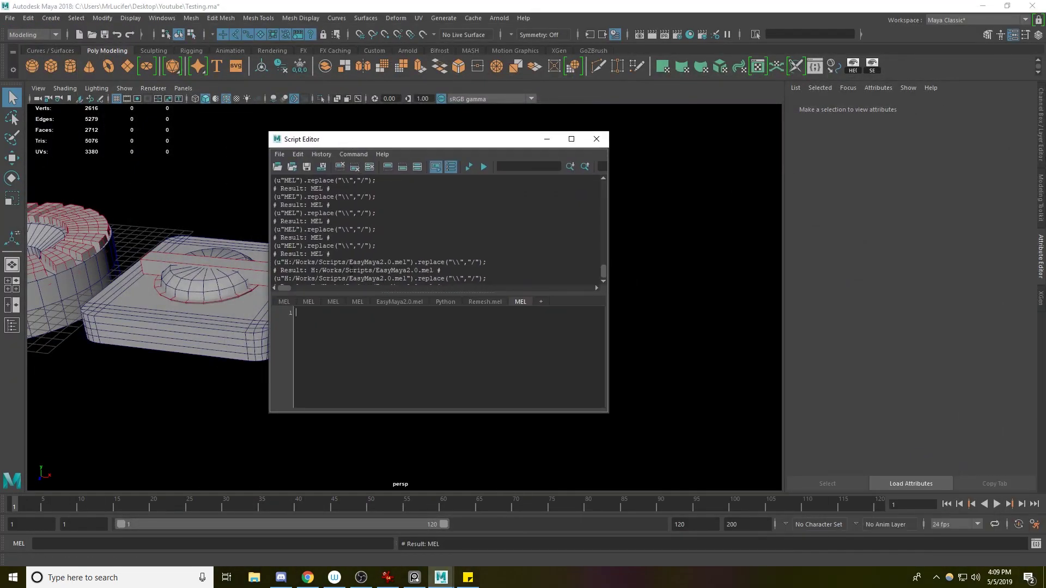
pyautogui.click(340, 170)
# Step: Load the Remesh.mel script from the Desktop folder into the Script Editor
pyautogui.click(279, 155)
pyautogui.click(292, 174)
pyautogui.click(332, 122)
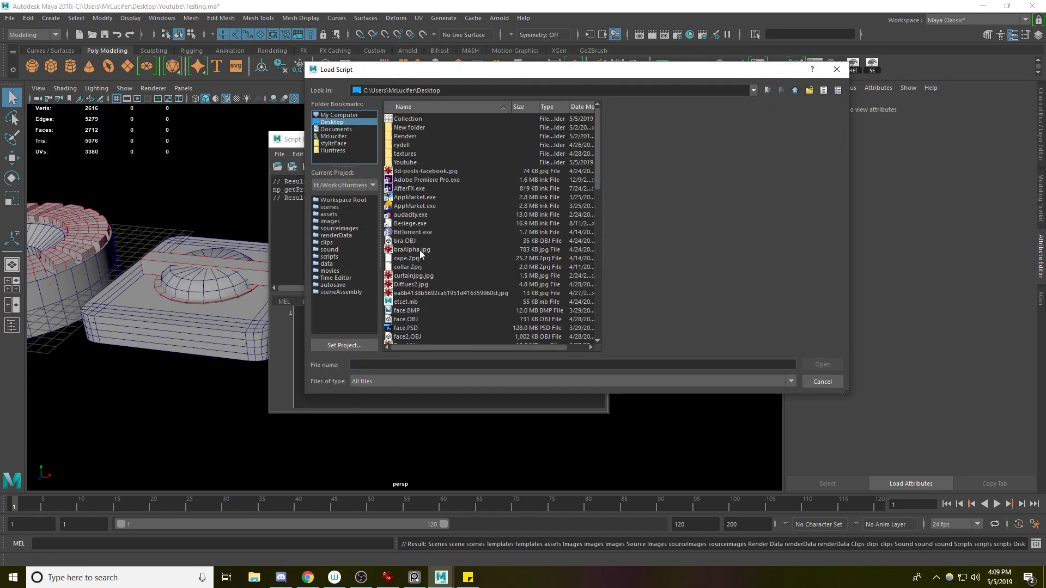
pyautogui.scroll(-5, 420, 260)
pyautogui.scroll(-5, 411, 229)
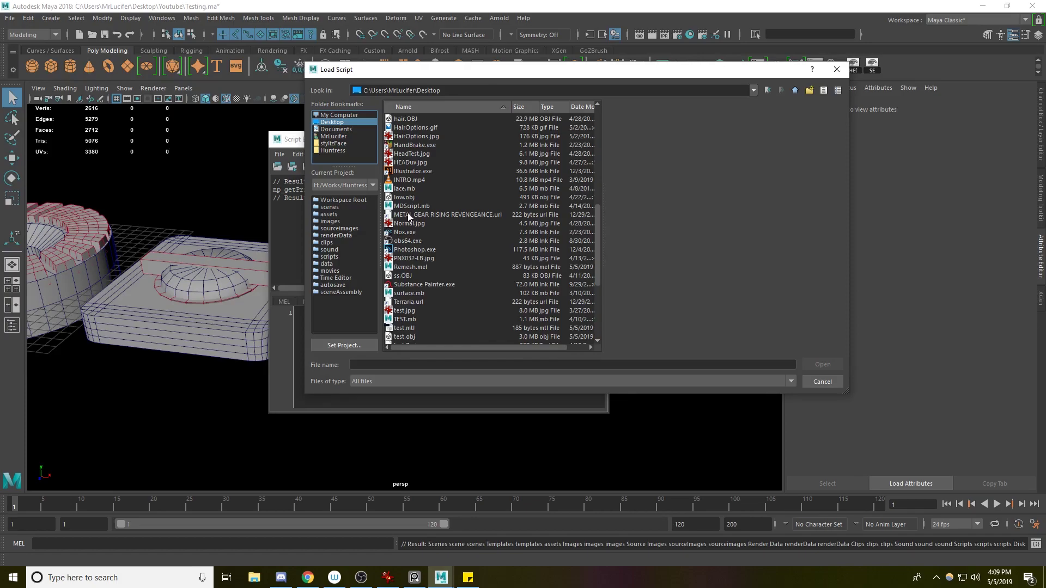
pyautogui.scroll(-2, 411, 243)
pyautogui.click(414, 299)
pyautogui.press('r')
pyautogui.press('r')
pyautogui.press('r')
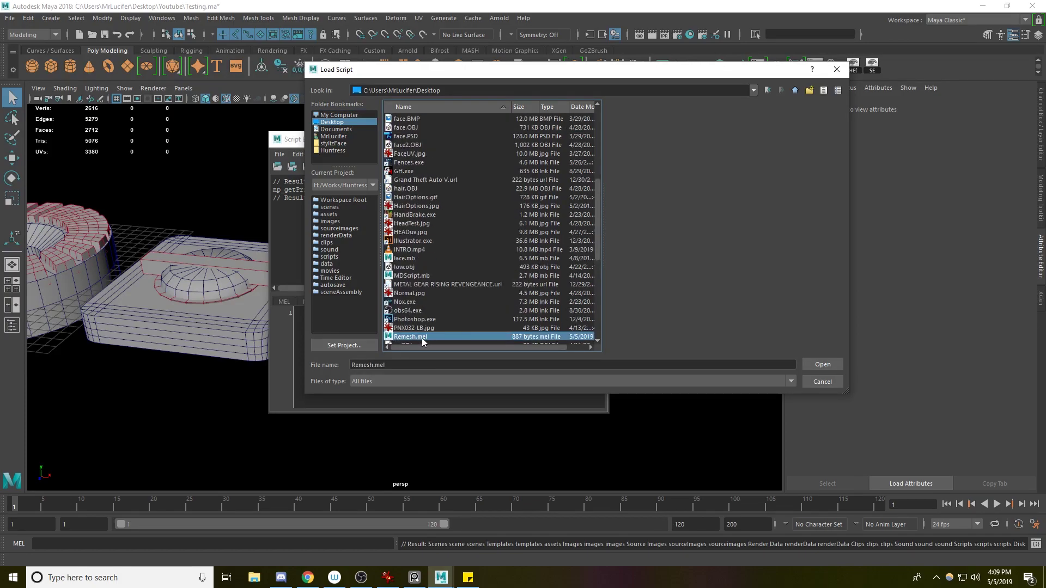
pyautogui.doubleClick(422, 336)
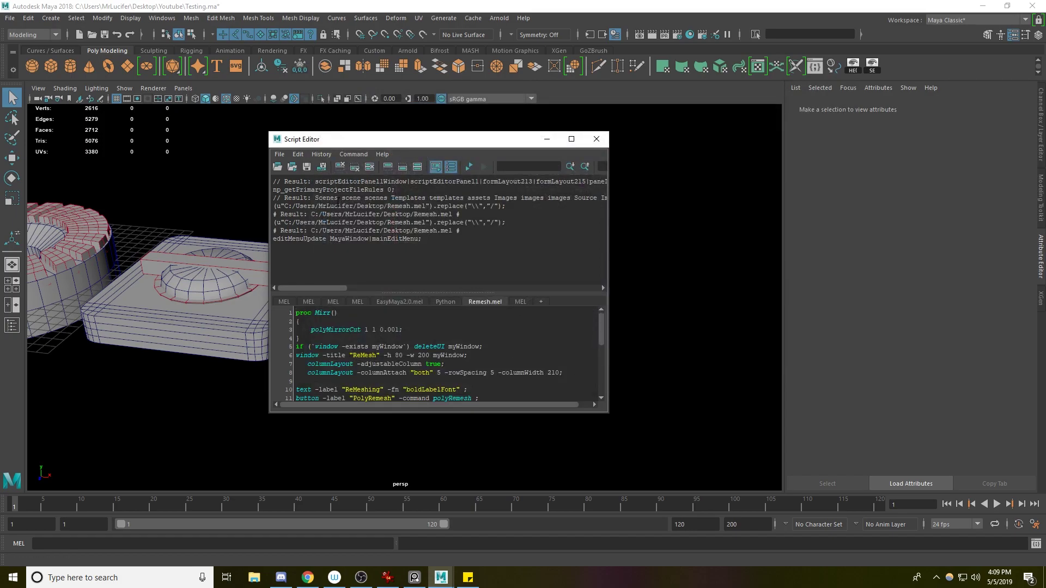
# Step: Save the loaded script to the Poly Modeling shelf under the name REM and close the Script Editor
pyautogui.click(322, 168)
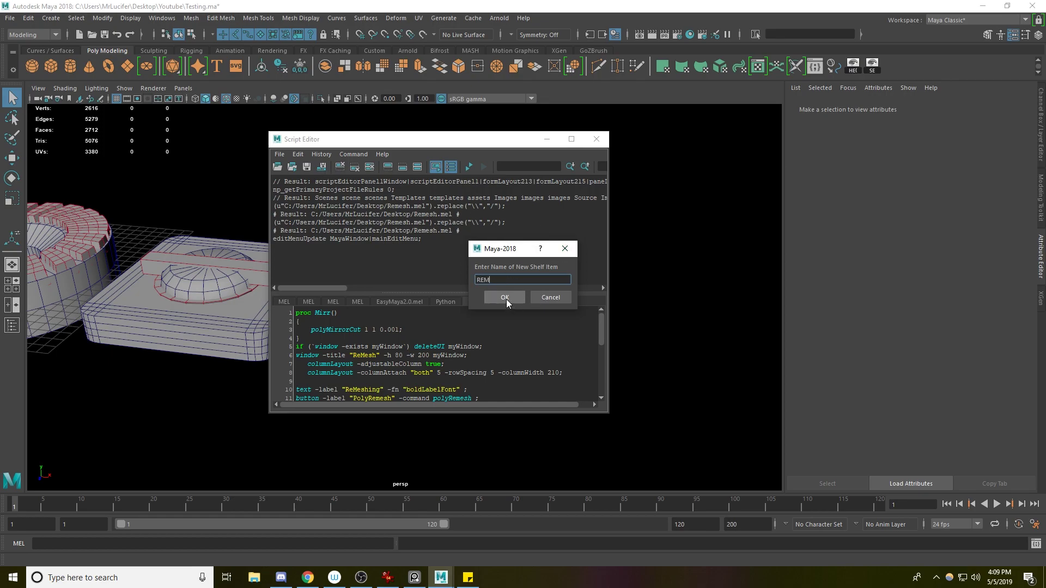
pyautogui.click(505, 298)
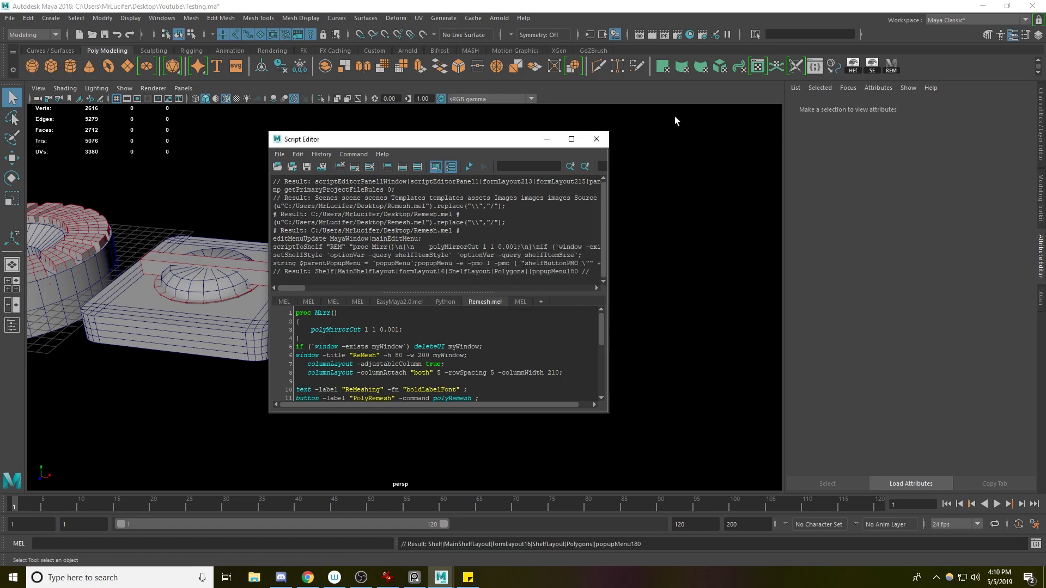
pyautogui.click(597, 139)
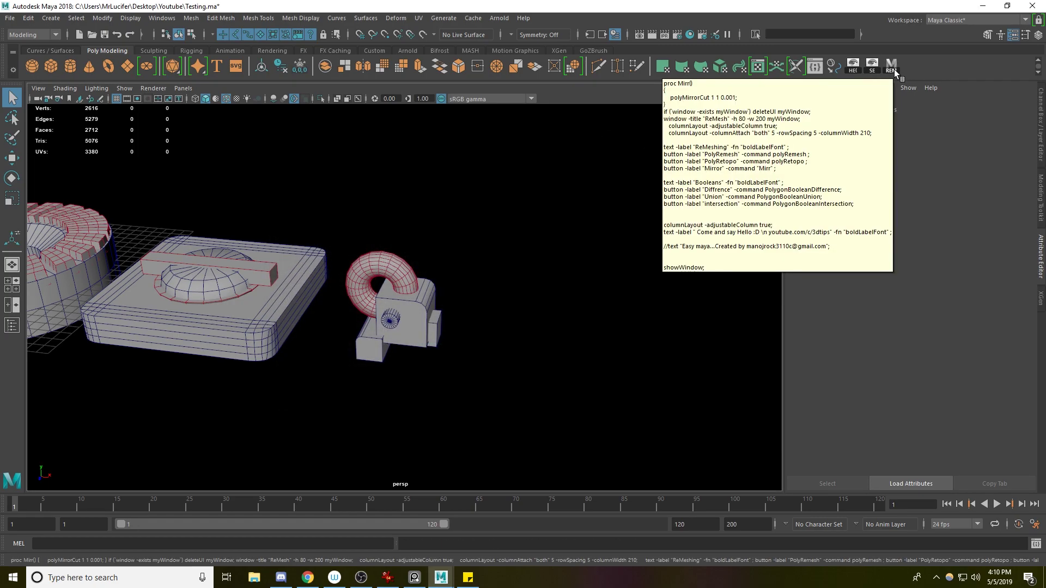
# Step: Save the Maya preferences and all shelves so the new REM script is kept
pyautogui.click(10, 18)
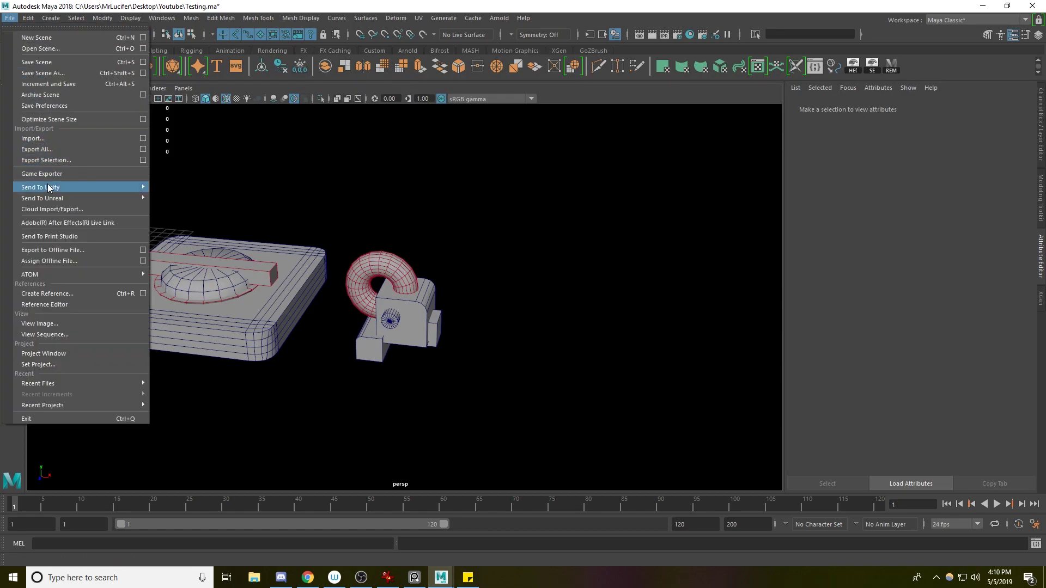
pyautogui.click(60, 110)
pyautogui.click(13, 73)
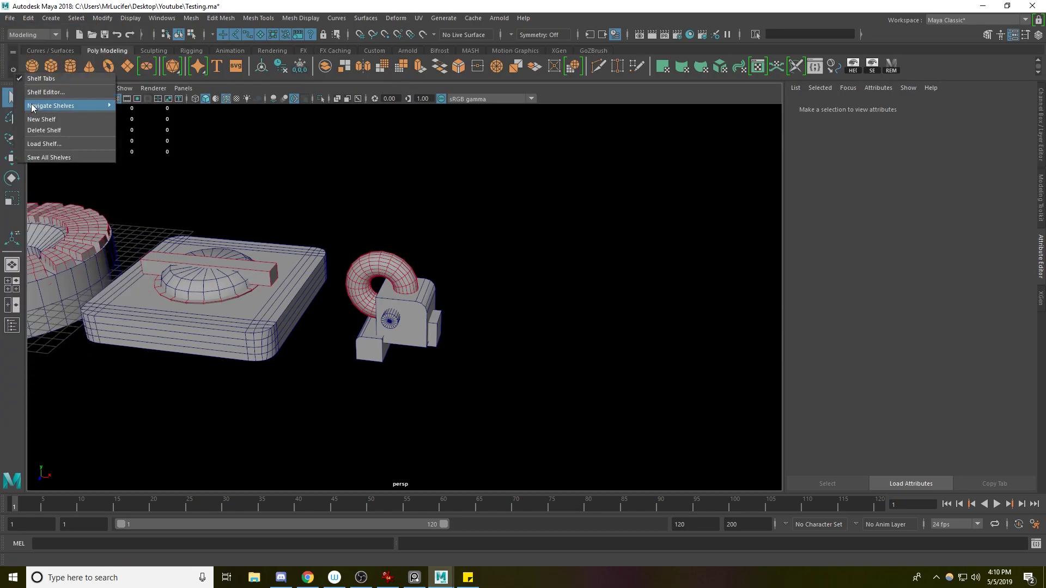
pyautogui.click(54, 158)
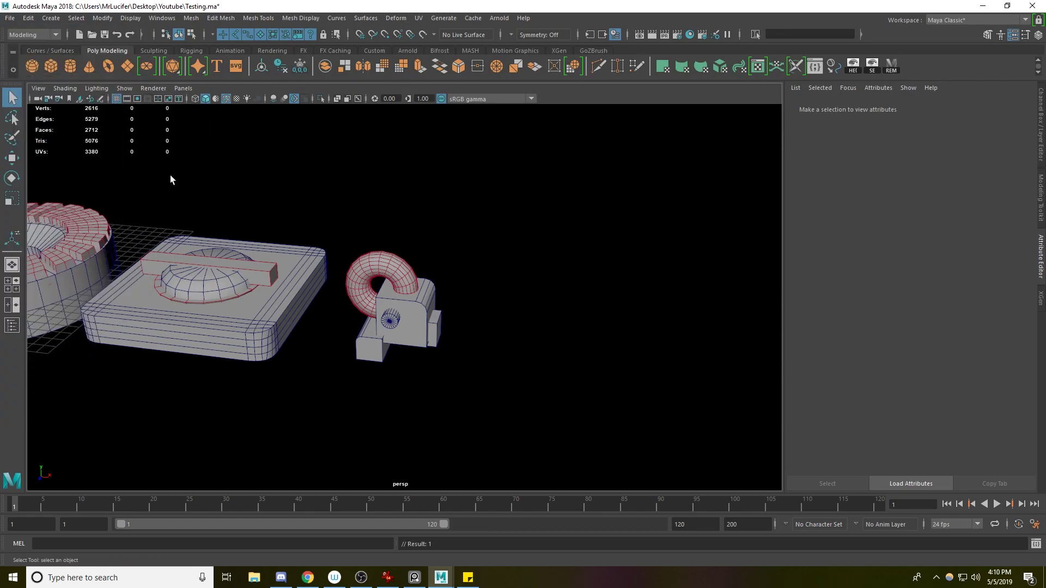
# Step: Launch the REM script and place its ReMesh window over the viewport beside the models
pyautogui.click(888, 62)
pyautogui.moveTo(502, 153); pyautogui.dragTo(289, 126)
# Step: Subtract the torus from the rounded block with a Boolean operation
pyautogui.keyDown('alt'); pyautogui.moveTo(449, 290); pyautogui.dragTo(638, 315, button='middle'); pyautogui.keyUp('alt')
pyautogui.keyDown('alt'); pyautogui.moveTo(638, 316); pyautogui.dragTo(681, 322); pyautogui.keyUp('alt')
pyautogui.scroll(4, 654, 321)
pyautogui.keyDown('alt'); pyautogui.moveTo(654, 321); pyautogui.dragTo(529, 338, button='middle'); pyautogui.keyUp('alt')
pyautogui.scroll(4, 585, 341)
pyautogui.keyDown('alt'); pyautogui.moveTo(529, 338); pyautogui.dragTo(519, 322); pyautogui.keyUp('alt')
pyautogui.scroll(3, 518, 322)
pyautogui.keyDown('alt'); pyautogui.moveTo(518, 322); pyautogui.dragTo(498, 294, button='middle'); pyautogui.keyUp('alt')
pyautogui.click(513, 326)
pyautogui.keyDown('shift'); pyautogui.click(501, 286); pyautogui.keyUp('shift')
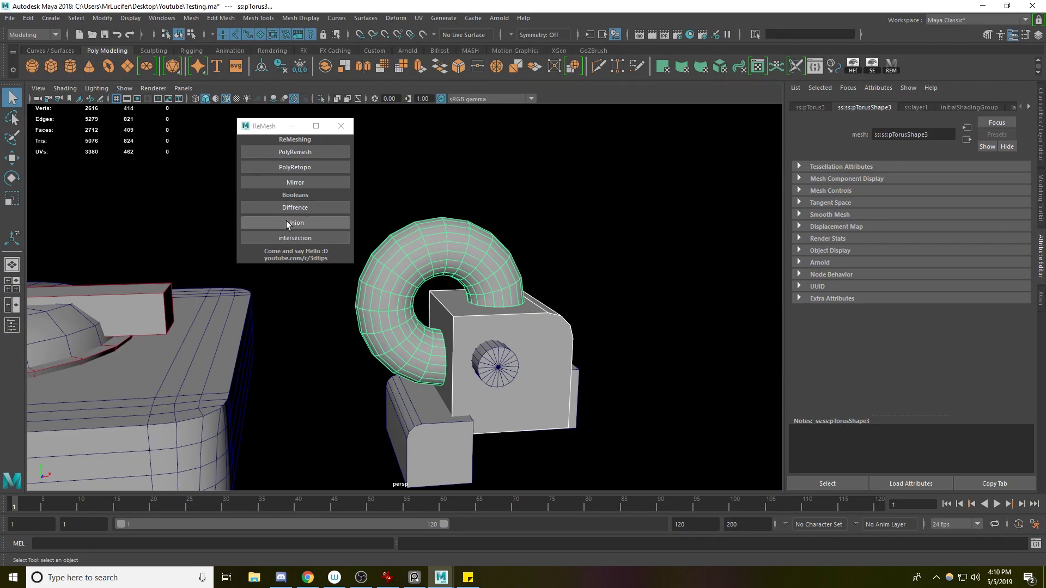
pyautogui.click(295, 222)
# Step: Subtract the cylinder and side blocks from the rounded block with a Boolean Difference
pyautogui.keyDown('alt'); pyautogui.moveTo(479, 284); pyautogui.dragTo(515, 302); pyautogui.keyUp('alt')
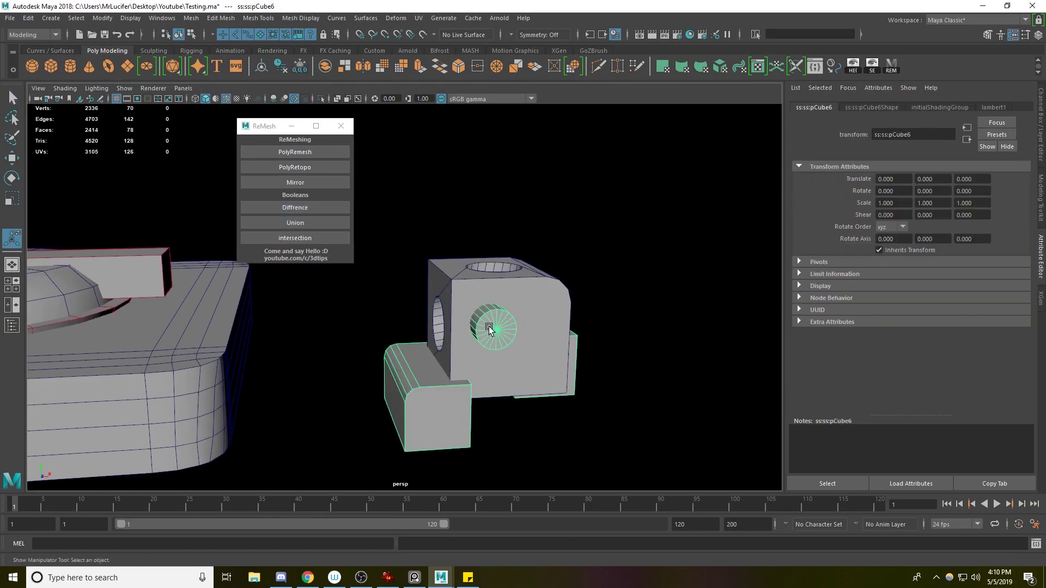
pyautogui.keyDown('shift'); pyautogui.click(529, 299); pyautogui.keyUp('shift')
pyautogui.click(296, 208)
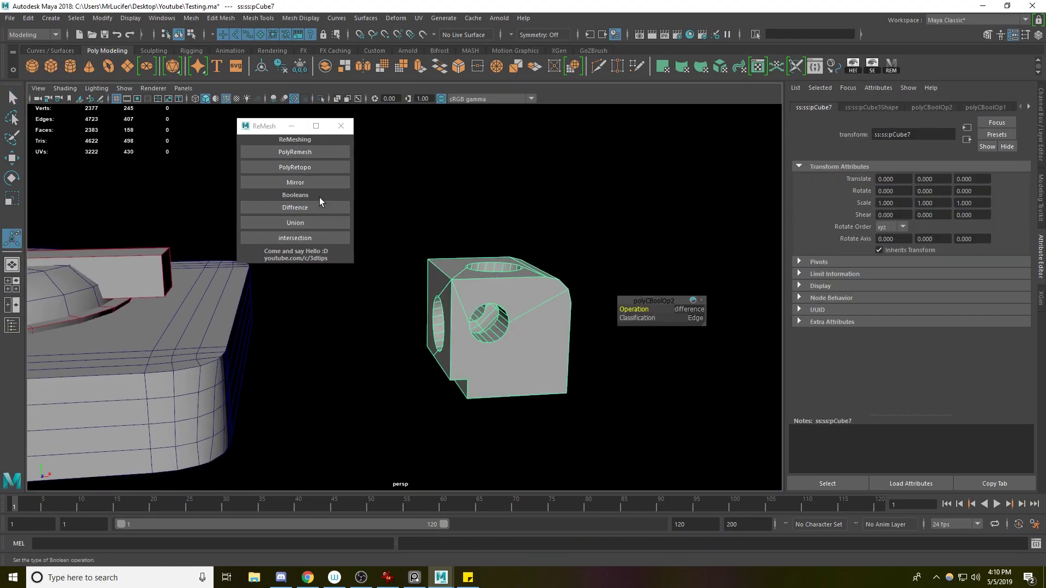
# Step: Run PolyRemesh on the drilled block and enter .7 in its polyRemesh attributes
pyautogui.click(300, 153)
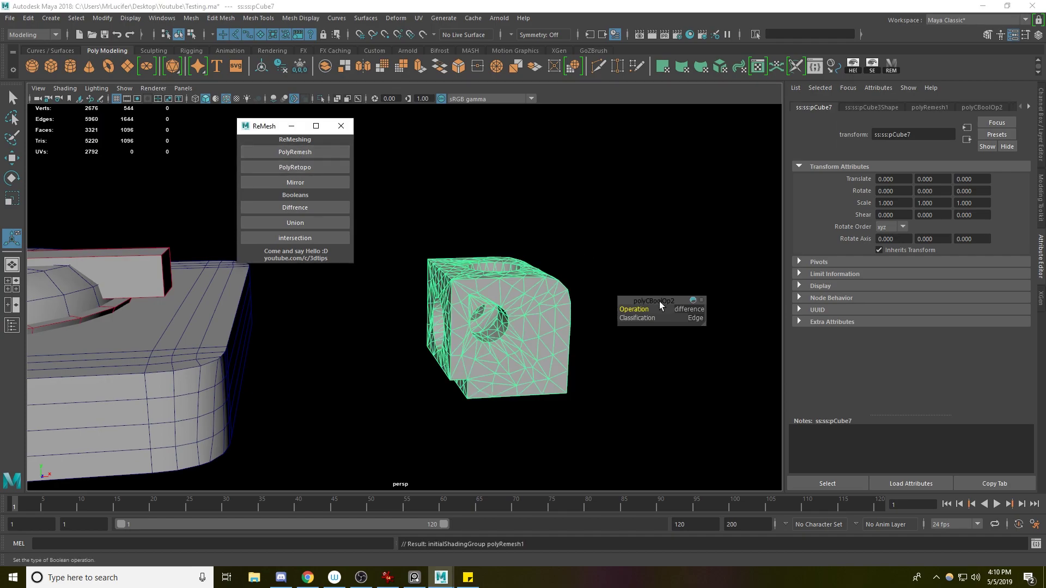
pyautogui.click(940, 108)
pyautogui.write('.7')
pyautogui.press('Return')
pyautogui.keyDown('alt'); pyautogui.moveTo(458, 253); pyautogui.dragTo(453, 236); pyautogui.keyUp('alt')
# Step: Run PolyRetopo on the drilled block and set its Target Face Count to 700
pyautogui.click(310, 167)
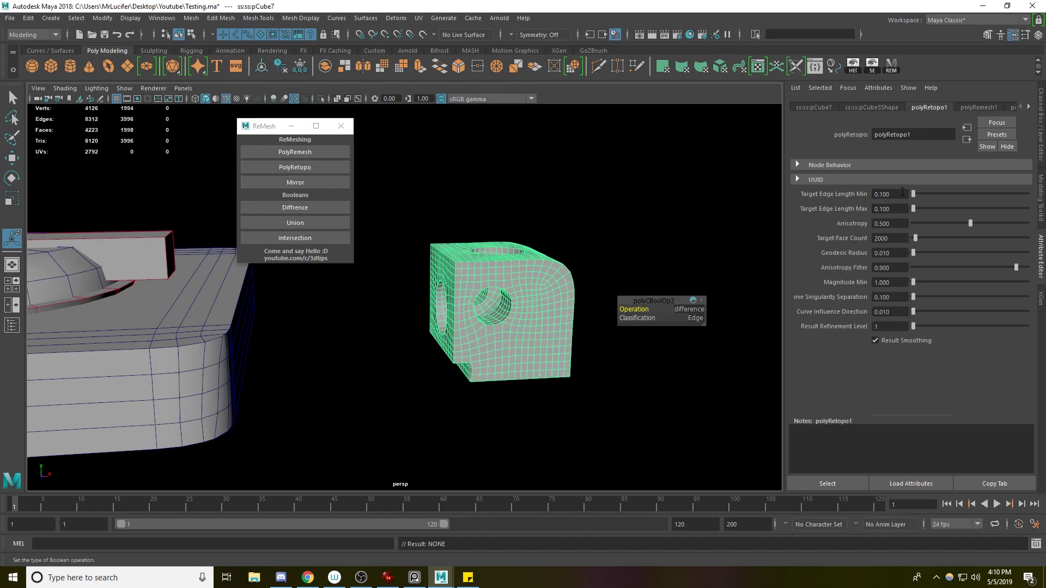
pyautogui.doubleClick(891, 238)
pyautogui.write('4')
pyautogui.press('BackSpace')
pyautogui.write('700')
pyautogui.press('Return')
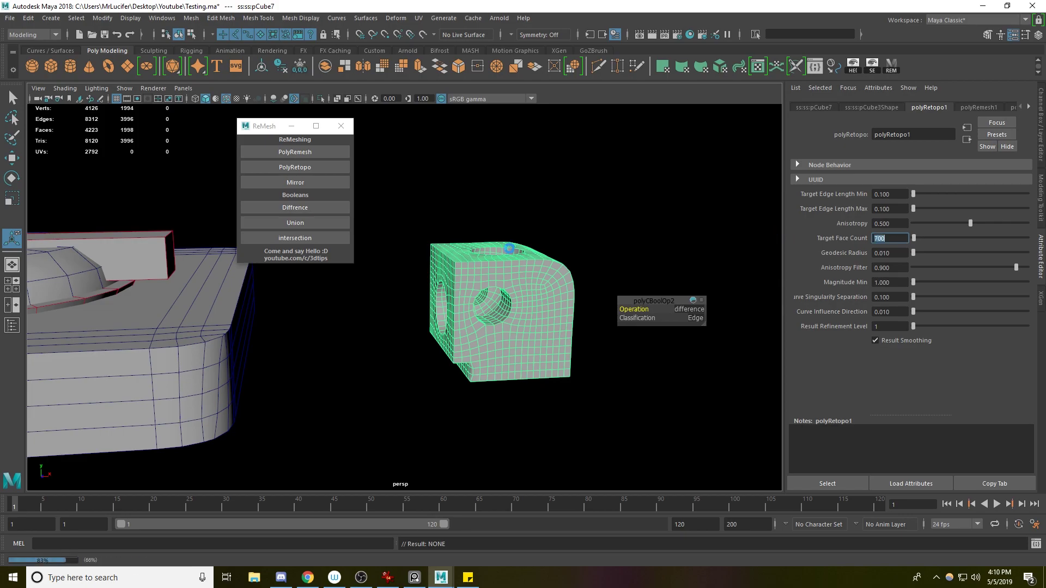
# Step: Cut a slot across the dome on the rounded plate by subtracting the rectangular bar with a Boolean Difference
pyautogui.keyDown('alt'); pyautogui.moveTo(504, 249); pyautogui.dragTo(504, 310); pyautogui.keyUp('alt')
pyautogui.keyDown('alt'); pyautogui.moveTo(504, 311); pyautogui.dragTo(482, 311, button='right'); pyautogui.keyUp('alt')
pyautogui.keyDown('alt'); pyautogui.moveTo(483, 311); pyautogui.dragTo(563, 303); pyautogui.keyUp('alt')
pyautogui.keyDown('alt'); pyautogui.moveTo(563, 303); pyautogui.dragTo(603, 302, button='middle'); pyautogui.keyUp('alt')
pyautogui.click(532, 277)
pyautogui.keyDown('shift'); pyautogui.click(499, 283); pyautogui.keyUp('shift')
pyautogui.keyDown('shift'); pyautogui.click(467, 263); pyautogui.keyUp('shift')
pyautogui.keyDown('shift'); pyautogui.click(458, 258); pyautogui.keyUp('shift')
pyautogui.click(295, 208)
# Step: Run PolyRemesh and PolyRetopo on the slotted dome
pyautogui.keyDown('alt'); pyautogui.moveTo(450, 282); pyautogui.dragTo(482, 309); pyautogui.keyUp('alt')
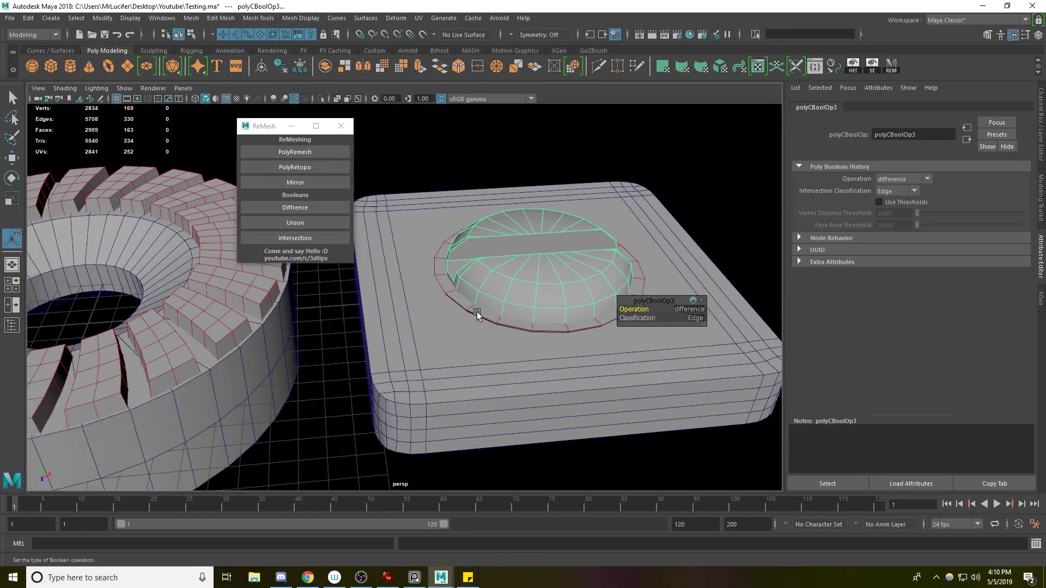
pyautogui.click(293, 153)
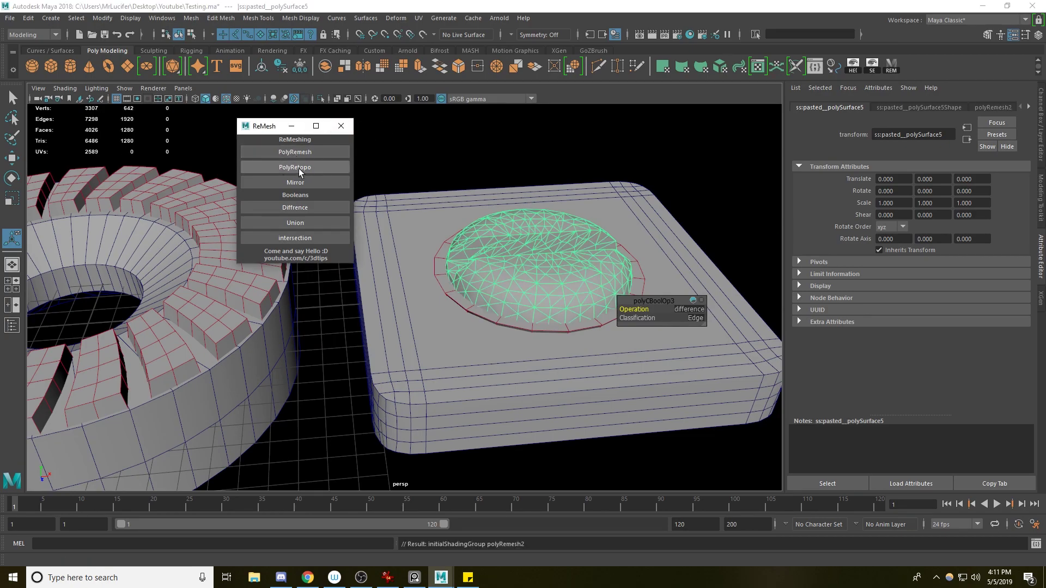
pyautogui.click(297, 167)
# Step: Subtract the round cutter around the dome from the rounded plate and isolate the plate
pyautogui.click(457, 306)
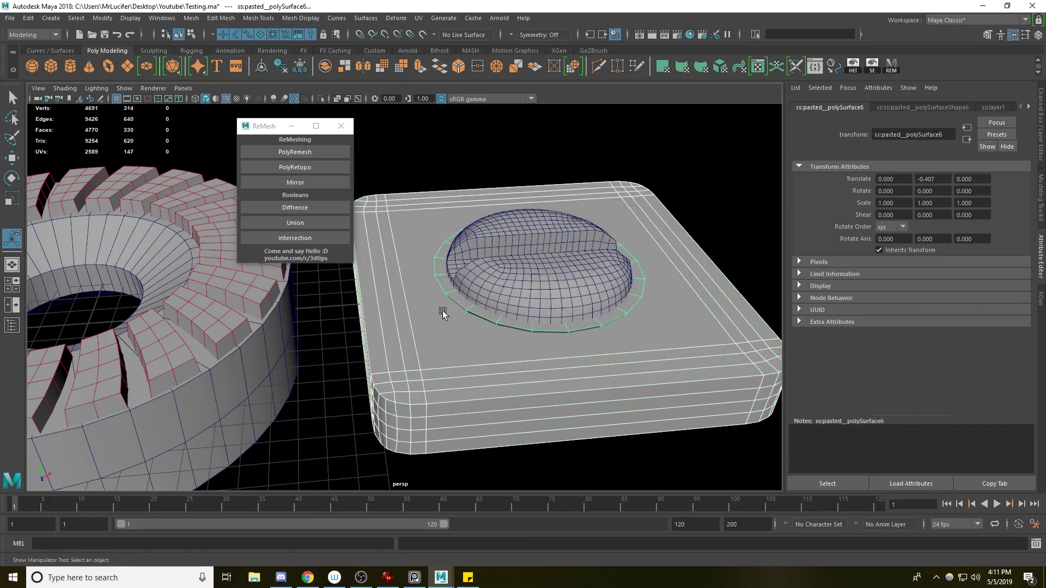
pyautogui.click(307, 207)
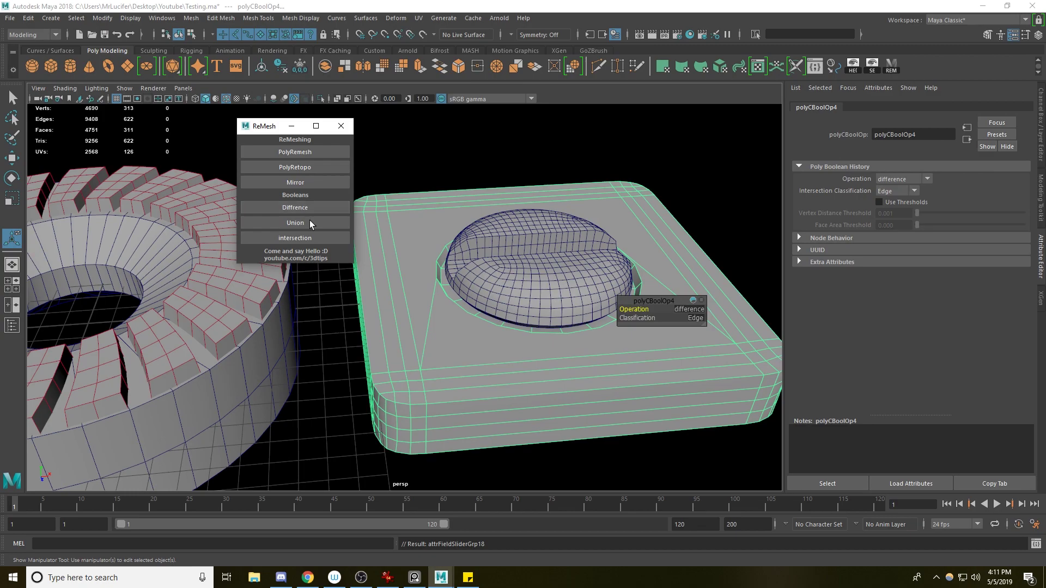
pyautogui.click(320, 98)
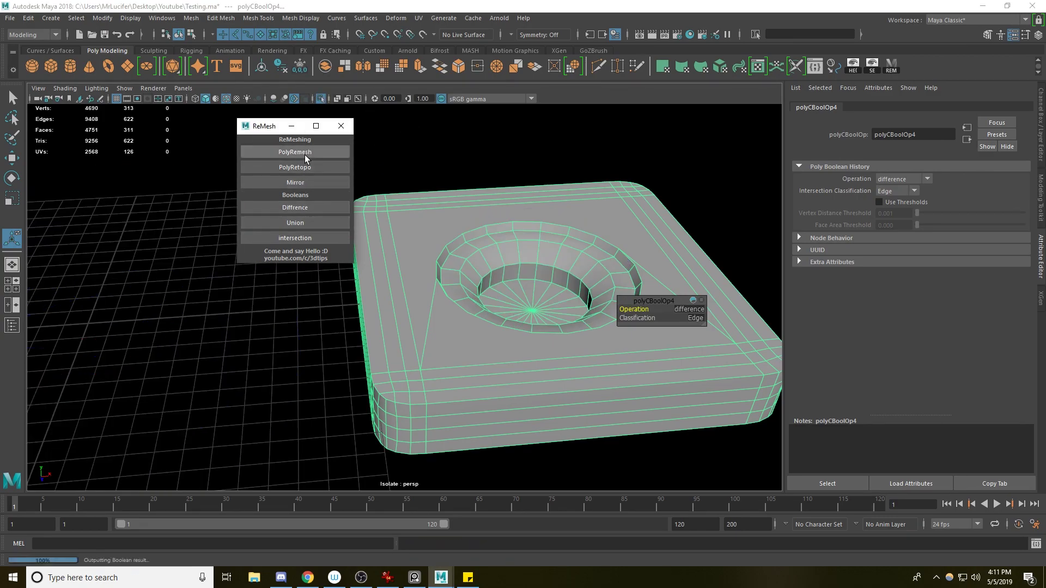
# Step: Run PolyRemesh and PolyRetopo on the isolated plate, and show the other objects again
pyautogui.click(295, 153)
pyautogui.click(297, 168)
pyautogui.click(372, 190)
pyautogui.click(297, 167)
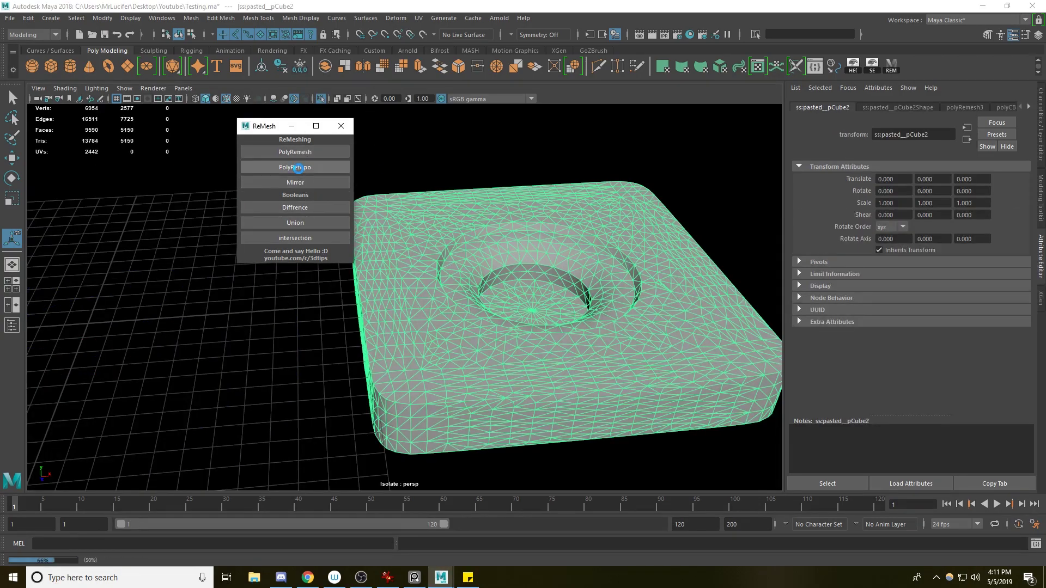
pyautogui.click(369, 143)
pyautogui.click(320, 98)
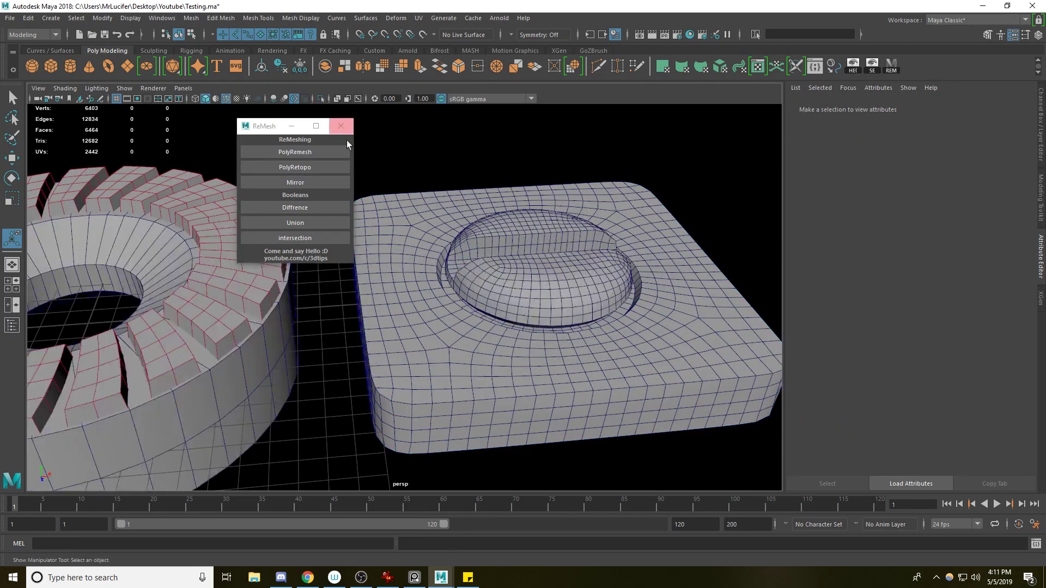
# Step: Merge the teeth and the cylindrical ring into one mesh with a Boolean Union
pyautogui.keyDown('alt'); pyautogui.moveTo(327, 292); pyautogui.dragTo(561, 284, button='middle'); pyautogui.keyUp('alt')
pyautogui.scroll(-2, 562, 285)
pyautogui.click(561, 283)
pyautogui.keyDown('alt'); pyautogui.moveTo(462, 341); pyautogui.dragTo(418, 383); pyautogui.keyUp('alt')
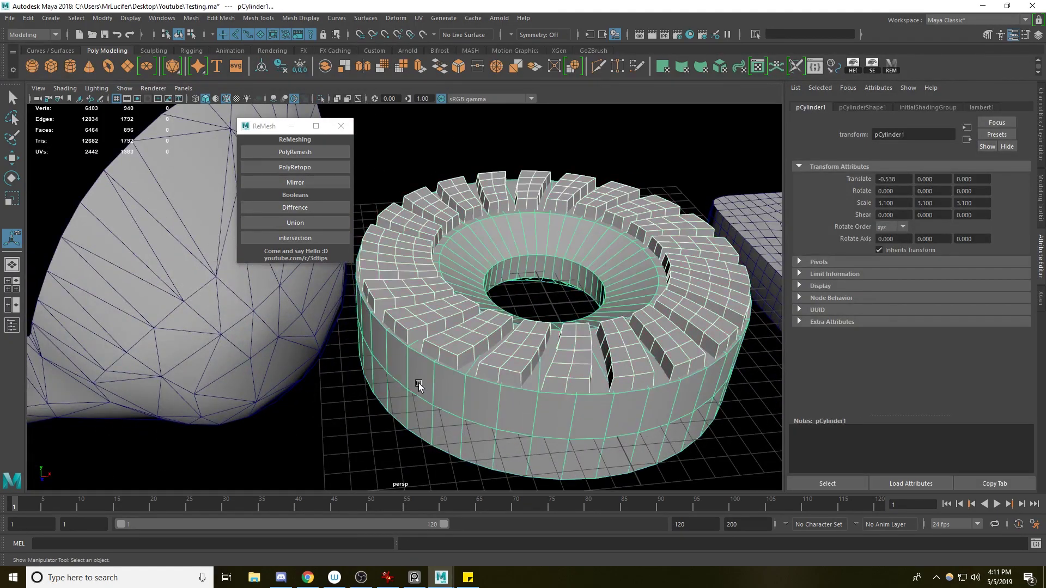
pyautogui.click(300, 225)
# Step: Run PolyRemesh and PolyRetopo on the merged toothed ring
pyautogui.click(305, 154)
pyautogui.click(308, 169)
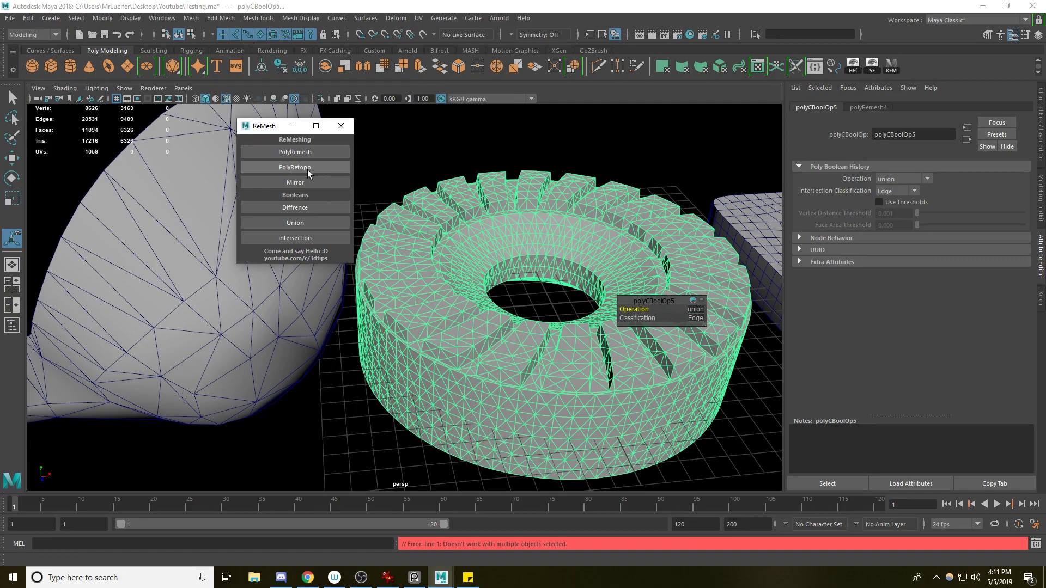
pyautogui.click(306, 169)
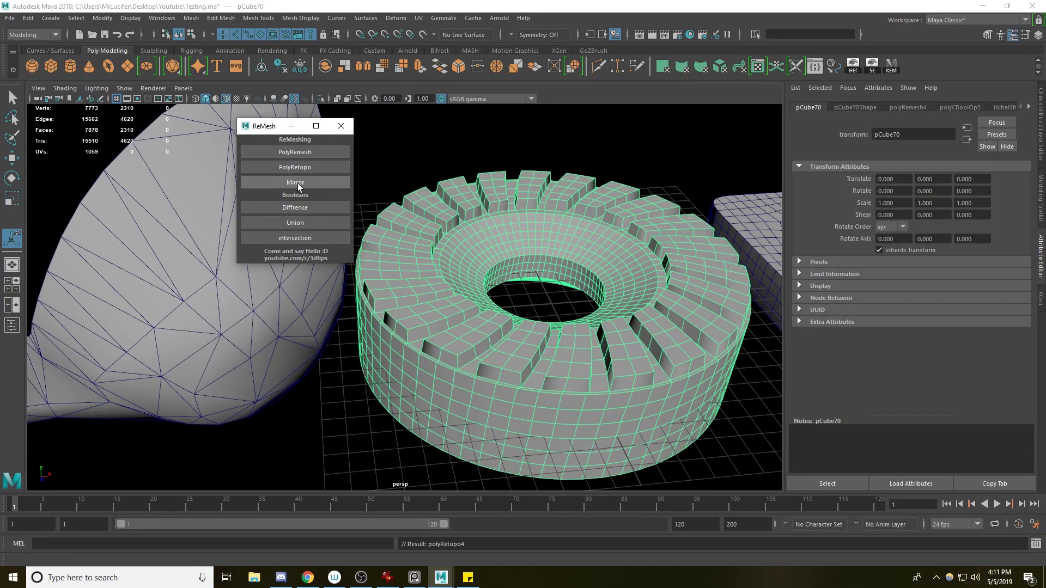
# Step: Run PolyRemesh and PolyRetopo on the triangulated bra mesh beside the toothed ring
pyautogui.scroll(-4, 294, 283)
pyautogui.keyDown('alt'); pyautogui.moveTo(239, 289); pyautogui.dragTo(621, 299, button='middle'); pyautogui.keyUp('alt')
pyautogui.scroll(-3, 459, 283)
pyautogui.click(459, 283)
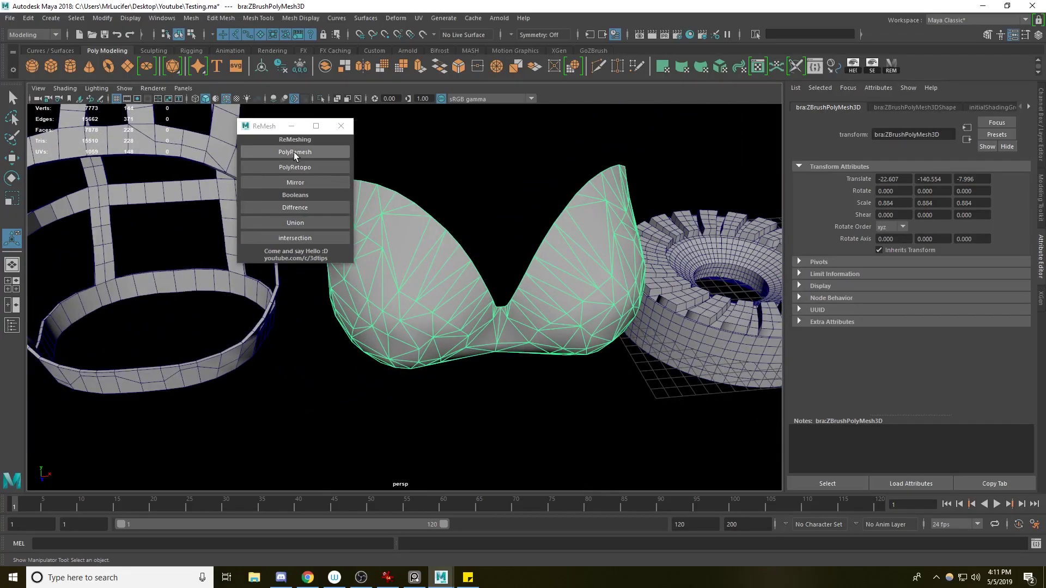
pyautogui.click(301, 167)
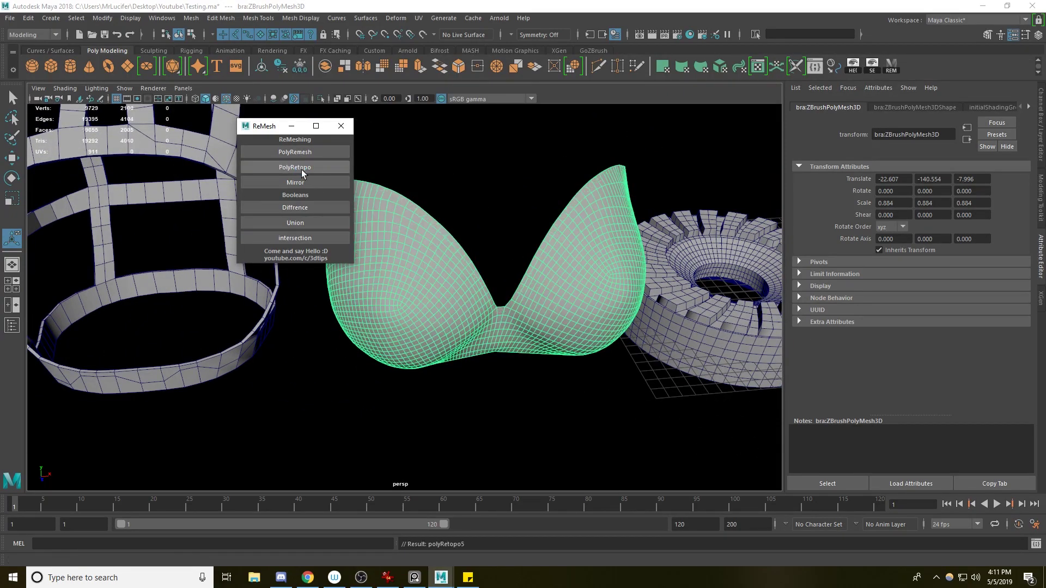
# Step: Run PolyRemesh and PolyRetopo on the strap harness mesh next to the bra
pyautogui.keyDown('alt'); pyautogui.moveTo(355, 289); pyautogui.dragTo(719, 309, button='middle'); pyautogui.keyUp('alt')
pyautogui.click(492, 187)
pyautogui.click(315, 148)
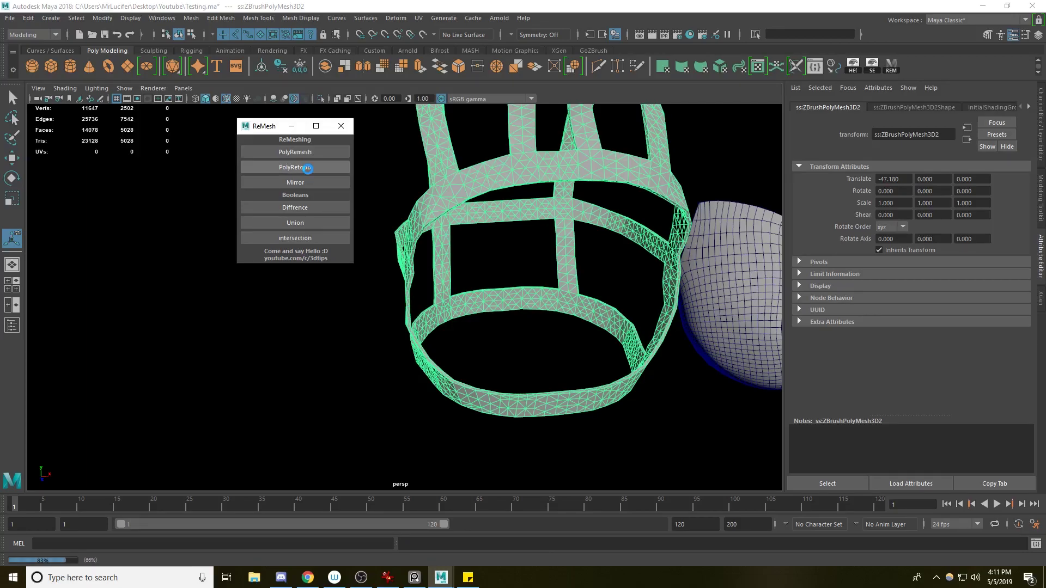
# Step: Mirror the slotted dome set in the rounded plate across its mirror plane
pyautogui.scroll(-5, 500, 243)
pyautogui.keyDown('alt'); pyautogui.moveTo(500, 243); pyautogui.dragTo(495, 266); pyautogui.keyUp('alt')
pyautogui.scroll(-3, 519, 273)
pyautogui.scroll(-3, 490, 275)
pyautogui.scroll(4, 409, 313)
pyautogui.click(499, 264)
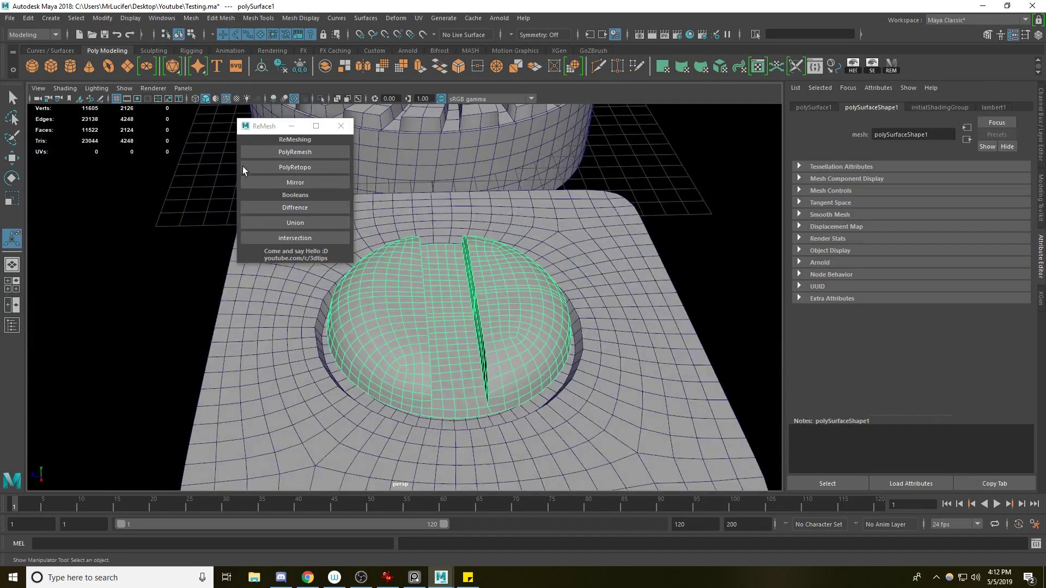
pyautogui.click(295, 182)
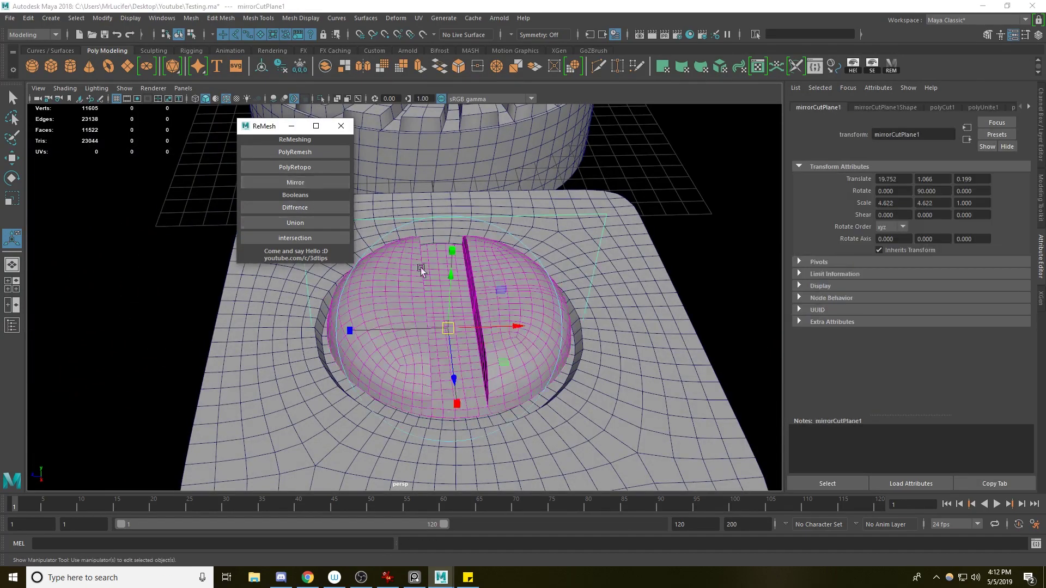
pyautogui.press('e')
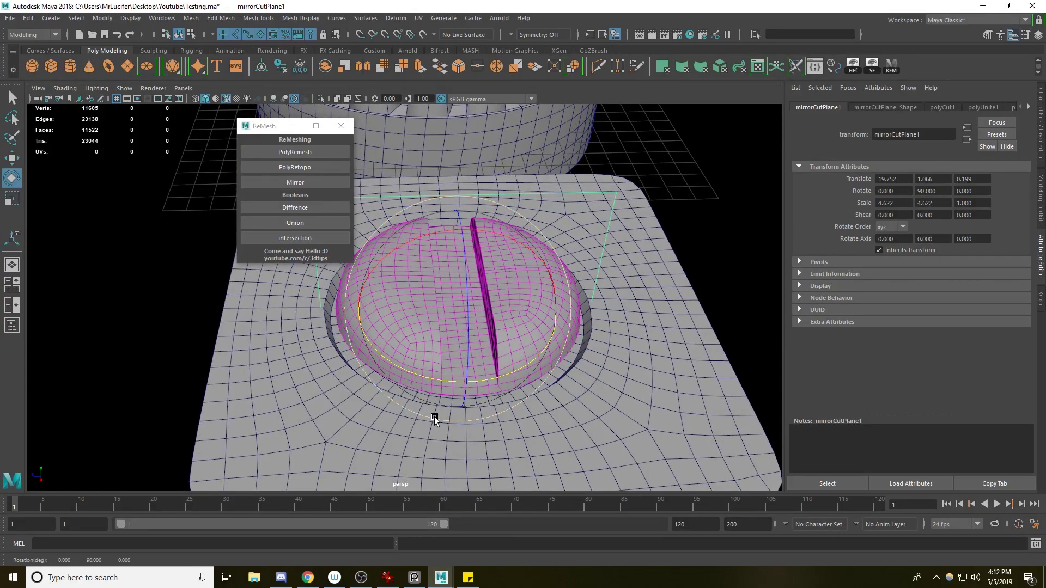
pyautogui.moveTo(435, 418); pyautogui.dragTo(591, 347)
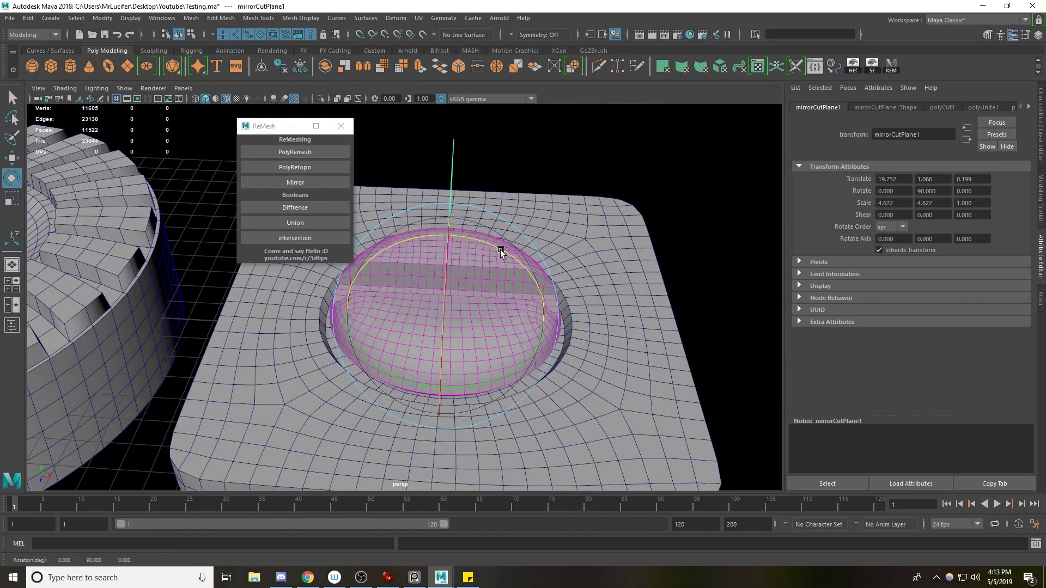
pyautogui.keyDown('alt'); pyautogui.moveTo(500, 249); pyautogui.dragTo(479, 314); pyautogui.keyUp('alt')
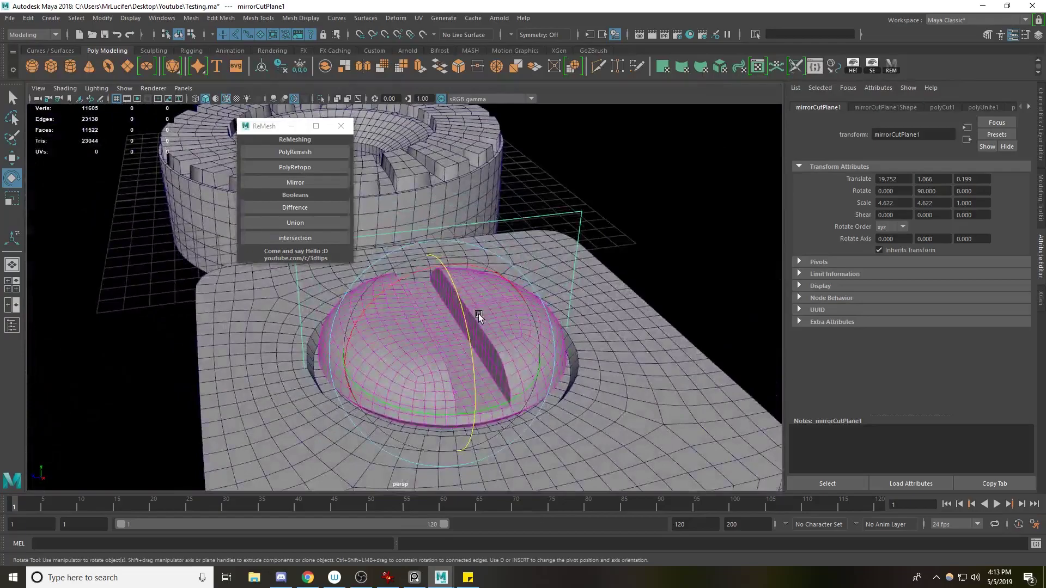
pyautogui.click(313, 185)
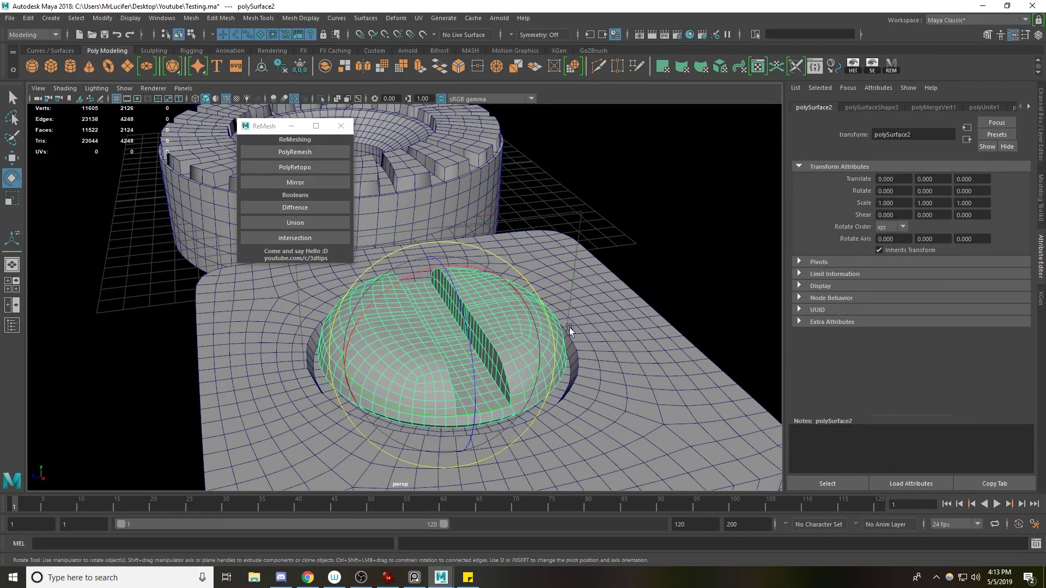
pyautogui.keyDown('alt'); pyautogui.moveTo(570, 323); pyautogui.dragTo(594, 234); pyautogui.keyUp('alt')
pyautogui.click(557, 242)
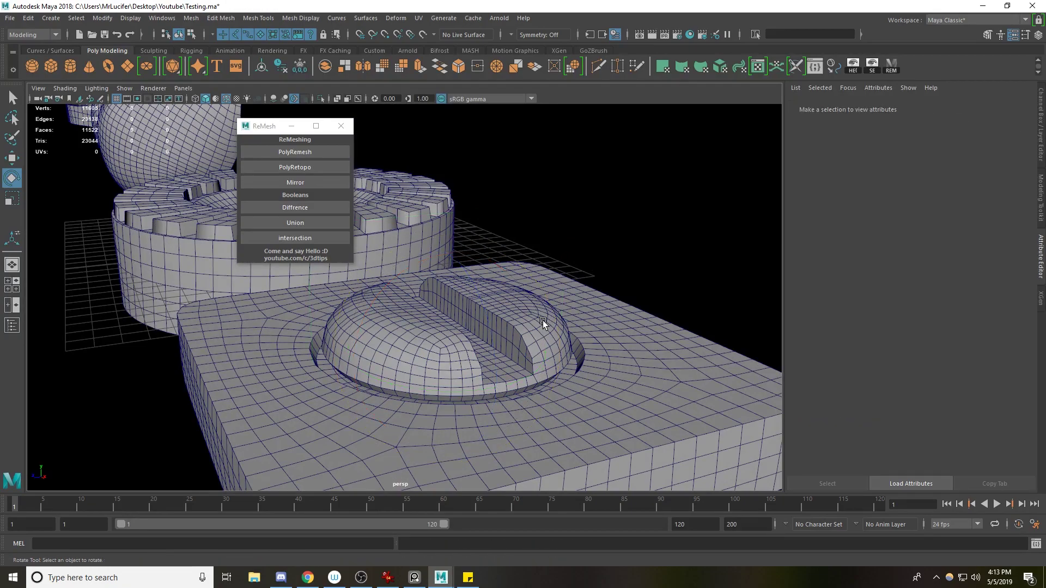
# Step: Start another Mirror on the slotted dome, try rotating its mirror plane, and undo the rotation
pyautogui.click(542, 323)
pyautogui.keyDown('alt'); pyautogui.moveTo(542, 323); pyautogui.dragTo(464, 359); pyautogui.keyUp('alt')
pyautogui.click(319, 181)
pyautogui.keyDown('alt'); pyautogui.moveTo(522, 404); pyautogui.dragTo(460, 368); pyautogui.keyUp('alt')
pyautogui.press('e')
pyautogui.moveTo(463, 405); pyautogui.dragTo(567, 406)
pyautogui.moveTo(489, 396)
pyautogui.keyDown('alt'); pyautogui.mouseDown()
pyautogui.moveTo(425, 413)
pyautogui.moveTo(560, 394)
pyautogui.moveTo(603, 367)
pyautogui.moveTo(418, 410)
pyautogui.moveTo(398, 385)
pyautogui.moveTo(502, 385)
pyautogui.moveTo(485, 385)
pyautogui.mouseUp(); pyautogui.keyUp('alt')
pyautogui.hotkey('ctrl', 'z')
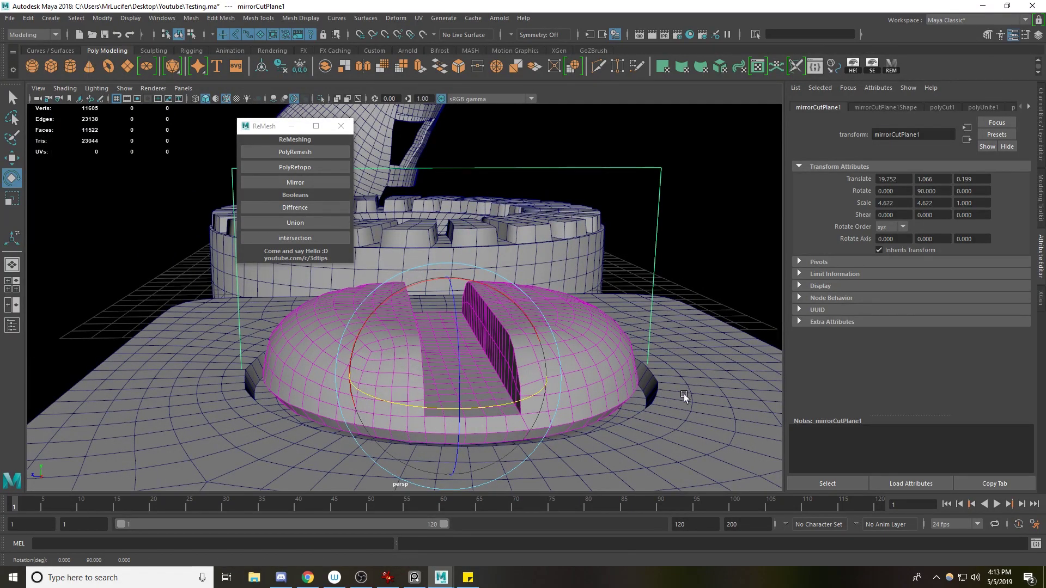
pyautogui.hotkey('ctrl', 'z')
pyautogui.hotkey('ctrl', 'z')
# Step: Delete the mirror plane from the slotted dome
pyautogui.keyDown('alt'); pyautogui.moveTo(550, 410); pyautogui.dragTo(598, 184); pyautogui.keyUp('alt')
pyautogui.click(569, 392)
pyautogui.click(590, 210)
pyautogui.press('Delete')
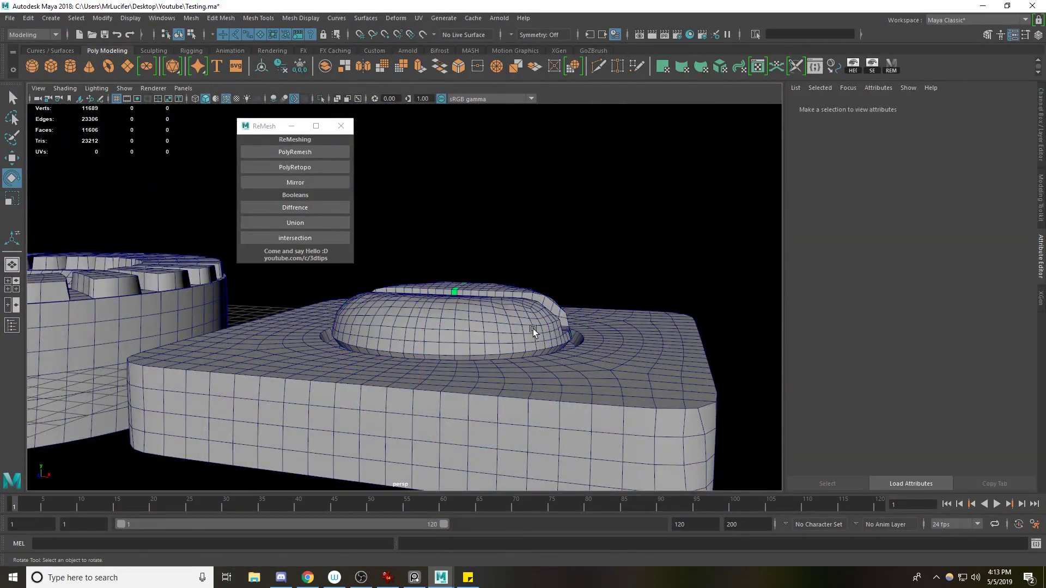
# Step: Isolate the slotted dome and delete the redundant seam edge loop running around its middle
pyautogui.click(524, 334)
pyautogui.keyDown('alt'); pyautogui.moveTo(524, 333); pyautogui.dragTo(493, 343); pyautogui.keyUp('alt')
pyautogui.click(321, 98)
pyautogui.keyDown('alt'); pyautogui.moveTo(485, 245); pyautogui.dragTo(486, 393); pyautogui.keyUp('alt')
pyautogui.scroll(4, 471, 257)
pyautogui.press('w')
pyautogui.moveTo(485, 392); pyautogui.dragTo(486, 374, button='right')
pyautogui.click(472, 392)
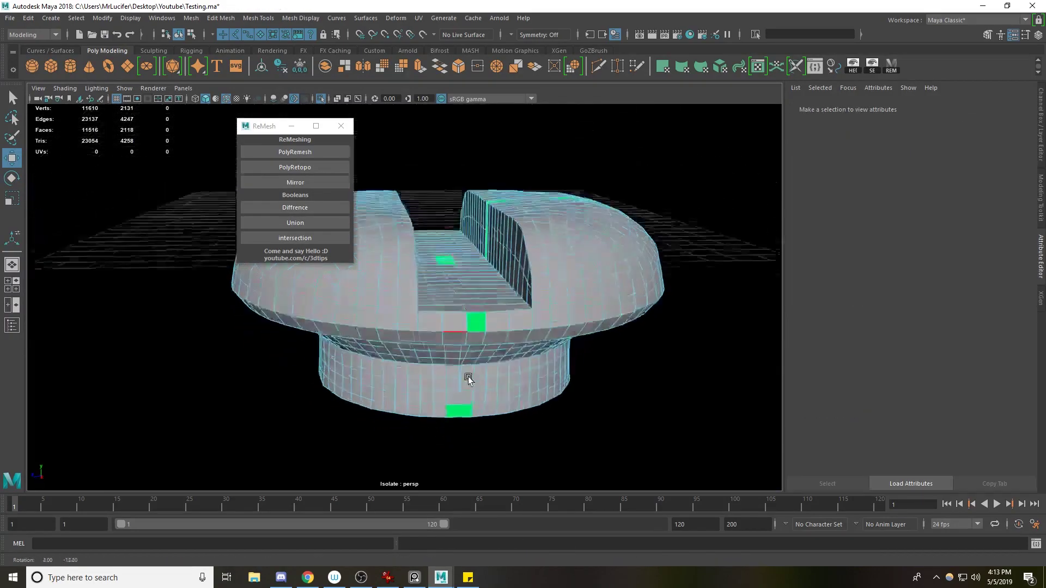
pyautogui.keyDown('alt'); pyautogui.moveTo(469, 376); pyautogui.dragTo(466, 339); pyautogui.keyUp('alt')
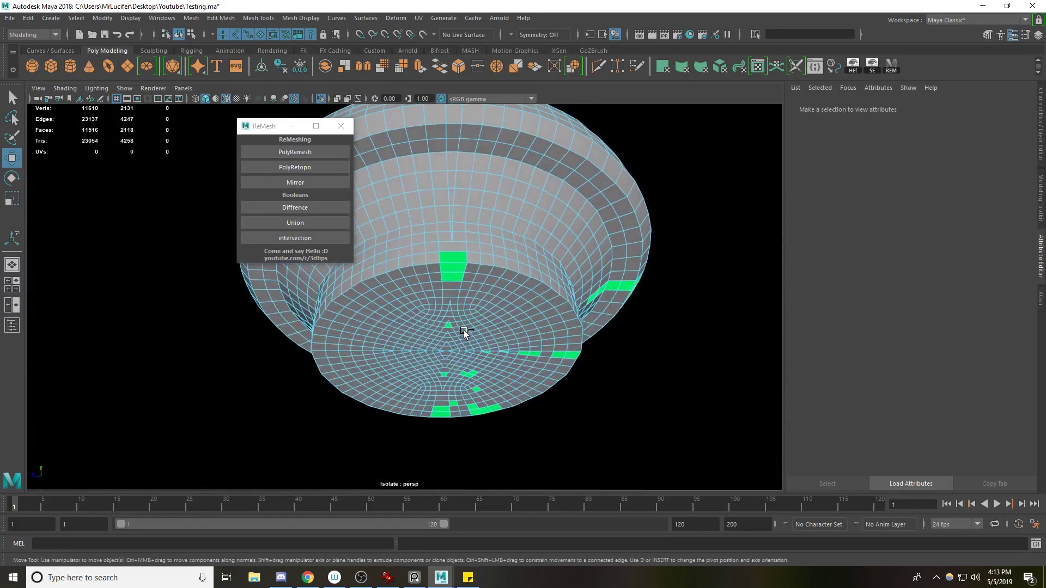
pyautogui.doubleClick(464, 332)
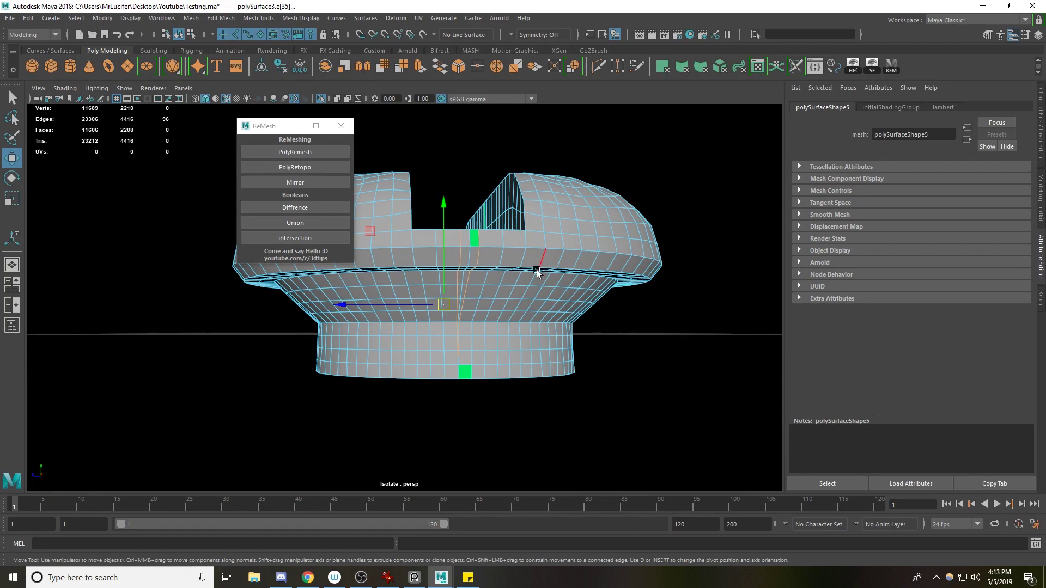
pyautogui.keyDown('alt'); pyautogui.moveTo(534, 280); pyautogui.dragTo(574, 262); pyautogui.keyUp('alt')
pyautogui.press('Delete')
# Step: Return the dome to object selection and show all the other meshes again
pyautogui.press('F8')
pyautogui.moveTo(574, 262); pyautogui.dragTo(653, 542, button='right')
pyautogui.keyDown('alt'); pyautogui.moveTo(600, 382); pyautogui.dragTo(632, 306); pyautogui.keyUp('alt')
pyautogui.click(632, 306)
pyautogui.click(321, 99)
# Step: Run Mirror on the bra mesh between the strap harness and the toothed ring
pyautogui.scroll(-8, 490, 273)
pyautogui.keyDown('alt'); pyautogui.moveTo(567, 288); pyautogui.dragTo(597, 354); pyautogui.keyUp('alt')
pyautogui.keyDown('alt'); pyautogui.moveTo(327, 278); pyautogui.dragTo(443, 320, button='middle'); pyautogui.keyUp('alt')
pyautogui.scroll(6, 443, 319)
pyautogui.keyDown('alt'); pyautogui.moveTo(443, 319); pyautogui.dragTo(475, 311); pyautogui.keyUp('alt')
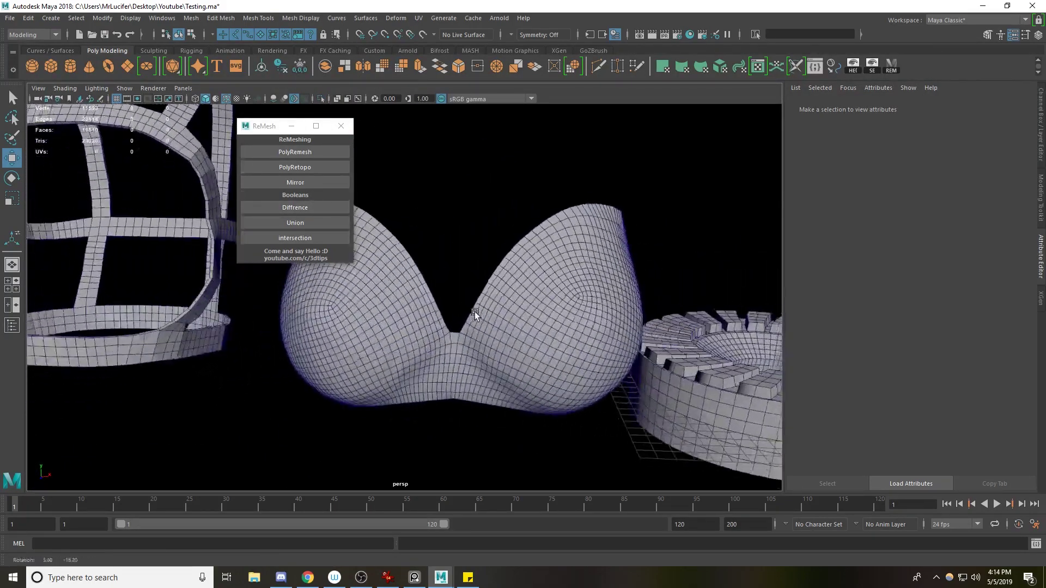
pyautogui.click(468, 323)
pyautogui.click(288, 184)
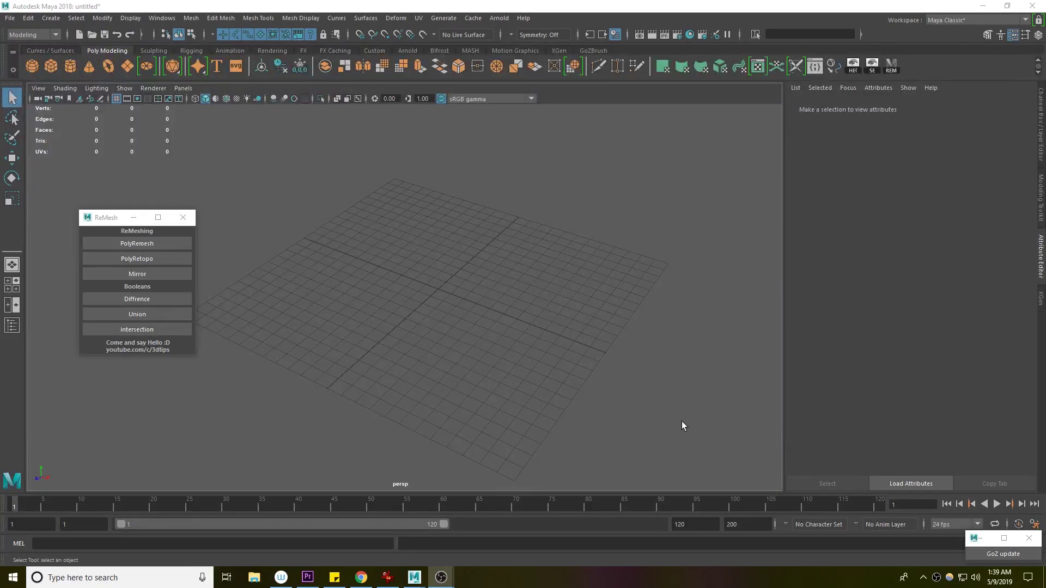
# Step: Create a 3D type object in the empty scene and set its text to "3D Tips"
pyautogui.keyDown('alt'); pyautogui.moveTo(501, 334); pyautogui.dragTo(431, 314); pyautogui.keyUp('alt')
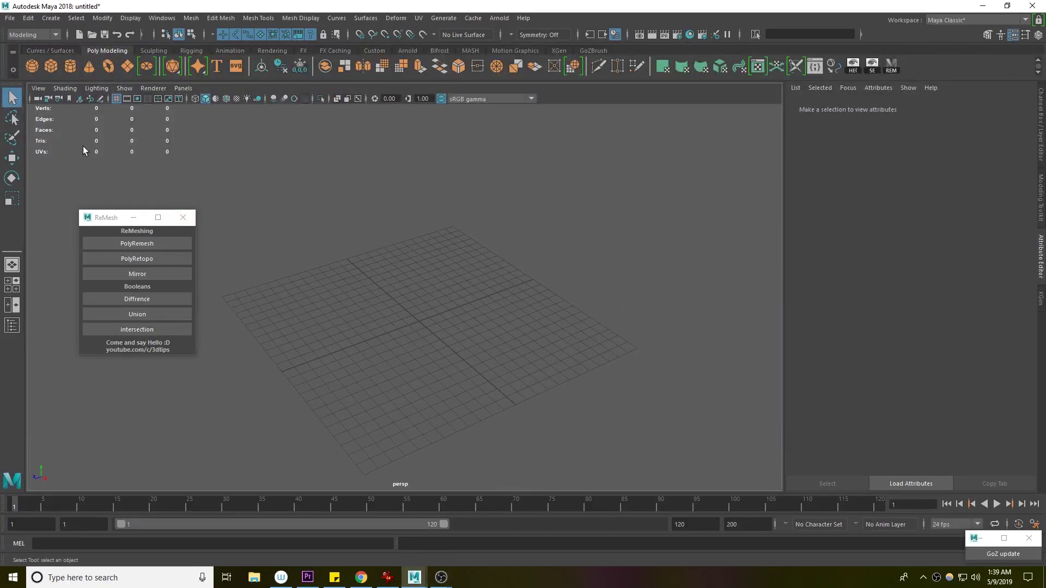
pyautogui.click(51, 18)
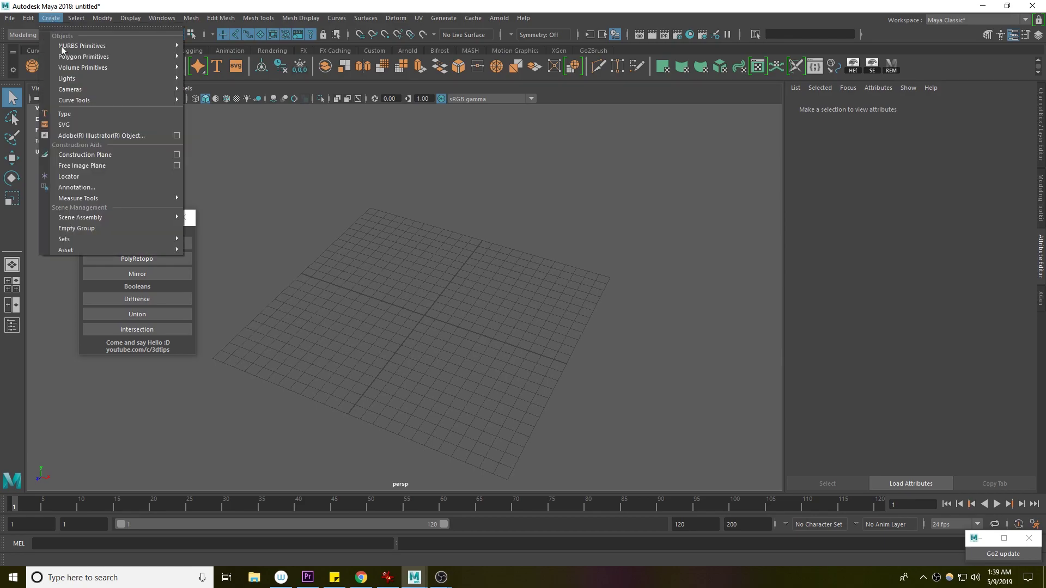
pyautogui.click(109, 113)
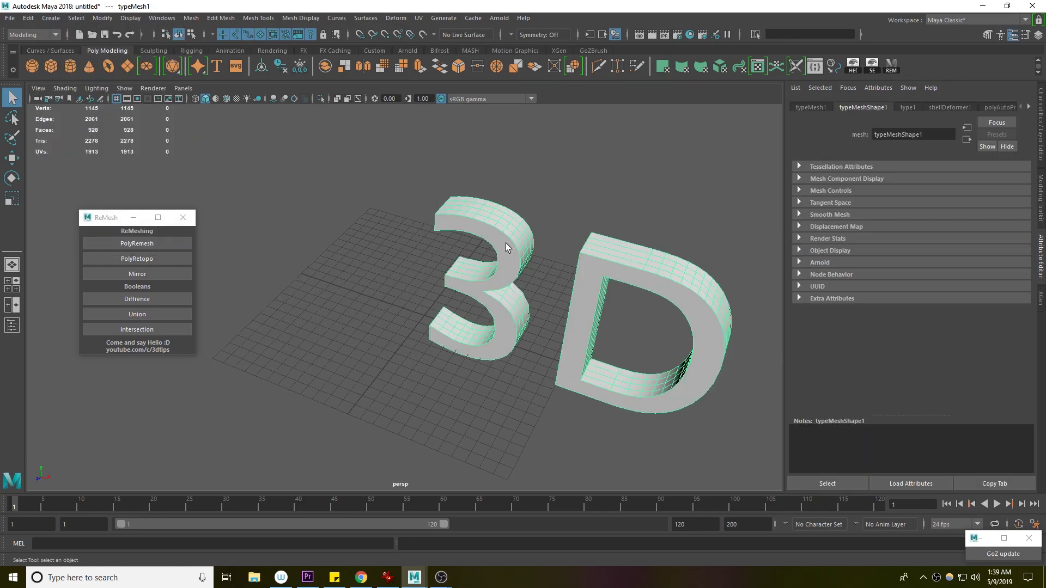
pyautogui.keyDown('alt'); pyautogui.moveTo(470, 237); pyautogui.dragTo(561, 210); pyautogui.keyUp('alt')
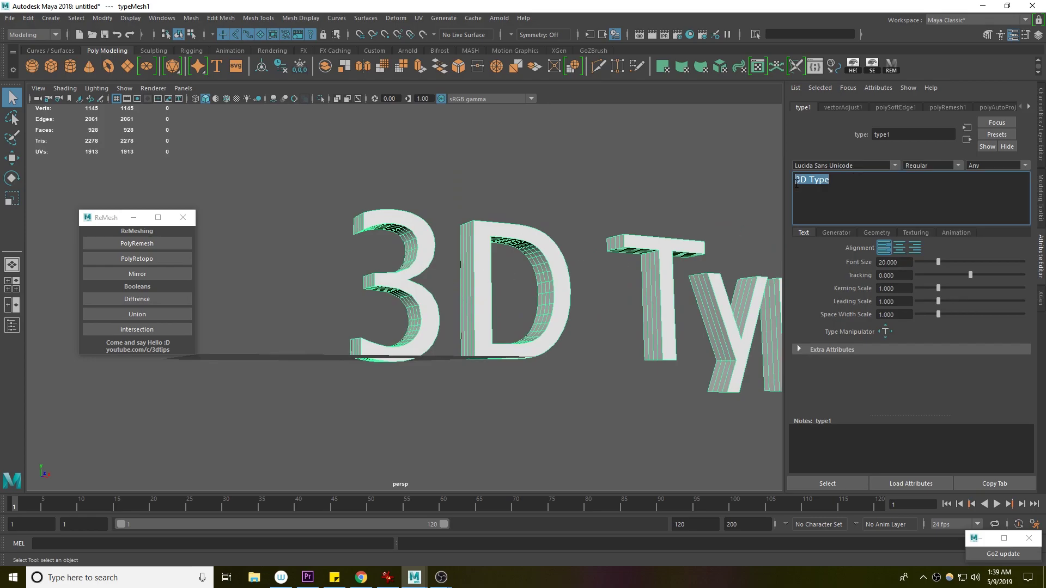
pyautogui.write('ip')
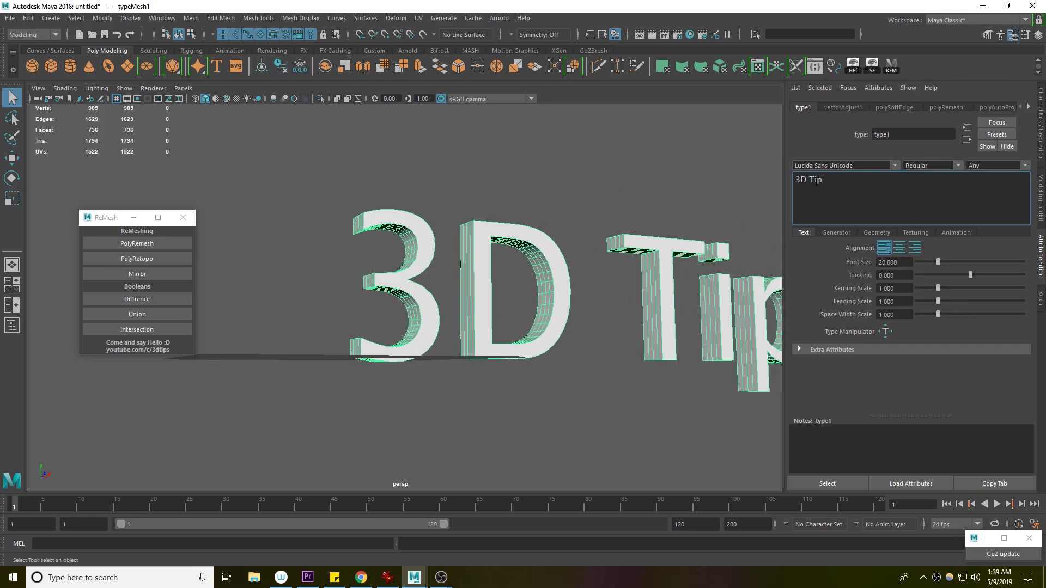
pyautogui.write('s')
# Step: Examine the topology of the front faces and sides of the 3D letters
pyautogui.keyDown('alt'); pyautogui.moveTo(554, 234); pyautogui.dragTo(549, 252); pyautogui.keyUp('alt')
pyautogui.keyDown('alt'); pyautogui.moveTo(549, 252); pyautogui.dragTo(572, 262, button='right'); pyautogui.keyUp('alt')
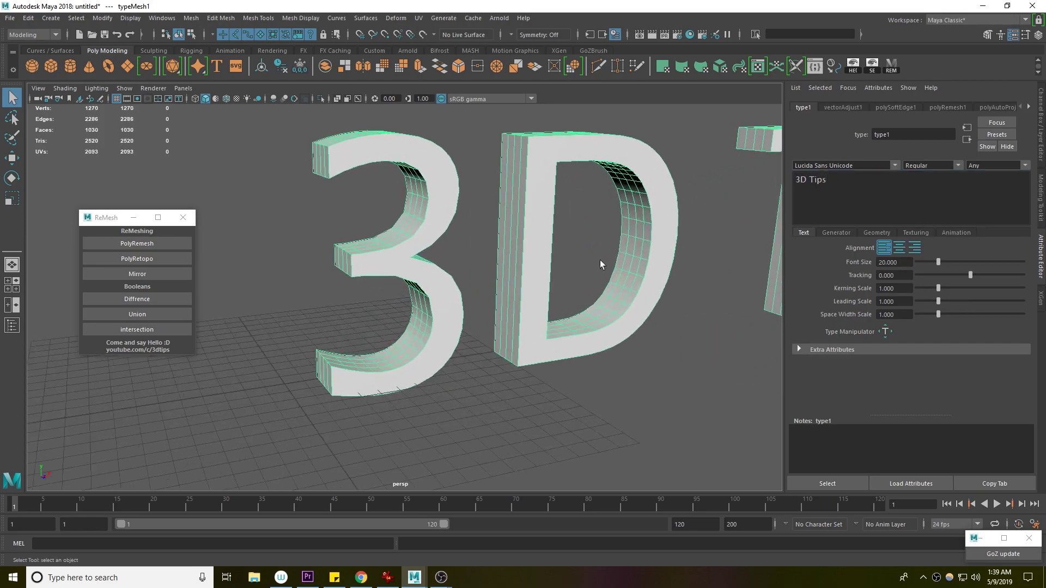
pyautogui.keyDown('alt'); pyautogui.moveTo(398, 223); pyautogui.dragTo(402, 266, button='middle'); pyautogui.keyUp('alt')
pyautogui.keyDown('alt'); pyautogui.moveTo(401, 266); pyautogui.dragTo(317, 241); pyautogui.keyUp('alt')
pyautogui.keyDown('alt'); pyautogui.moveTo(377, 200); pyautogui.dragTo(343, 231); pyautogui.keyUp('alt')
pyautogui.keyDown('alt'); pyautogui.moveTo(343, 231); pyautogui.dragTo(441, 273, button='right'); pyautogui.keyUp('alt')
pyautogui.keyDown('alt'); pyautogui.moveTo(440, 272); pyautogui.dragTo(455, 271, button='middle'); pyautogui.keyUp('alt')
pyautogui.keyDown('alt'); pyautogui.moveTo(456, 272); pyautogui.dragTo(446, 229); pyautogui.keyUp('alt')
# Step: Try cutting a new edge across the front face of the 3 with Multi-Cut, and undo it
pyautogui.hotkey('ctrl', 'shift', 'x')
pyautogui.keyDown('alt'); pyautogui.moveTo(441, 215); pyautogui.dragTo(458, 247, button='middle'); pyautogui.keyUp('alt')
pyautogui.click(414, 230)
pyautogui.keyDown('alt'); pyautogui.moveTo(452, 240); pyautogui.dragTo(402, 232); pyautogui.keyUp('alt')
pyautogui.click(423, 234)
pyautogui.click(422, 290)
pyautogui.rightClick(446, 267)
pyautogui.keyDown('alt'); pyautogui.moveTo(491, 252); pyautogui.dragTo(574, 239); pyautogui.keyUp('alt')
pyautogui.scroll(-4, 625, 249)
pyautogui.scroll(6, 507, 285)
pyautogui.hotkey('ctrl', 'z')
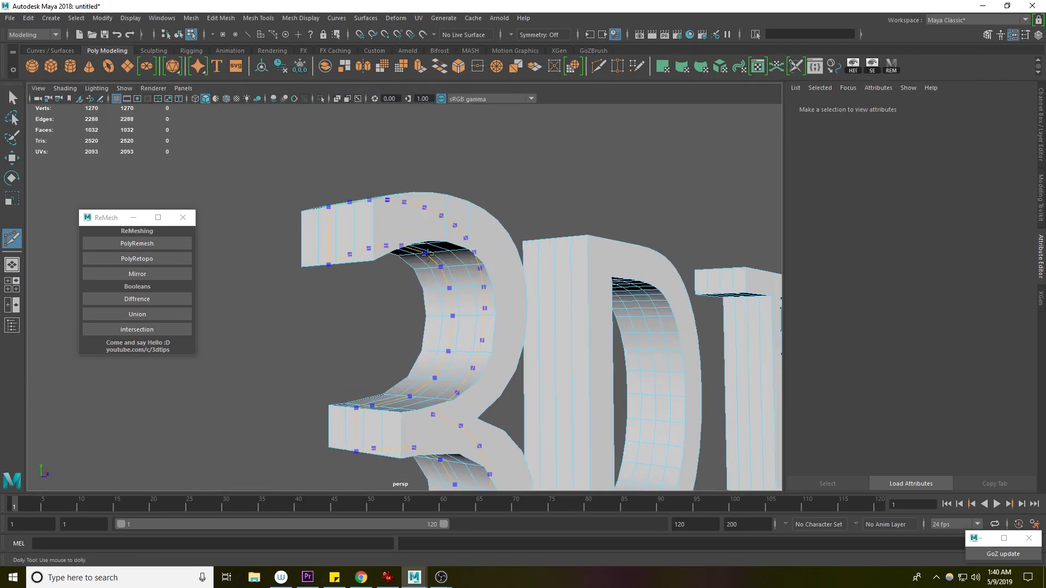
# Step: Select the whole 3D Tips text mesh and run PolyRemesh on it
pyautogui.press('w')
pyautogui.click(483, 216)
pyautogui.press('f')
pyautogui.keyDown('alt'); pyautogui.moveTo(404, 263); pyautogui.dragTo(354, 273, button='middle'); pyautogui.keyUp('alt')
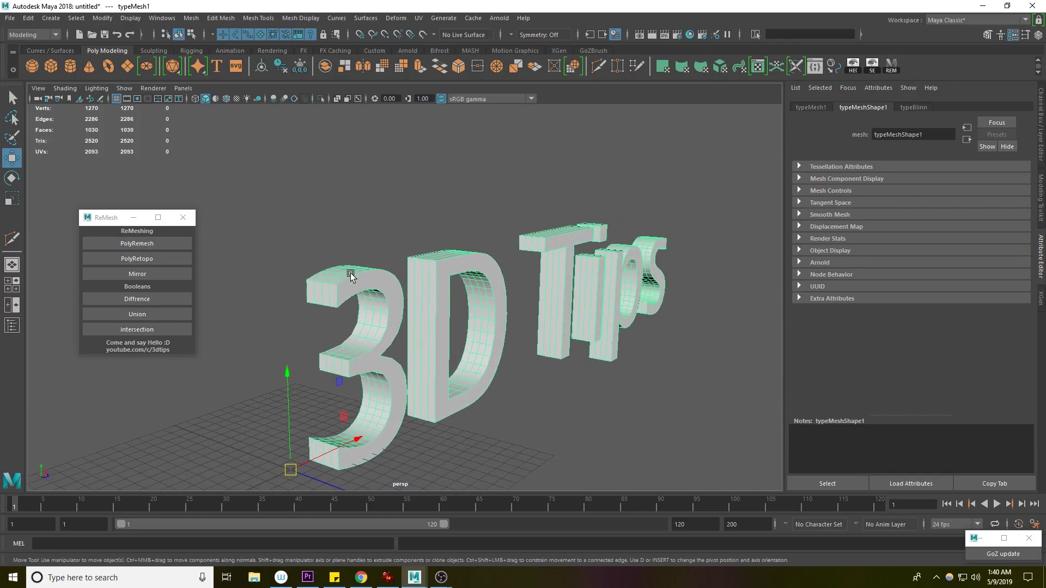
pyautogui.keyDown('alt'); pyautogui.moveTo(355, 273); pyautogui.dragTo(234, 250); pyautogui.keyUp('alt')
pyautogui.keyDown('alt'); pyautogui.moveTo(496, 282); pyautogui.dragTo(470, 291); pyautogui.keyUp('alt')
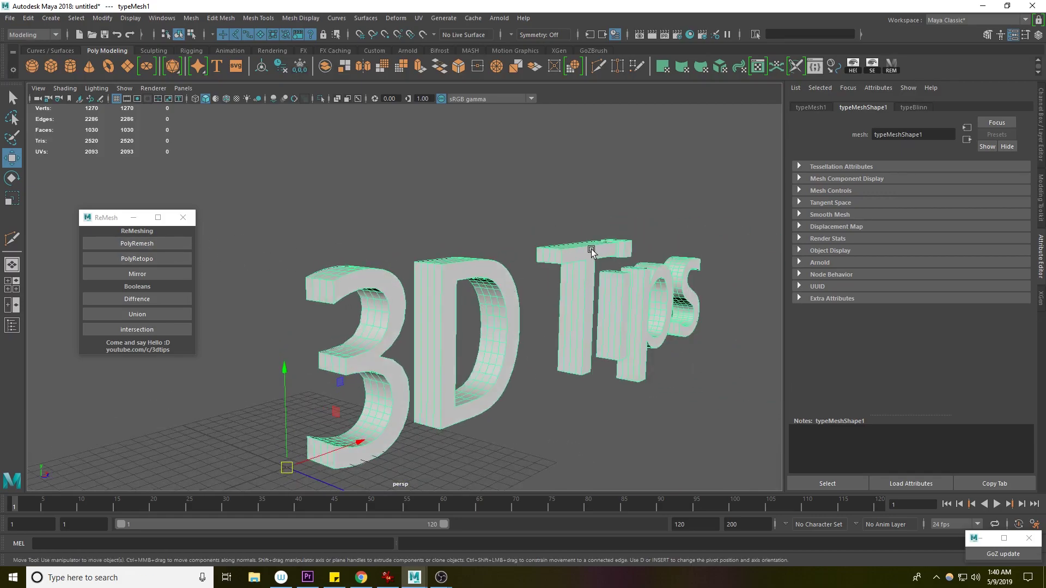
pyautogui.scroll(3, 432, 253)
pyautogui.keyDown('alt'); pyautogui.moveTo(432, 252); pyautogui.dragTo(443, 267); pyautogui.keyUp('alt')
pyautogui.hotkey('ctrl', 'a')
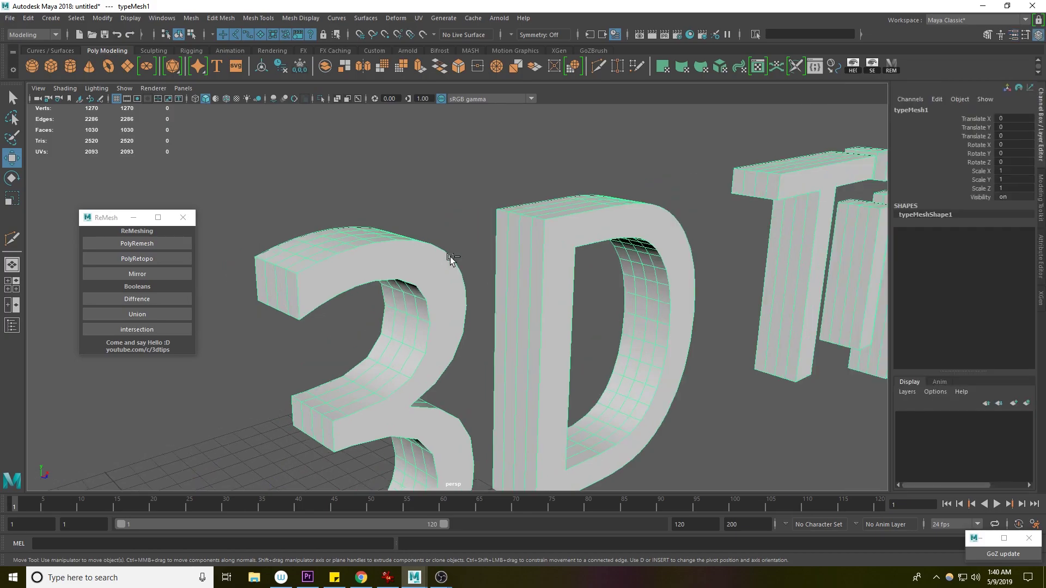
pyautogui.hotkey('ctrl', 'a')
pyautogui.keyDown('alt'); pyautogui.moveTo(427, 231); pyautogui.dragTo(300, 191); pyautogui.keyUp('alt')
pyautogui.keyDown('alt'); pyautogui.moveTo(331, 266); pyautogui.dragTo(191, 246); pyautogui.keyUp('alt')
pyautogui.click(180, 246)
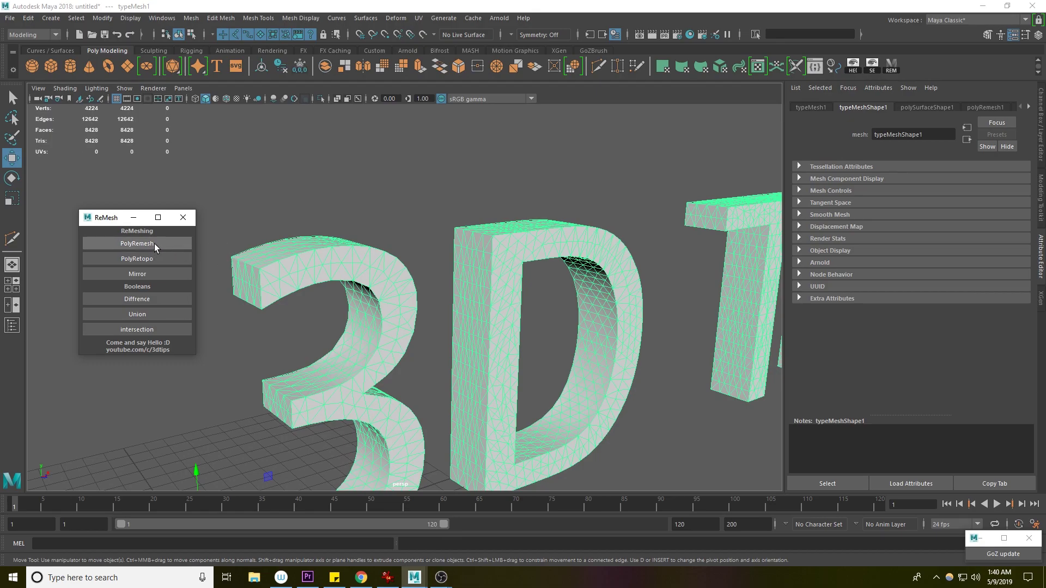
# Step: Set the polyRemesh Refine Threshold of the text mesh to 0.7
pyautogui.hotkey('ctrl', 'a')
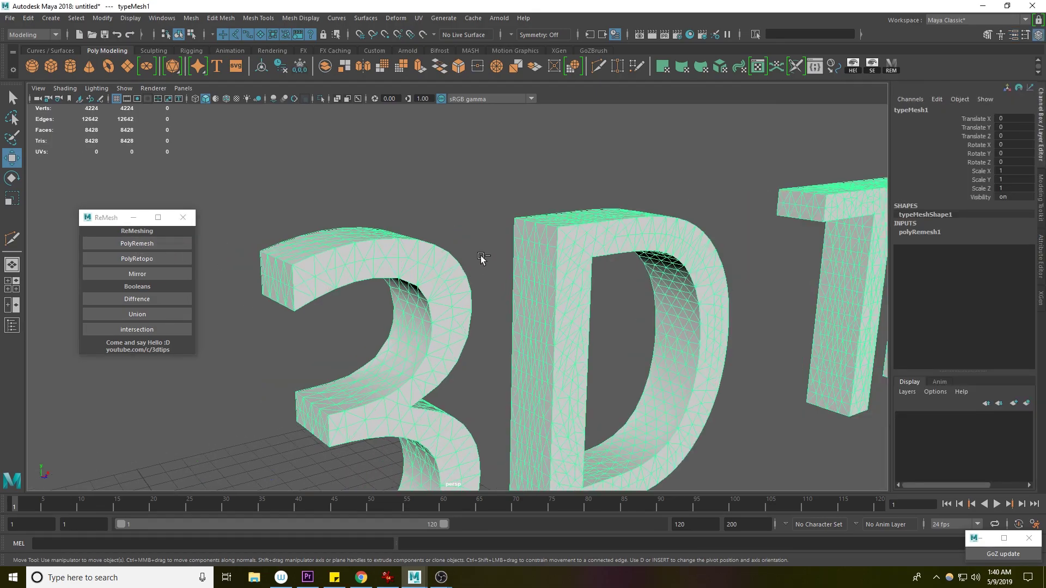
pyautogui.click(935, 232)
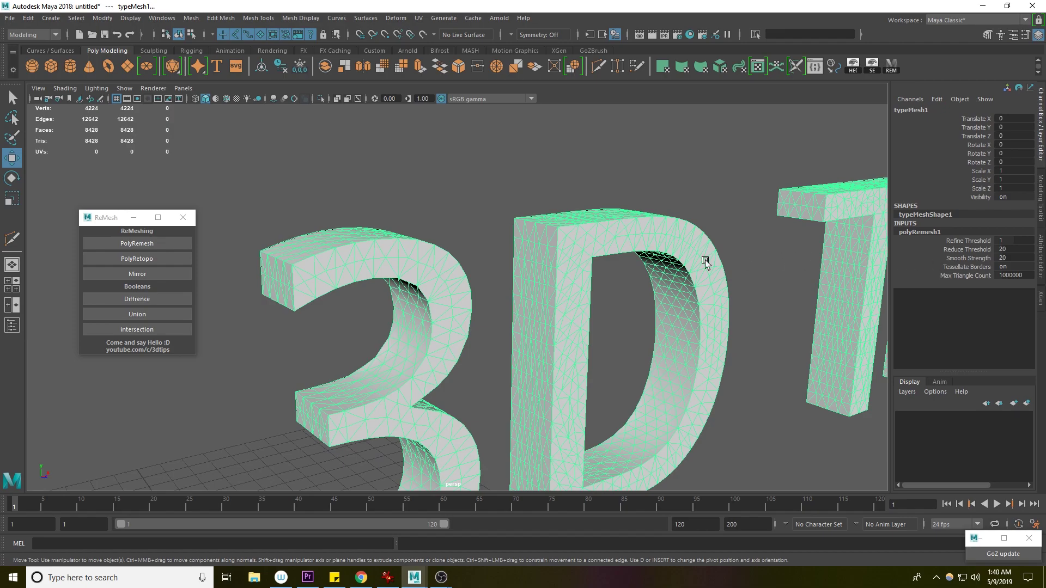
pyautogui.hotkey('ctrl', 'a')
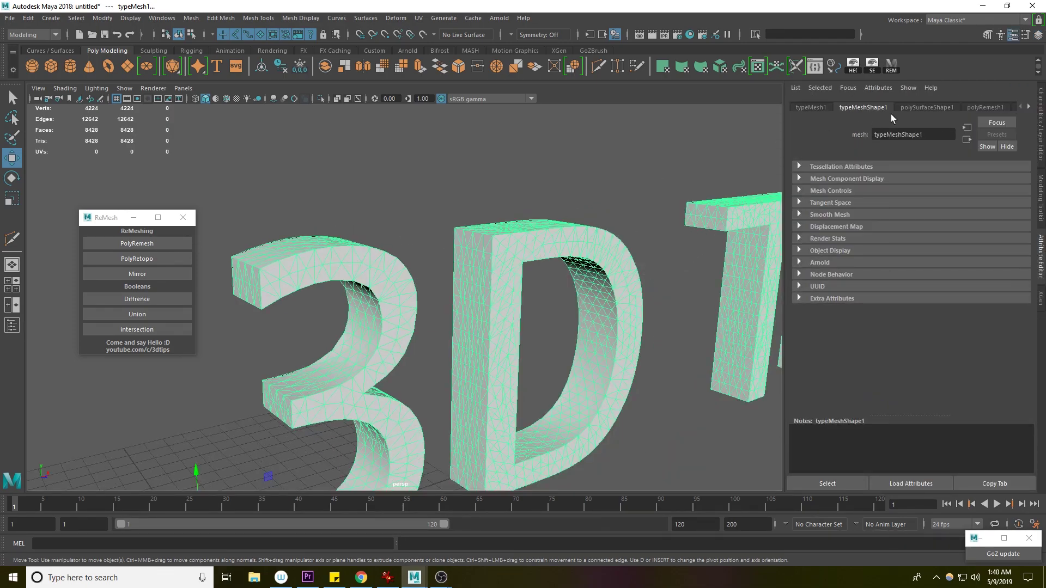
pyautogui.click(985, 107)
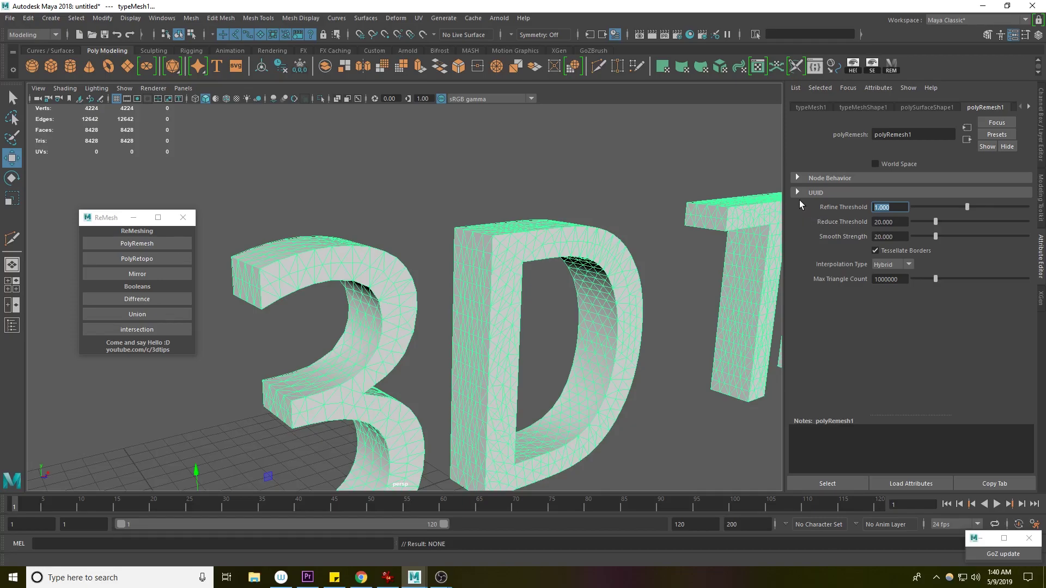
pyautogui.write('0.7')
pyautogui.press('Return')
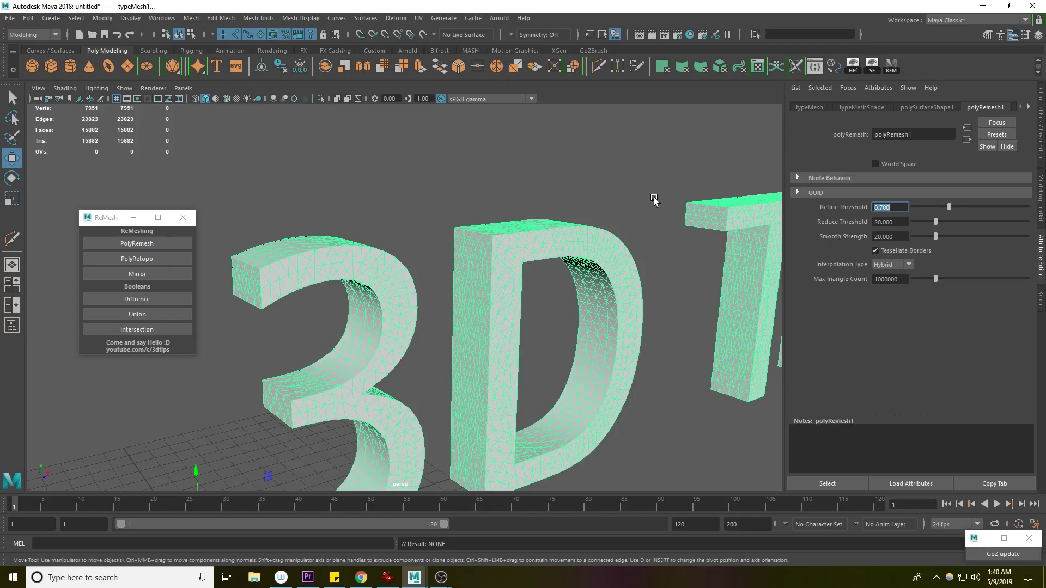
# Step: Delete the text mesh's construction history and run PolyRetopo on it
pyautogui.keyDown('alt'); pyautogui.moveTo(565, 222); pyautogui.dragTo(508, 218); pyautogui.keyUp('alt')
pyautogui.hotkey('alt', 'shift', 'd')
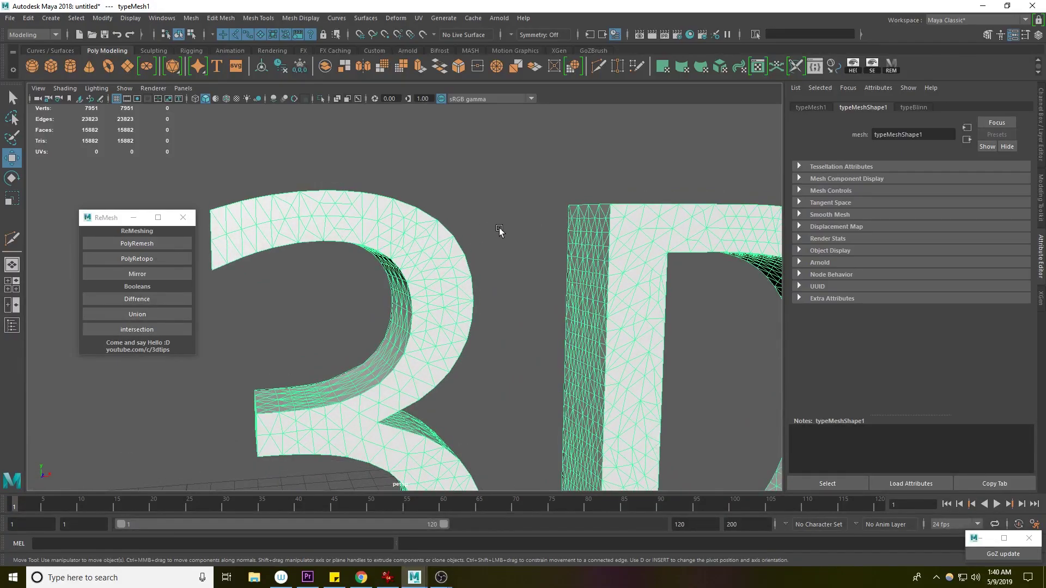
pyautogui.scroll(-4, 358, 225)
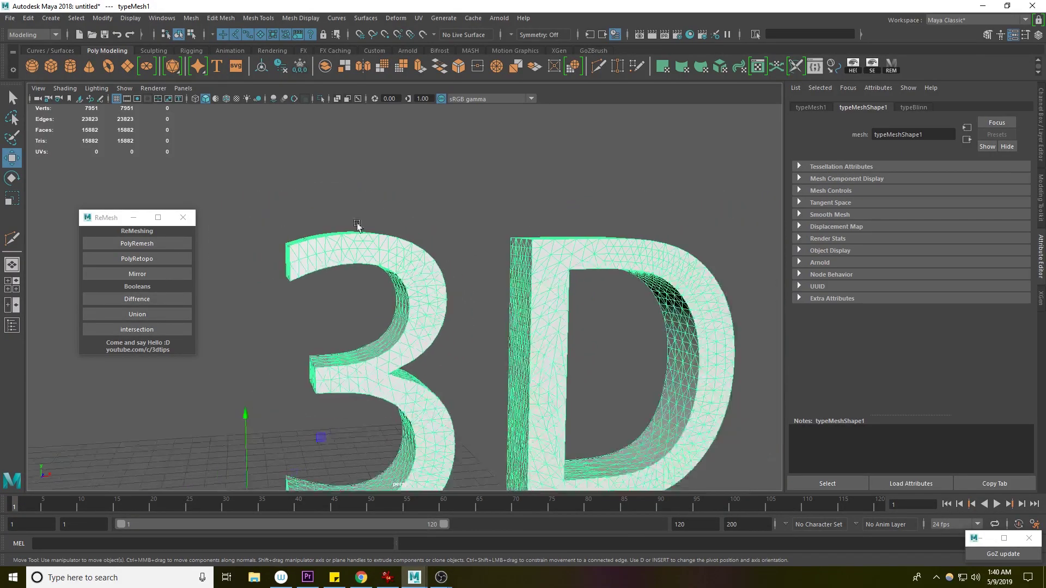
pyautogui.click(142, 260)
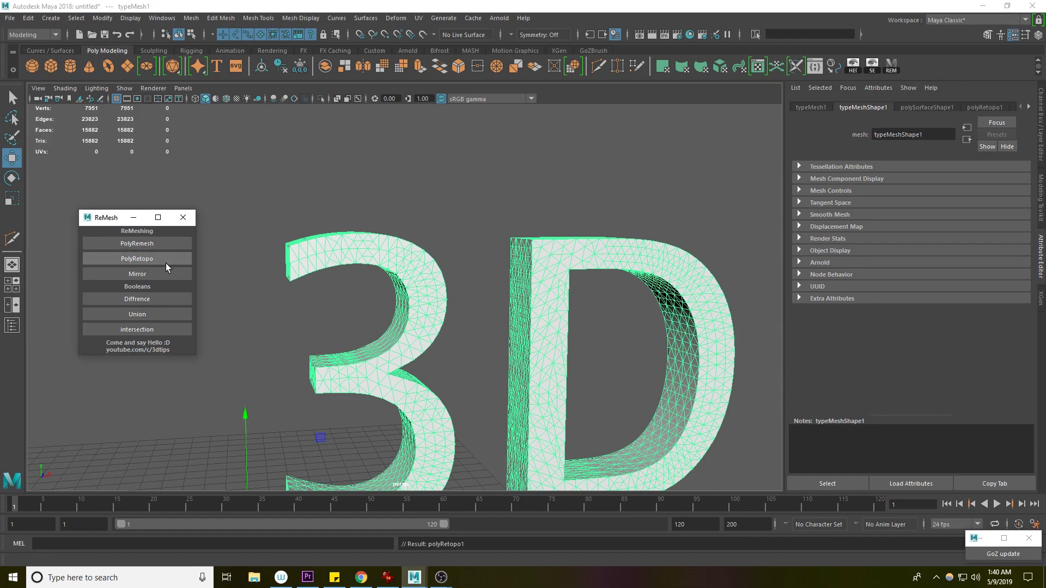
pyautogui.keyDown('alt'); pyautogui.moveTo(452, 278); pyautogui.dragTo(369, 258); pyautogui.keyUp('alt')
pyautogui.keyDown('alt'); pyautogui.moveTo(435, 257); pyautogui.dragTo(411, 263); pyautogui.keyUp('alt')
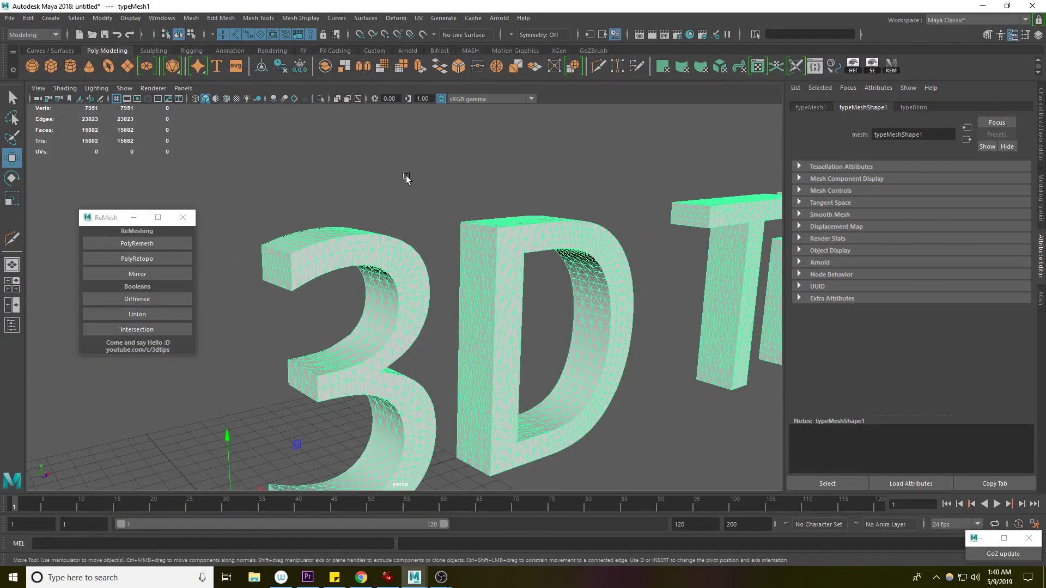
pyautogui.keyDown('shift'); pyautogui.rightClick(416, 143); pyautogui.keyUp('shift')
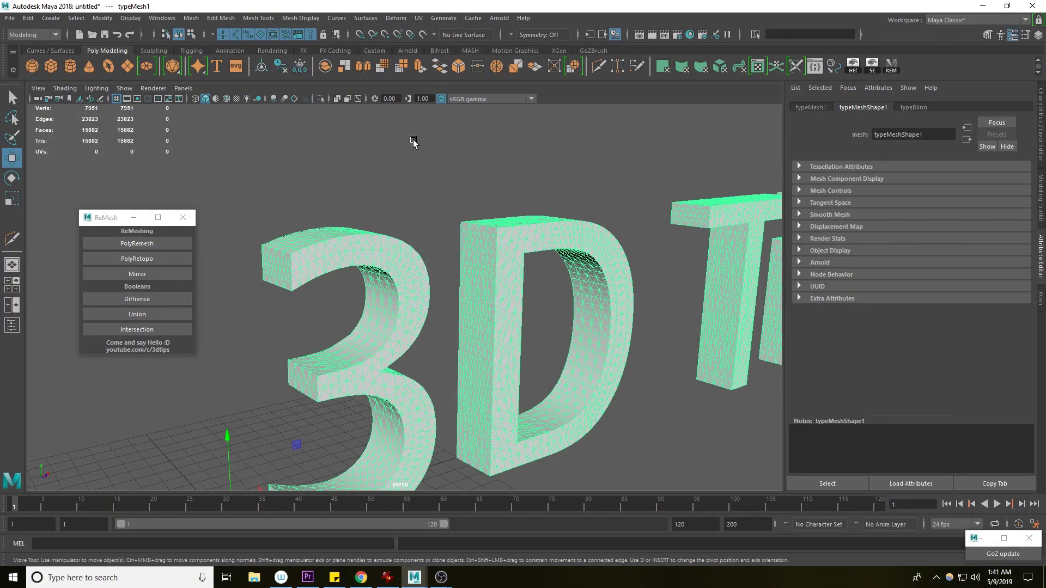
# Step: Separate the 3D Tips text mesh into individual letter objects
pyautogui.keyDown('shift'); pyautogui.rightClick(414, 143); pyautogui.keyUp('shift')
pyautogui.click(402, 327)
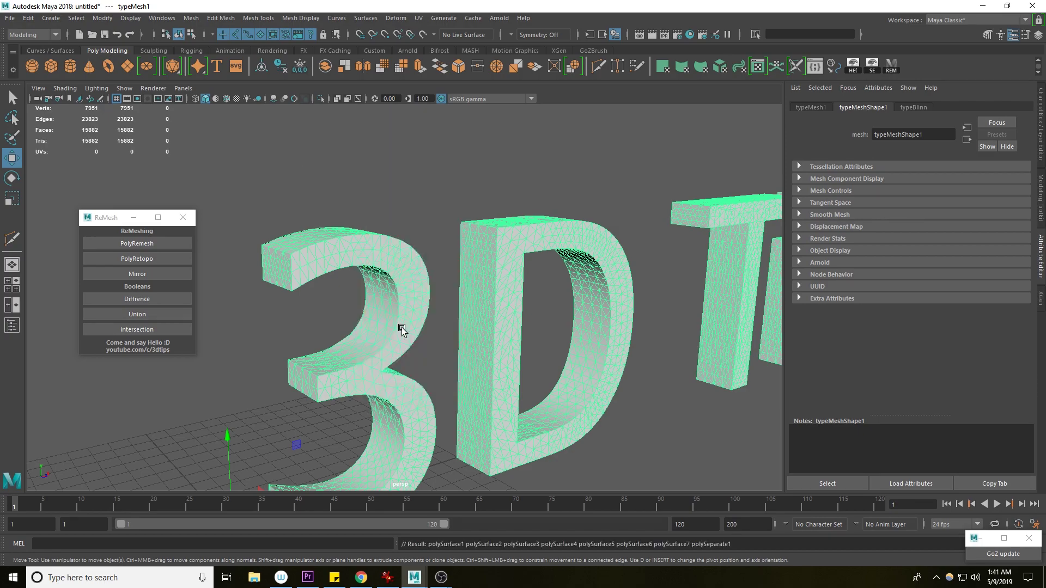
pyautogui.keyDown('alt'); pyautogui.moveTo(402, 327); pyautogui.dragTo(410, 295); pyautogui.keyUp('alt')
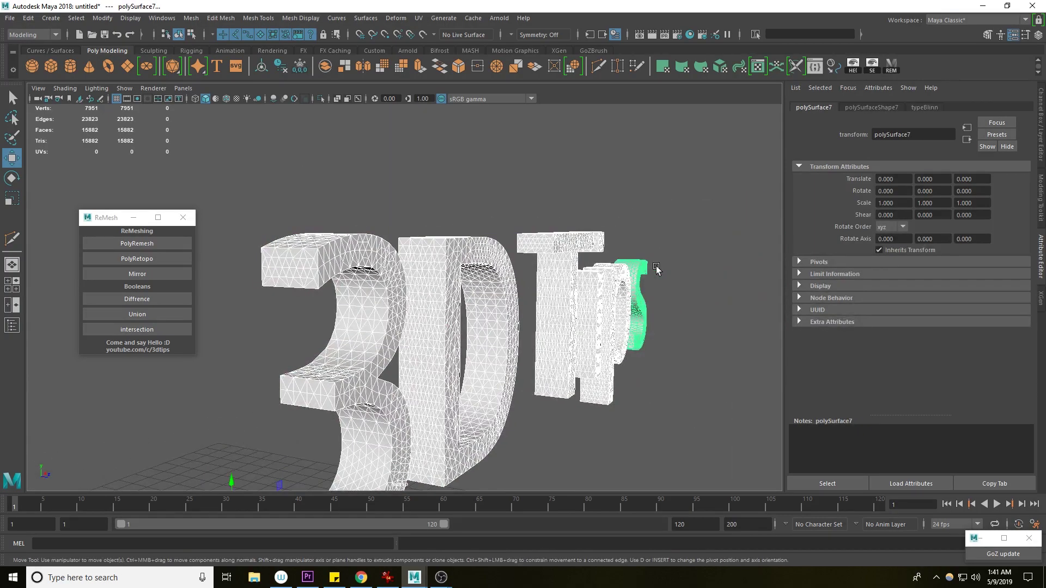
# Step: Select only the separated 3 and run PolyRetopo on it
pyautogui.click(633, 283)
pyautogui.click(321, 308)
pyautogui.scroll(5, 321, 308)
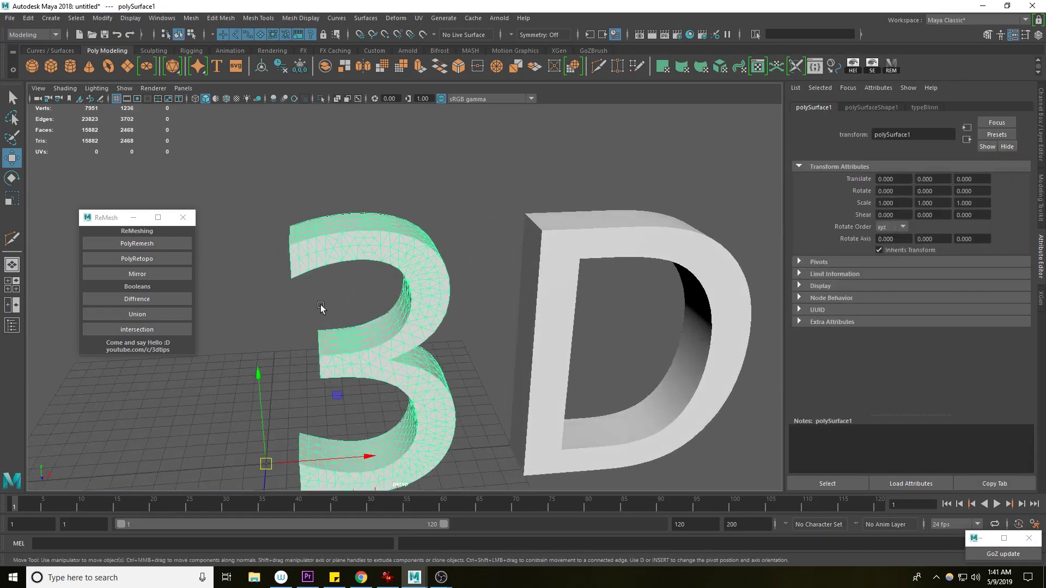
pyautogui.click(137, 259)
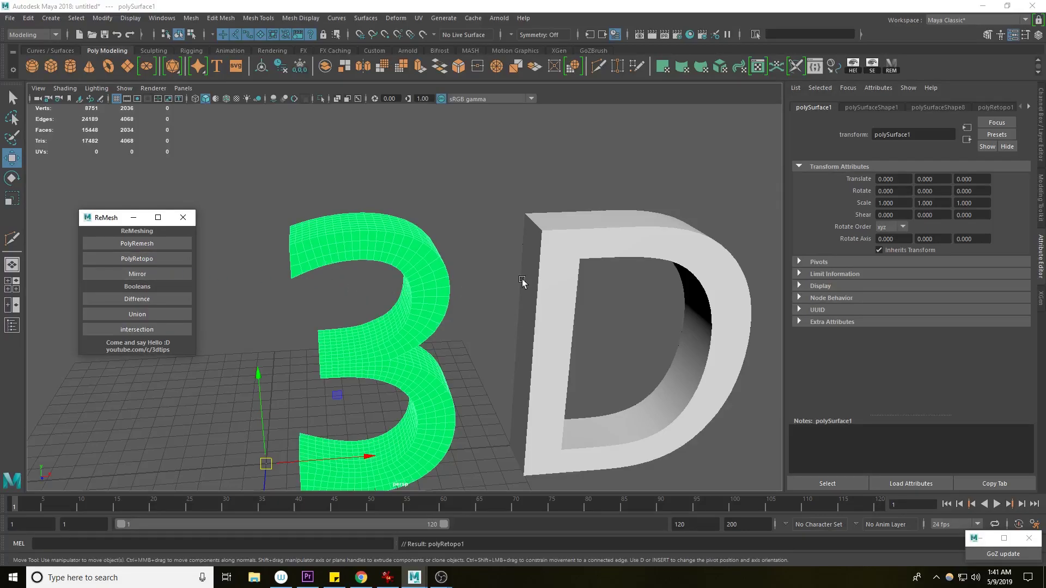
# Step: Assign a new Lambert material to the 3 and turn on wireframe on shaded in the viewport
pyautogui.keyDown('alt'); pyautogui.moveTo(544, 280); pyautogui.dragTo(388, 287); pyautogui.keyUp('alt')
pyautogui.moveTo(409, 265); pyautogui.dragTo(407, 486, button='right')
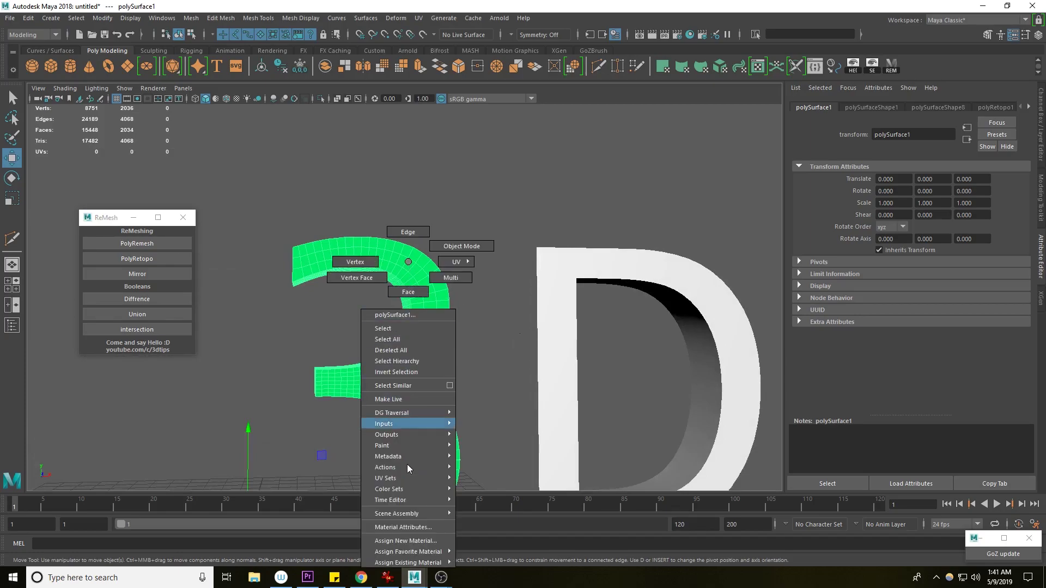
pyautogui.moveTo(406, 554); pyautogui.dragTo(505, 496, button='right')
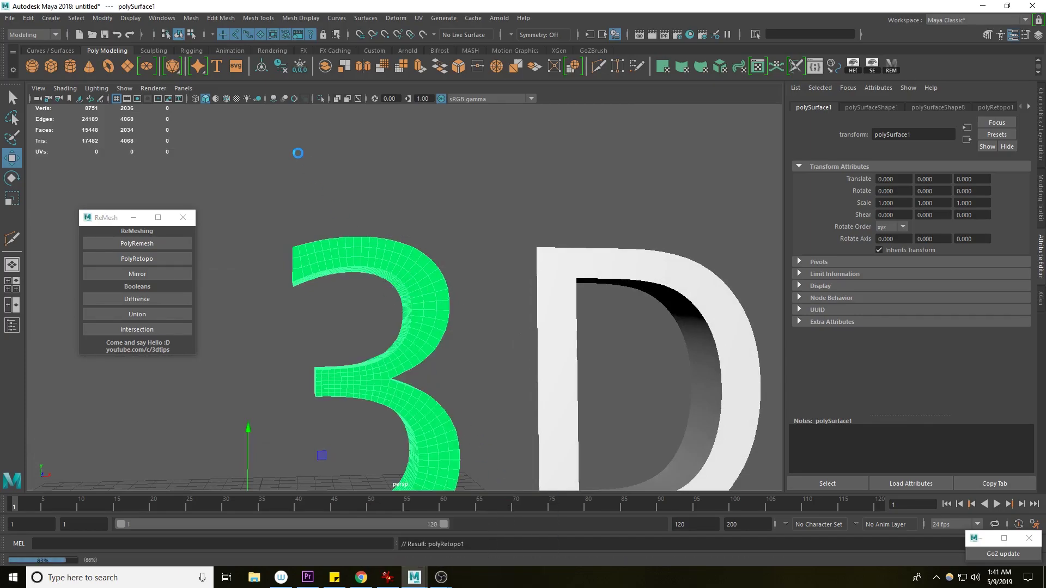
pyautogui.click(228, 99)
# Step: Select the letter D and run PolyRetopo on it
pyautogui.moveTo(370, 251)
pyautogui.keyDown('alt'); pyautogui.mouseDown()
pyautogui.moveTo(386, 256)
pyautogui.moveTo(430, 230)
pyautogui.moveTo(404, 256)
pyautogui.moveTo(414, 235)
pyautogui.moveTo(499, 244)
pyautogui.moveTo(413, 246)
pyautogui.moveTo(367, 265)
pyautogui.moveTo(297, 248)
pyautogui.moveTo(362, 308)
pyautogui.moveTo(443, 322)
pyautogui.moveTo(364, 321)
pyautogui.moveTo(381, 322)
pyautogui.mouseUp(); pyautogui.keyUp('alt')
pyautogui.click(430, 230)
pyautogui.click(436, 278)
pyautogui.keyDown('alt'); pyautogui.moveTo(437, 278); pyautogui.dragTo(314, 238); pyautogui.keyUp('alt')
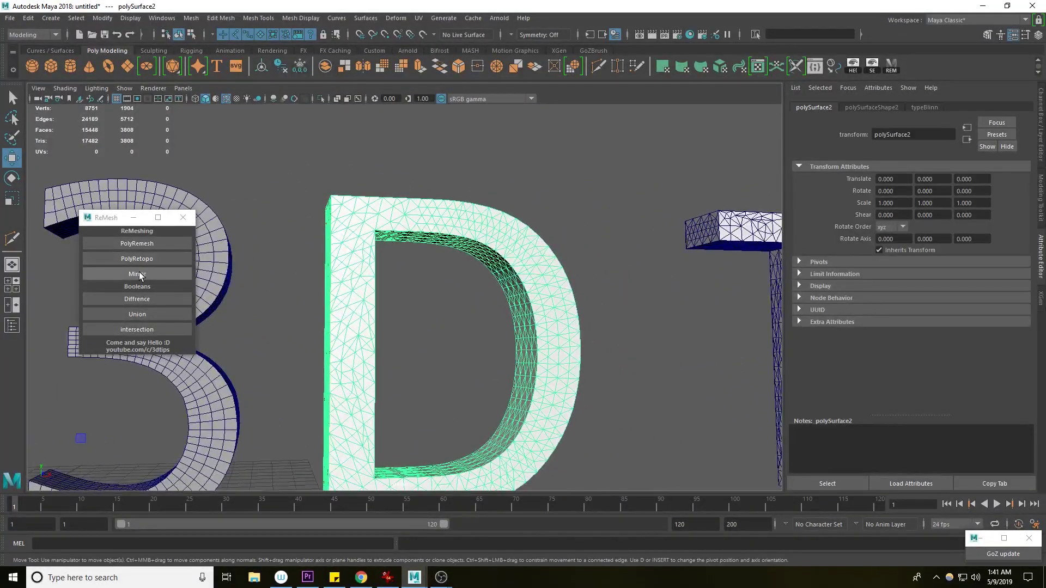
pyautogui.click(149, 261)
# Step: Assign the existing lambert2 material to the D and deselect it
pyautogui.keyDown('alt'); pyautogui.moveTo(294, 320); pyautogui.dragTo(348, 242); pyautogui.keyUp('alt')
pyautogui.moveTo(348, 242); pyautogui.dragTo(352, 283, button='right')
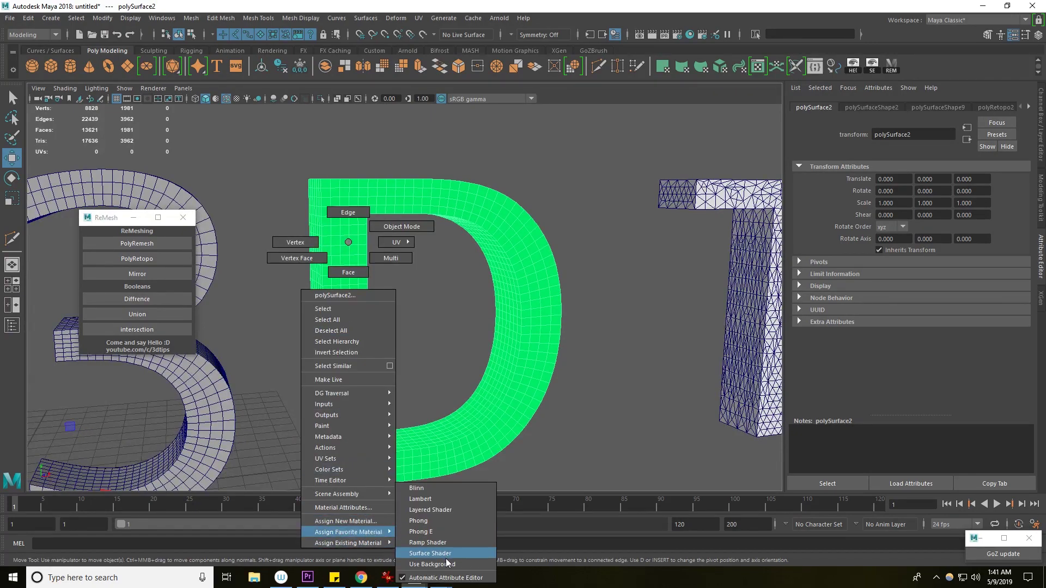
pyautogui.moveTo(369, 531)
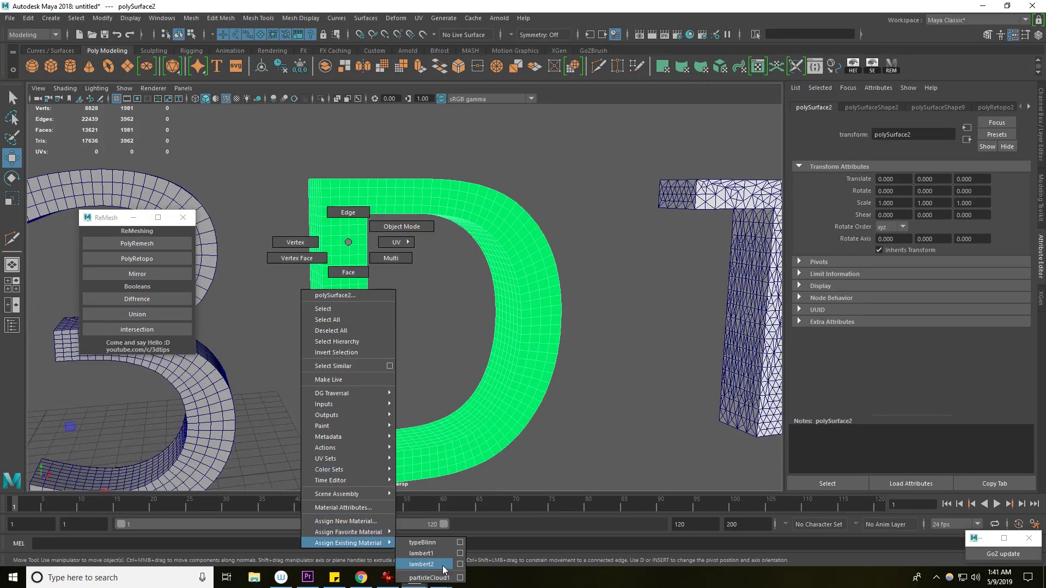
pyautogui.click(432, 564)
pyautogui.click(578, 447)
# Step: Select all the letters of the word Tips and assign the existing lambert2 material to them
pyautogui.keyDown('alt'); pyautogui.moveTo(578, 447); pyautogui.dragTo(516, 339, button='right'); pyautogui.keyUp('alt')
pyautogui.keyDown('alt'); pyautogui.moveTo(516, 338); pyautogui.dragTo(517, 246); pyautogui.keyUp('alt')
pyautogui.click(640, 278)
pyautogui.rightClick(639, 277)
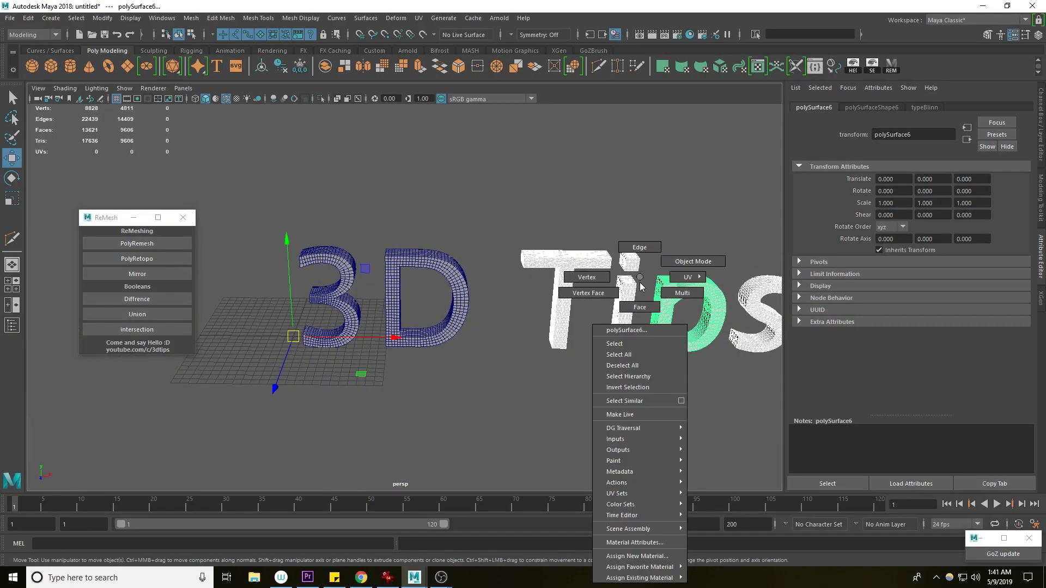
pyautogui.moveTo(646, 567)
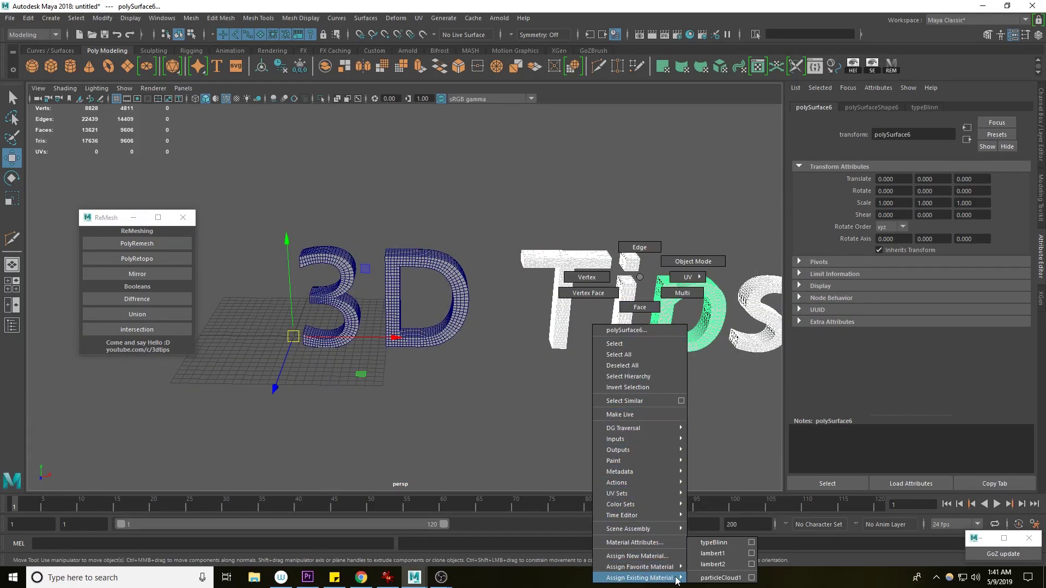
pyautogui.moveTo(682, 579); pyautogui.dragTo(717, 565, button='right')
pyautogui.click(549, 452)
# Step: Select the letter T and run PolyRetopo on it
pyautogui.keyDown('alt'); pyautogui.moveTo(571, 331); pyautogui.dragTo(472, 376, button='middle'); pyautogui.keyUp('alt')
pyautogui.scroll(6, 472, 376)
pyautogui.click(511, 314)
pyautogui.click(138, 259)
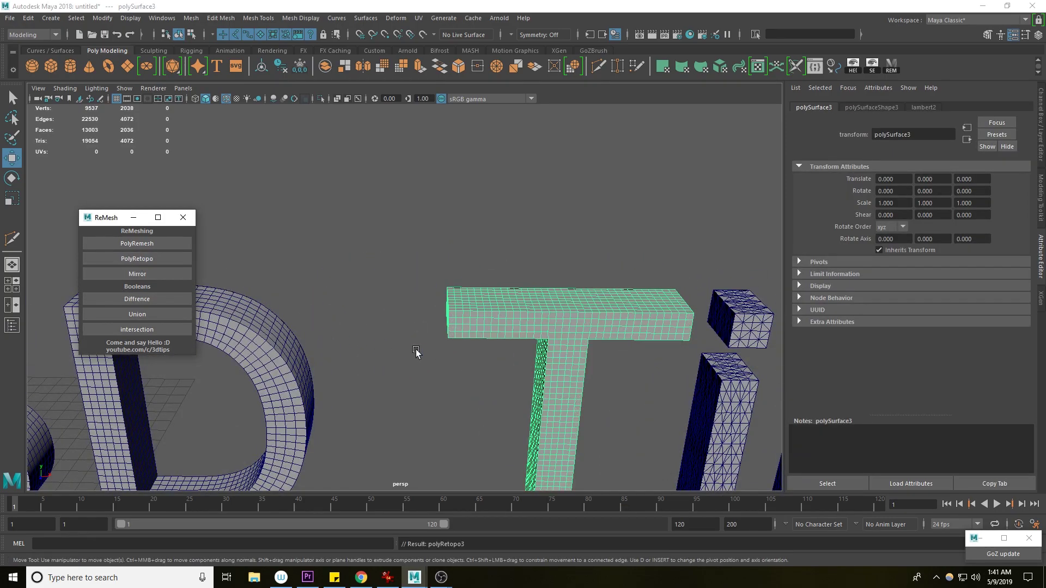
# Step: Run PolyRetopo separately on the stem and the dot of the i
pyautogui.scroll(-5, 417, 349)
pyautogui.scroll(4, 354, 300)
pyautogui.click(327, 274)
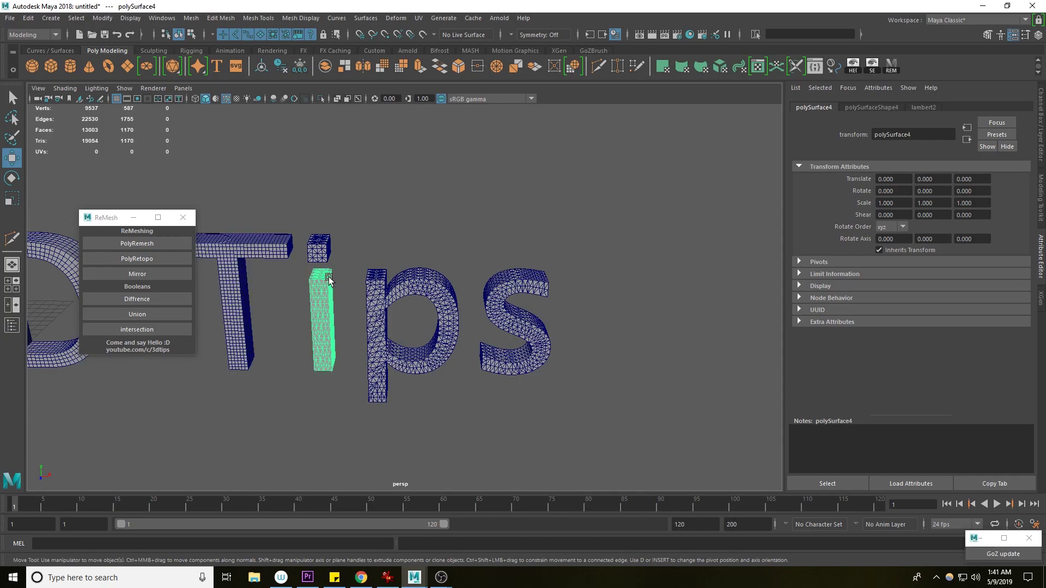
pyautogui.keyDown('shift'); pyautogui.click(319, 248); pyautogui.keyUp('shift')
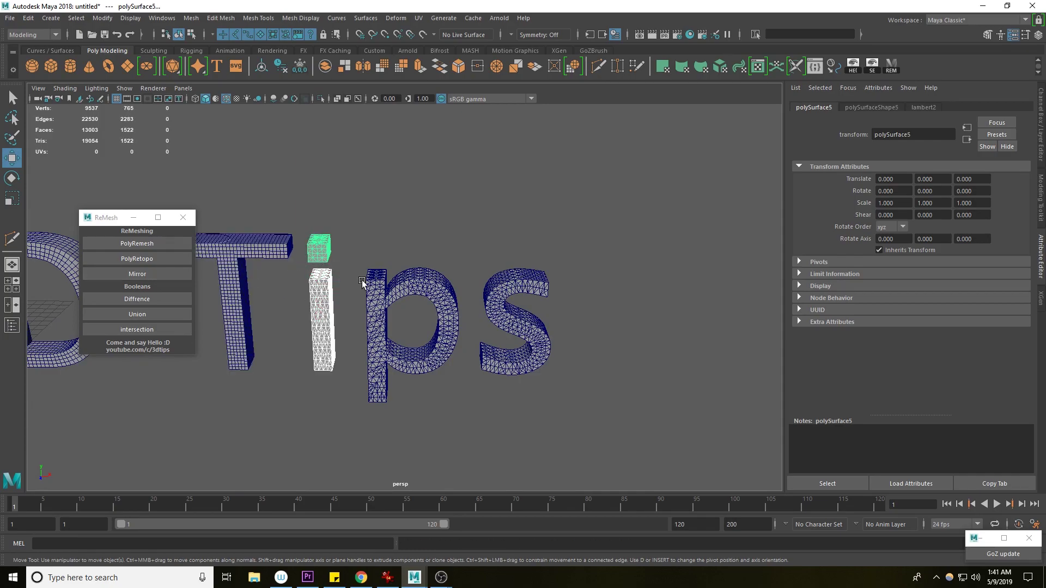
pyautogui.click(322, 302)
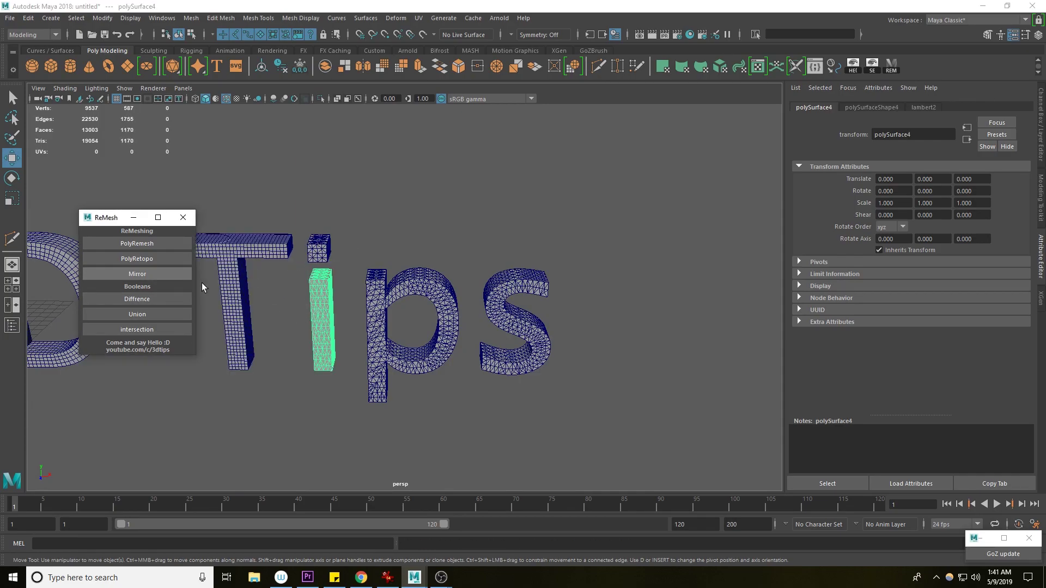
pyautogui.click(166, 259)
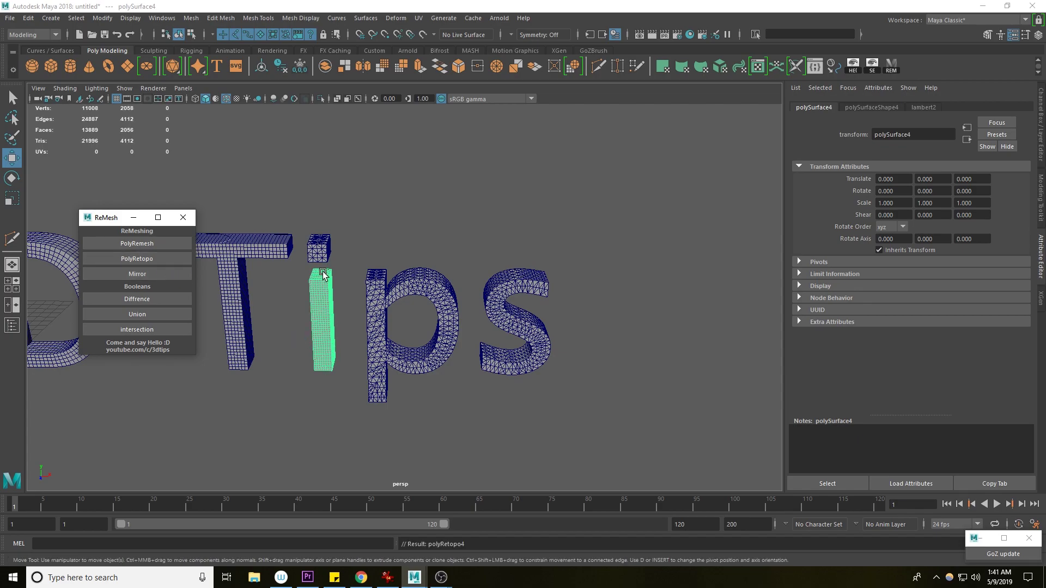
# Step: Run PolyRetopo on the p and on the s, one letter at a time
pyautogui.click(377, 293)
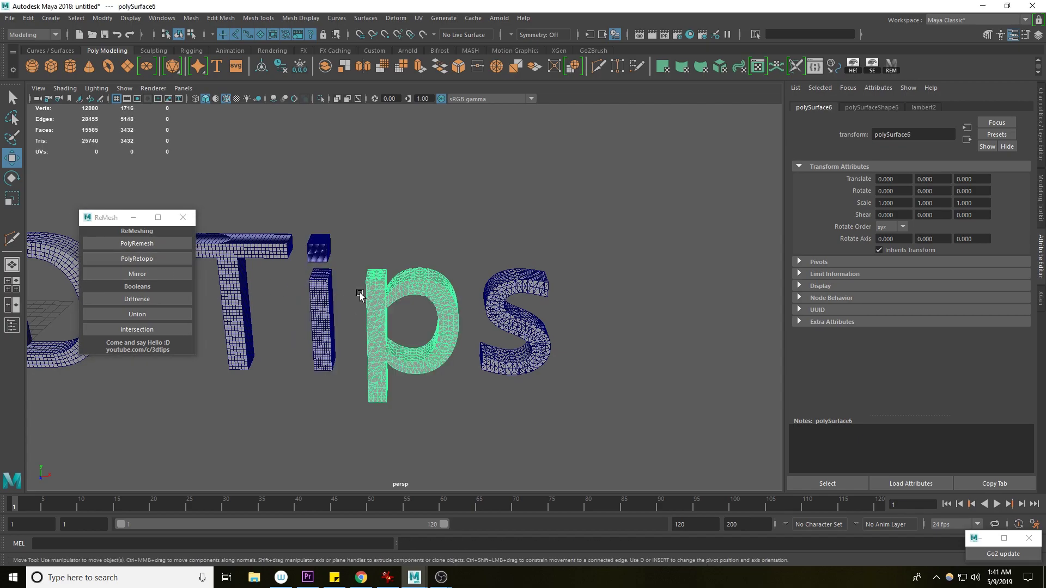
pyautogui.click(167, 259)
pyautogui.click(493, 294)
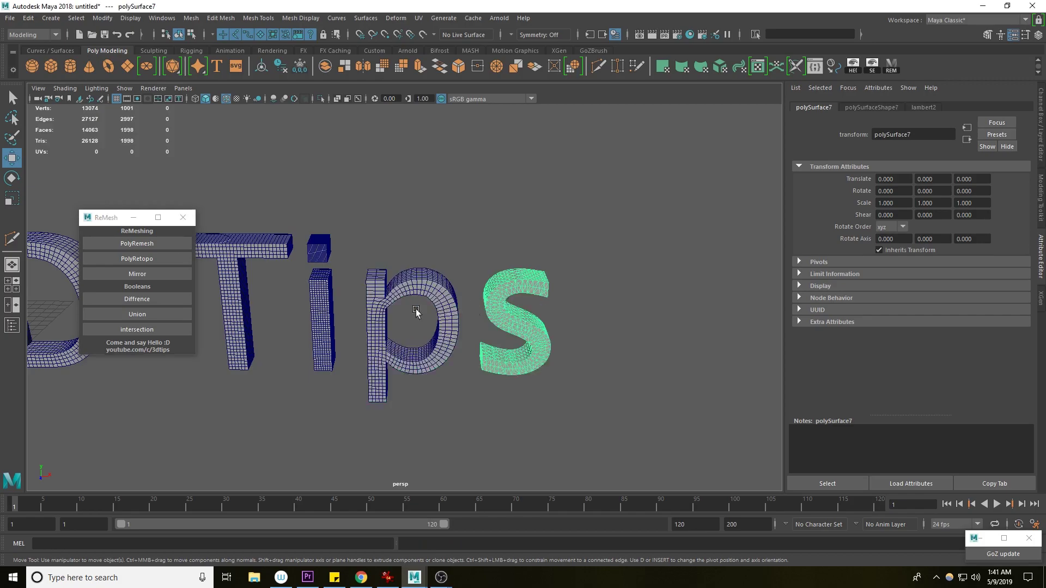
pyautogui.click(180, 260)
# Step: Deselect everything and examine the retopologized quad wireframe of the 3D Tips letters from several angles
pyautogui.keyDown('alt'); pyautogui.moveTo(409, 315); pyautogui.dragTo(461, 322); pyautogui.keyUp('alt')
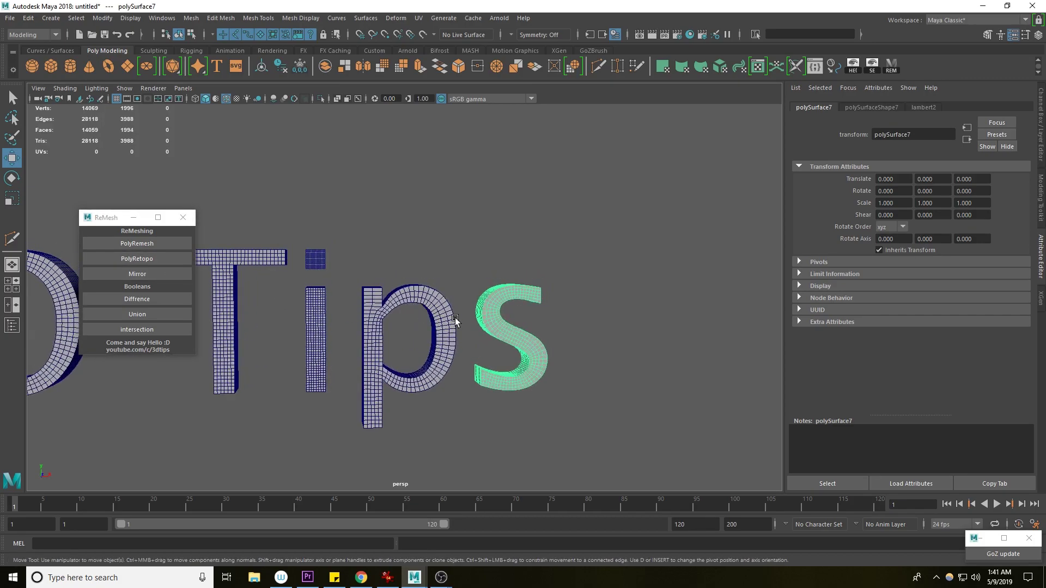
pyautogui.scroll(-3, 461, 322)
pyautogui.click(604, 364)
pyautogui.keyDown('alt'); pyautogui.moveTo(604, 364); pyautogui.dragTo(588, 392); pyautogui.keyUp('alt')
pyautogui.scroll(4, 439, 353)
pyautogui.keyDown('alt'); pyautogui.moveTo(338, 343); pyautogui.dragTo(355, 316); pyautogui.keyUp('alt')
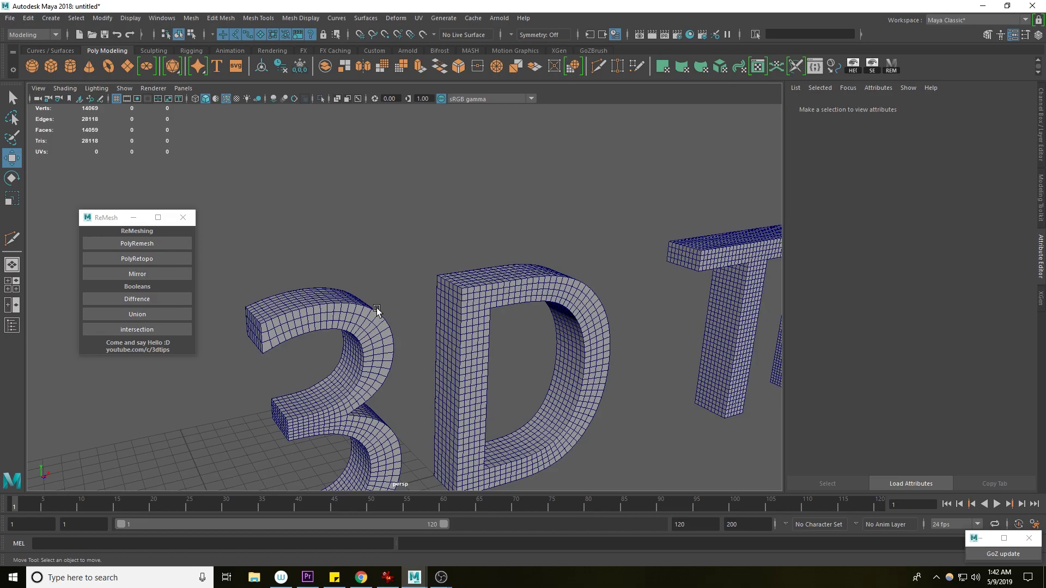
pyautogui.keyDown('alt'); pyautogui.moveTo(351, 306); pyautogui.dragTo(372, 278); pyautogui.keyUp('alt')
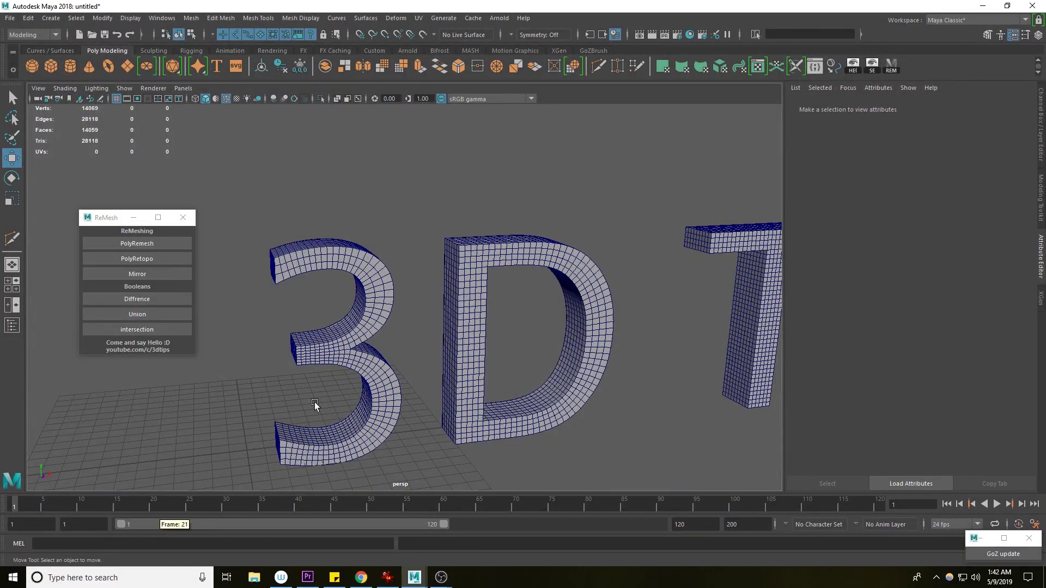
pyautogui.moveTo(334, 392)
pyautogui.keyDown('alt'); pyautogui.mouseDown()
pyautogui.moveTo(497, 371)
pyautogui.moveTo(529, 361)
pyautogui.moveTo(521, 343)
pyautogui.moveTo(537, 341)
pyautogui.moveTo(427, 346)
pyautogui.moveTo(288, 300)
pyautogui.moveTo(467, 345)
pyautogui.moveTo(392, 322)
pyautogui.mouseUp(); pyautogui.keyUp('alt')
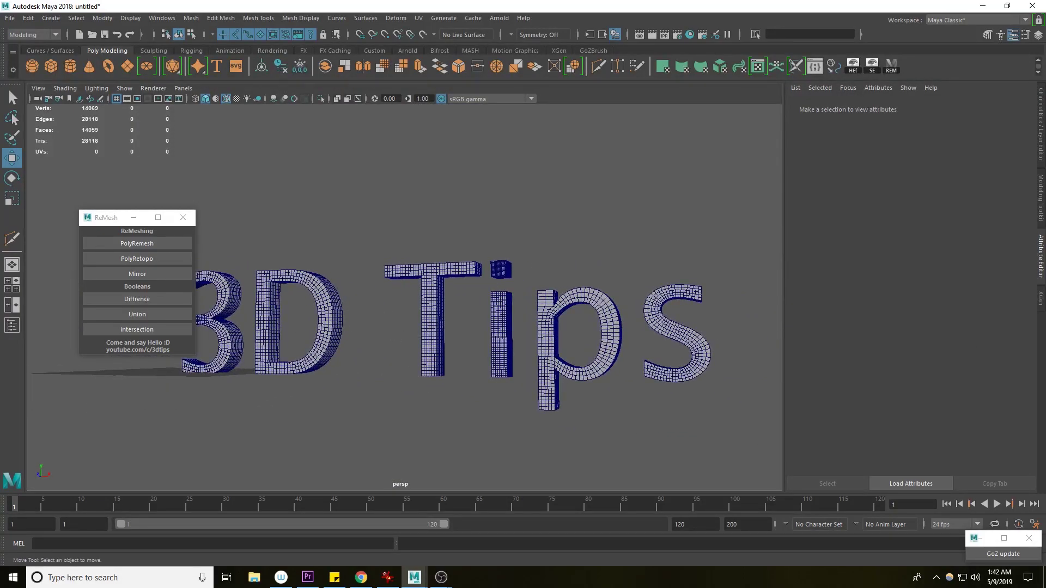
pyautogui.keyDown('alt'); pyautogui.moveTo(730, 191); pyautogui.dragTo(622, 209); pyautogui.keyUp('alt')
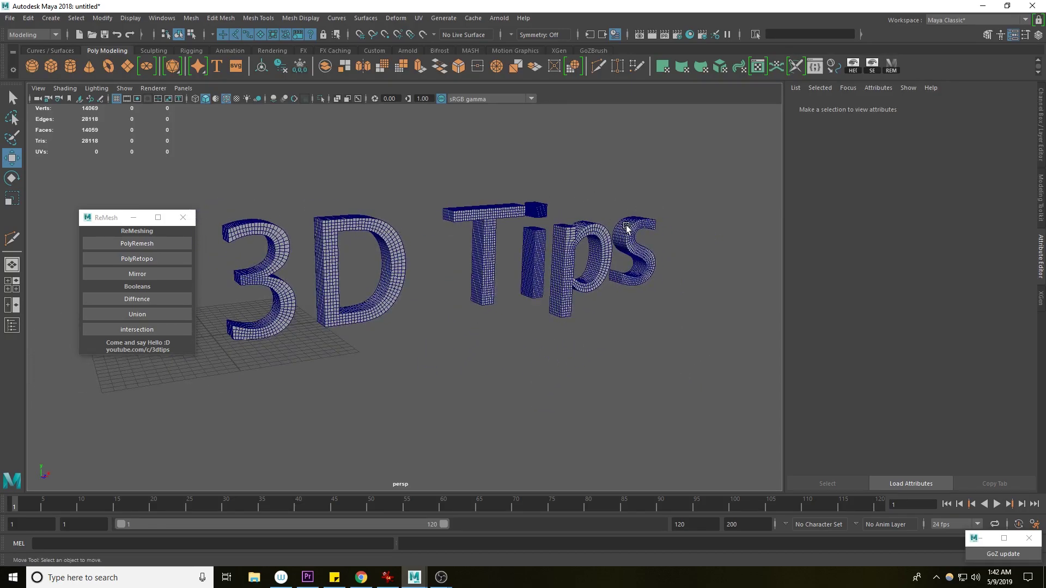